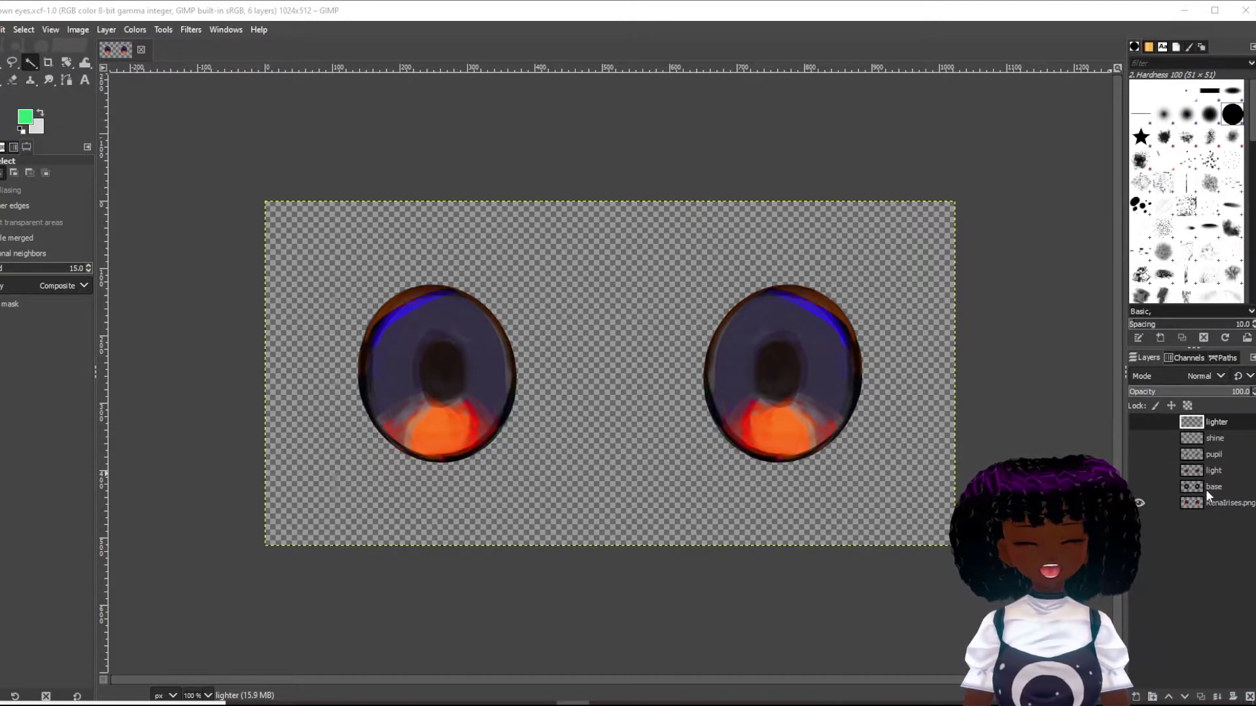
# Step: Show the reference iris layers one by one, from the original iris image through base, light, pupil, shine and lighter
pyautogui.click(1139, 503)
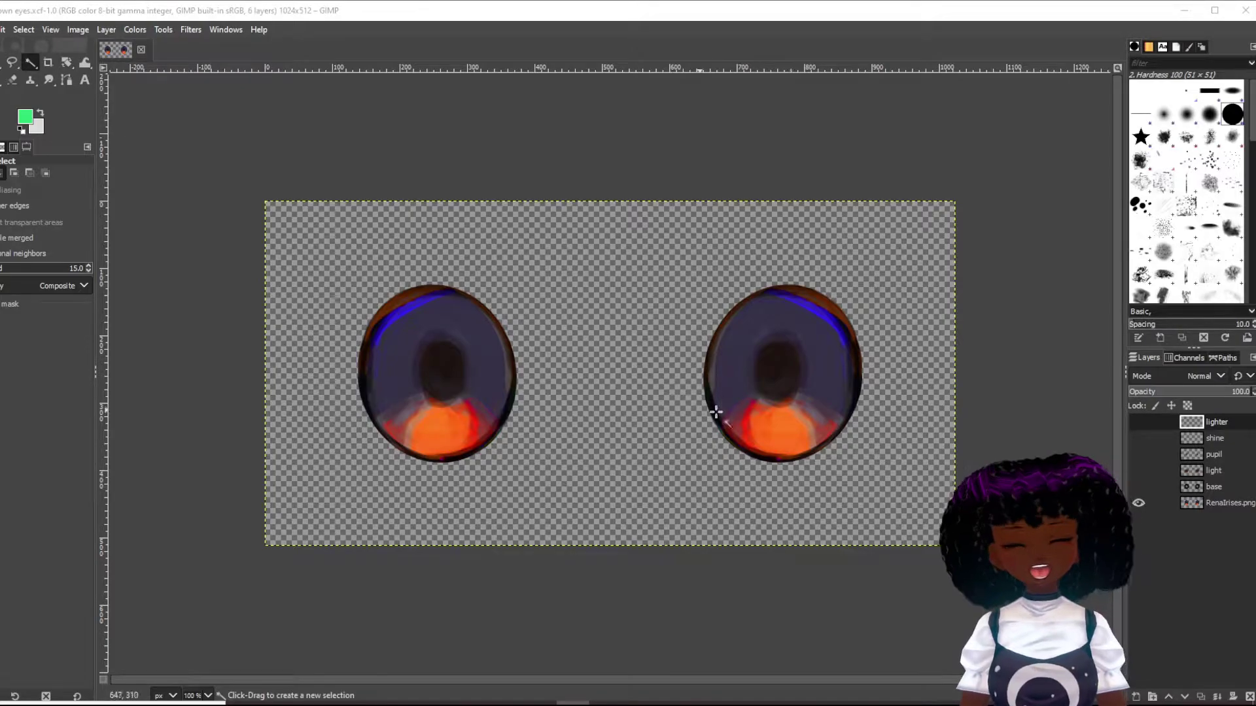
pyautogui.click(1214, 488)
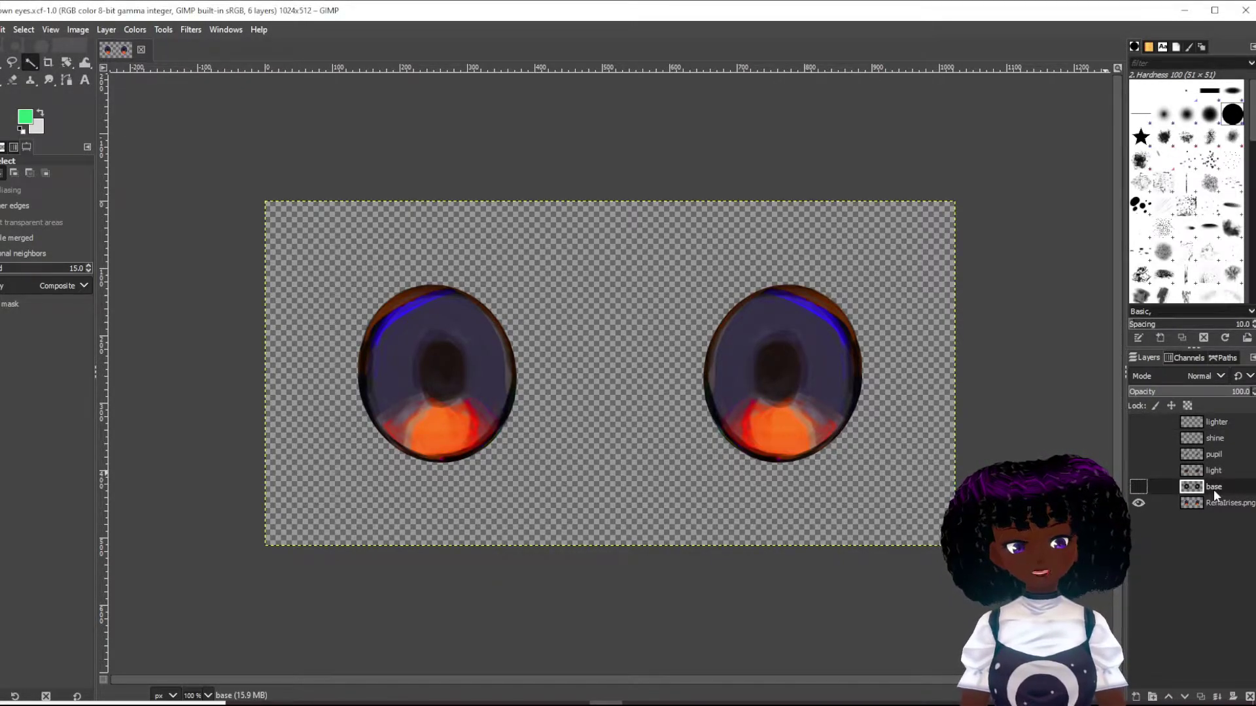
pyautogui.click(1138, 486)
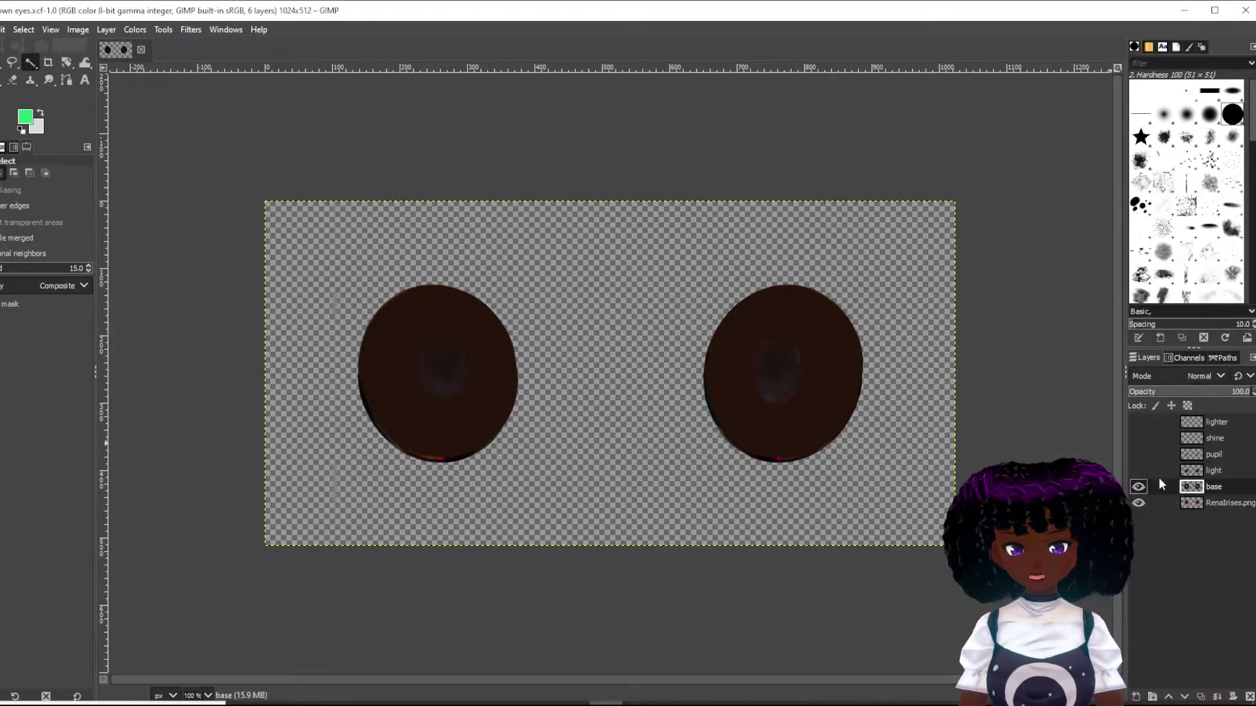
pyautogui.click(1138, 470)
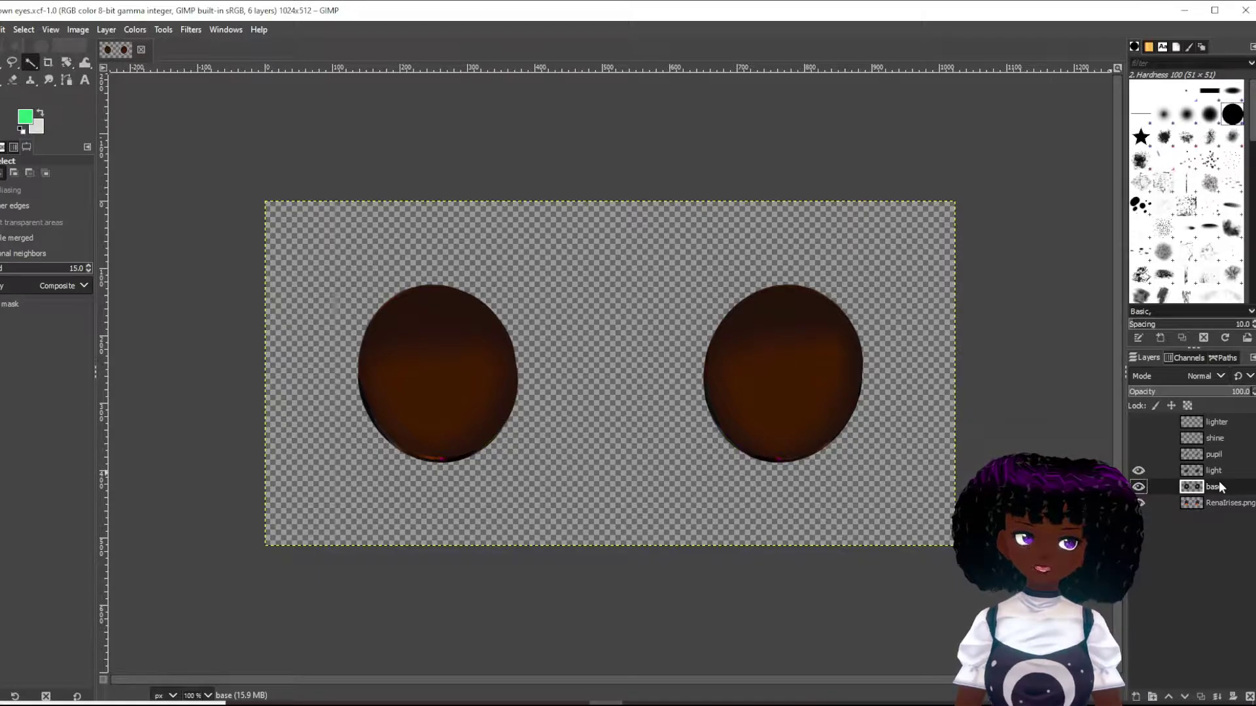
pyautogui.click(1137, 452)
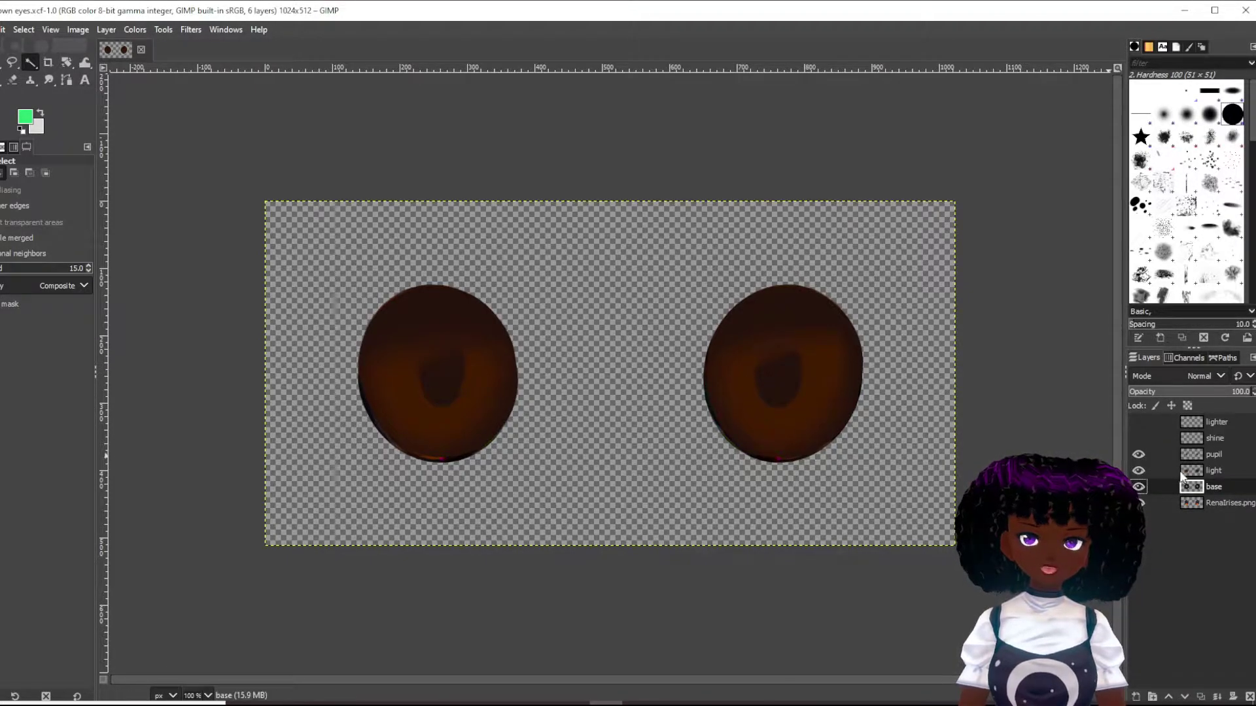
pyautogui.click(1139, 438)
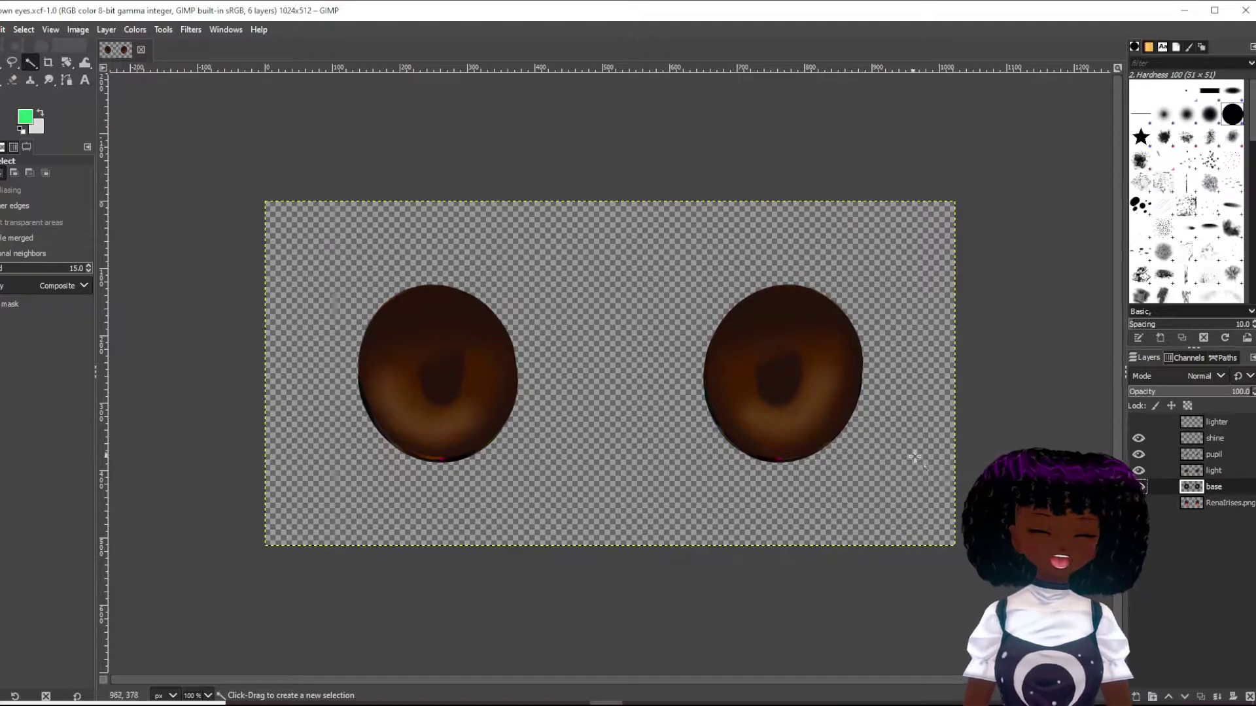
pyautogui.click(1138, 422)
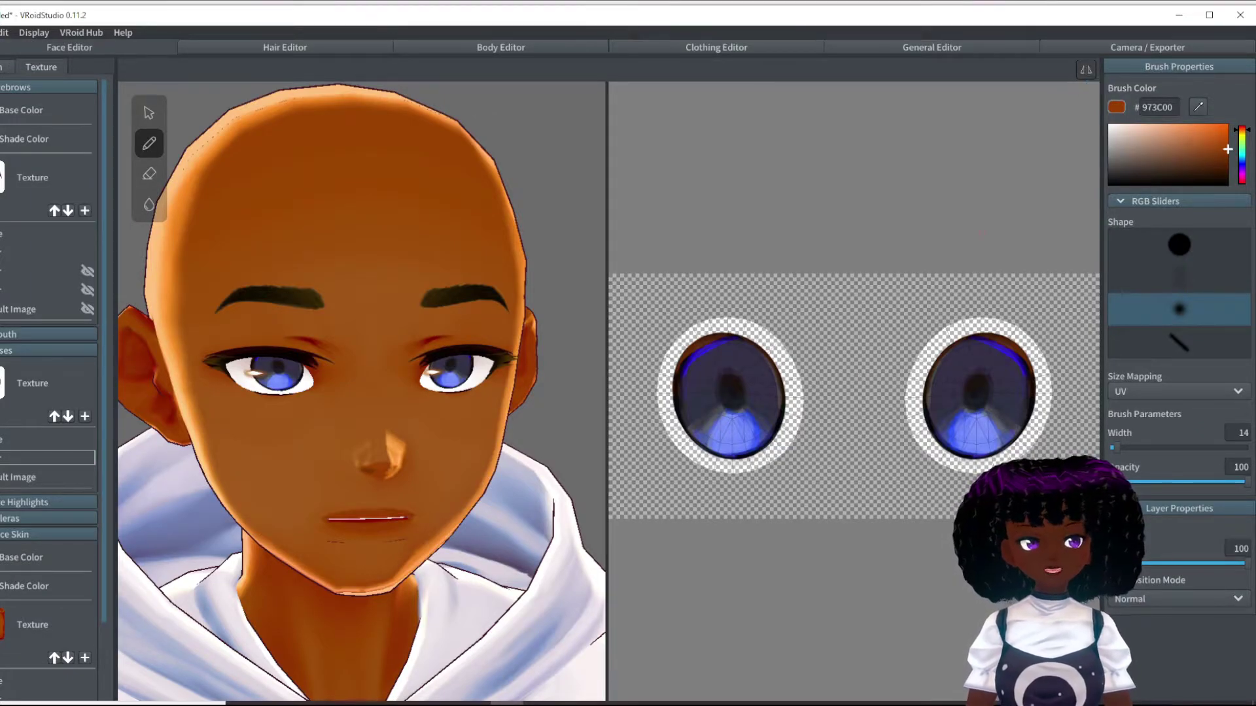
# Step: In VRoid Studio, set the brush color to dark brown 381701 and the brush width to 219
pyautogui.click(1226, 170)
pyautogui.click(1225, 171)
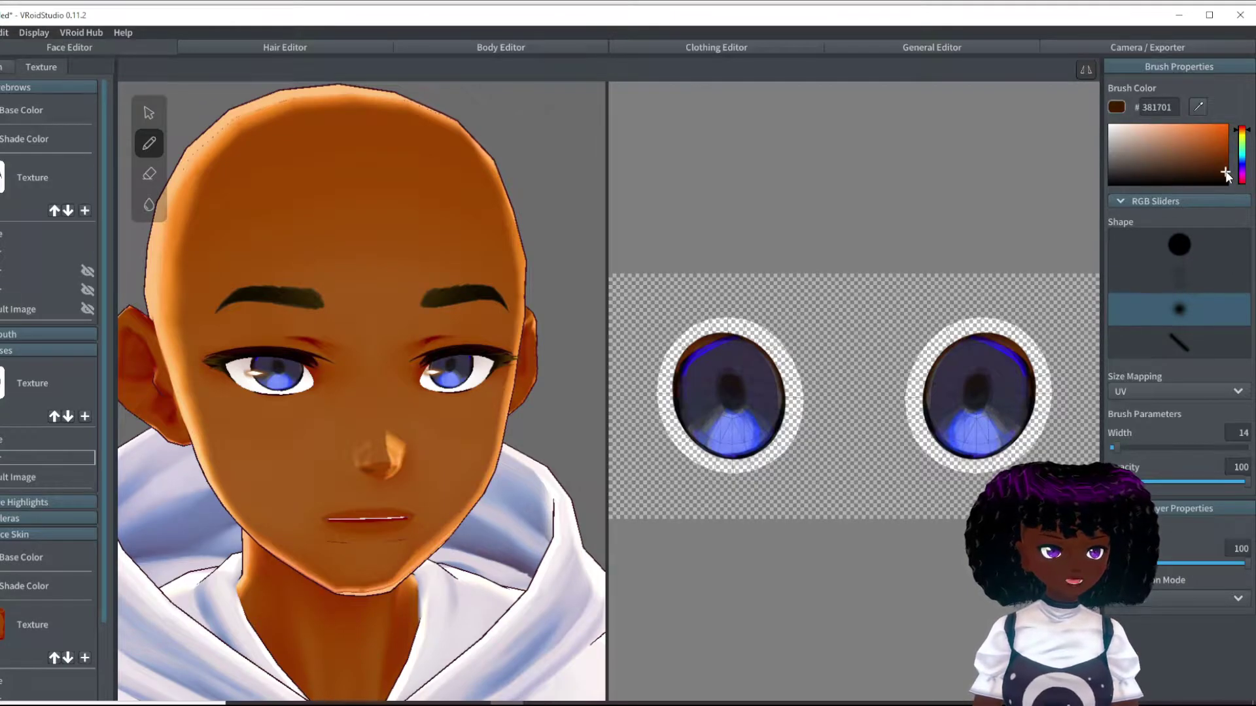
pyautogui.click(1139, 447)
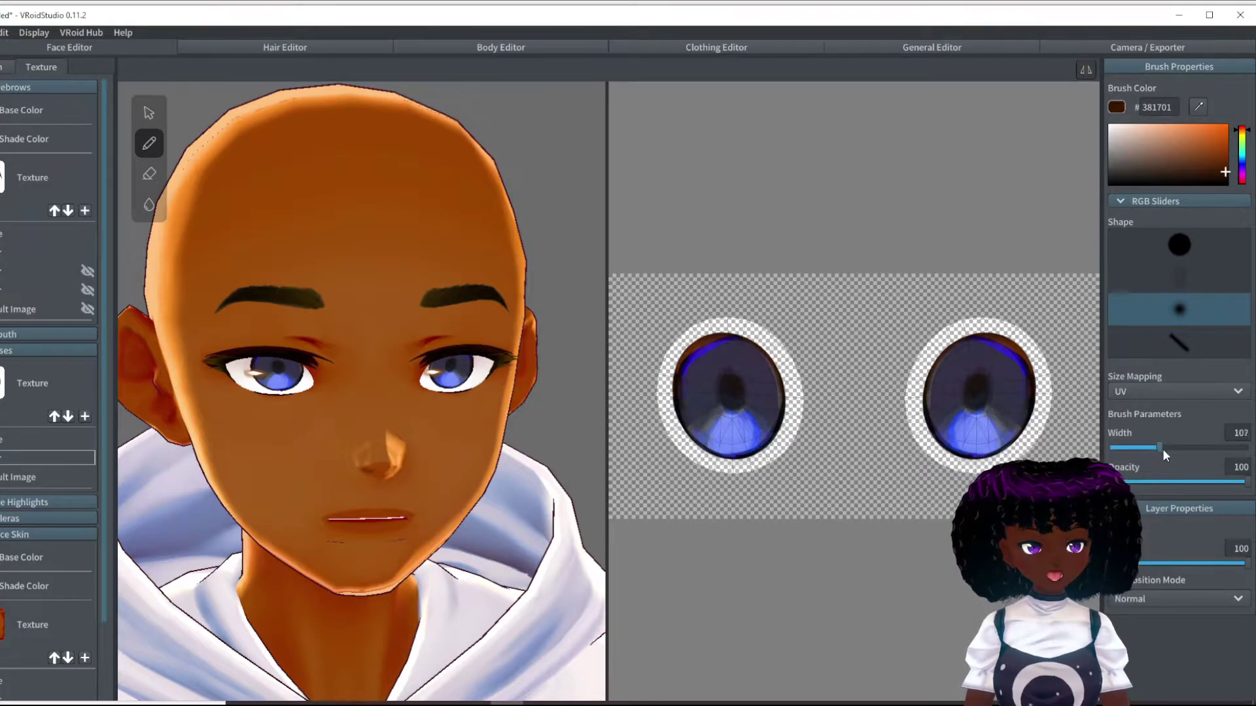
pyautogui.click(1163, 448)
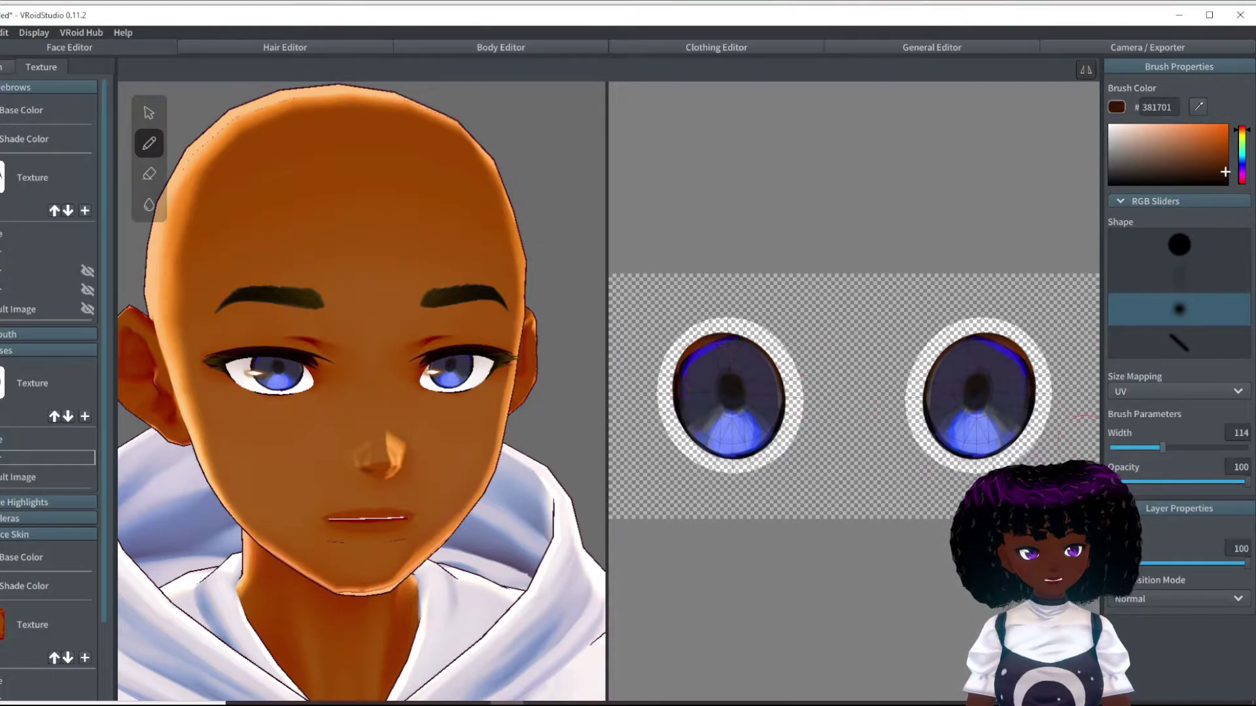
pyautogui.moveTo(1165, 447); pyautogui.dragTo(1182, 448)
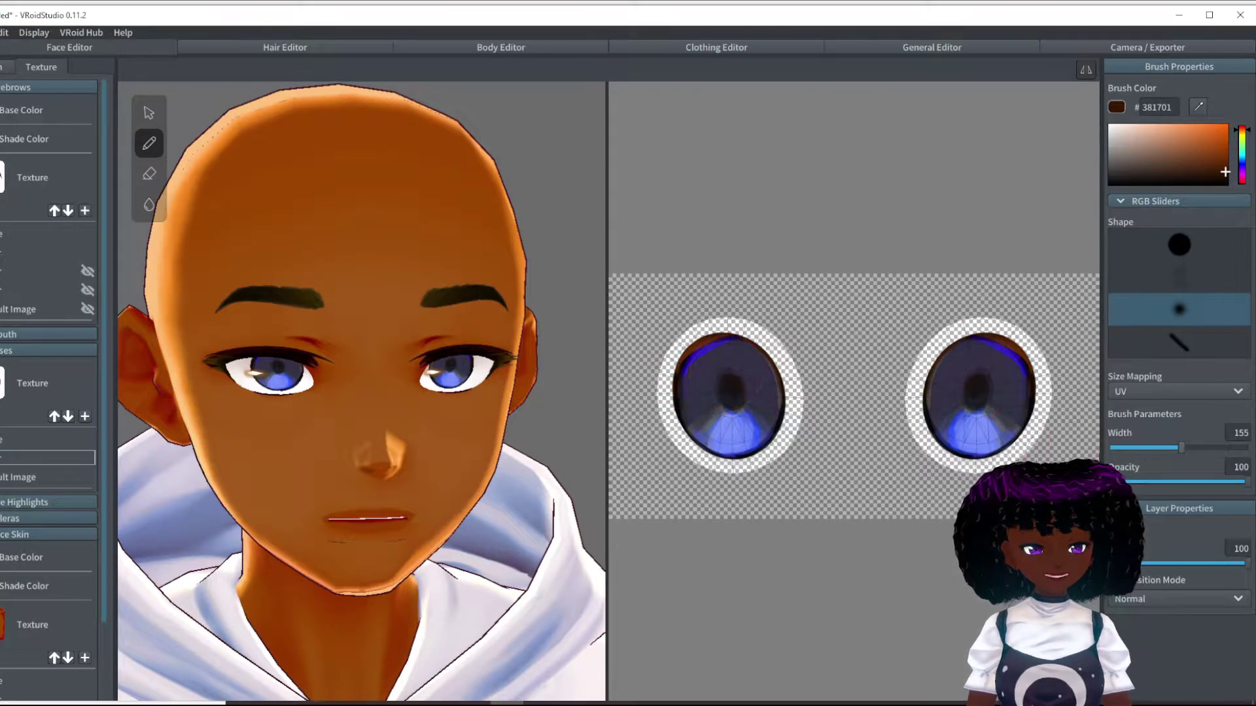
pyautogui.moveTo(1193, 453); pyautogui.dragTo(1198, 453)
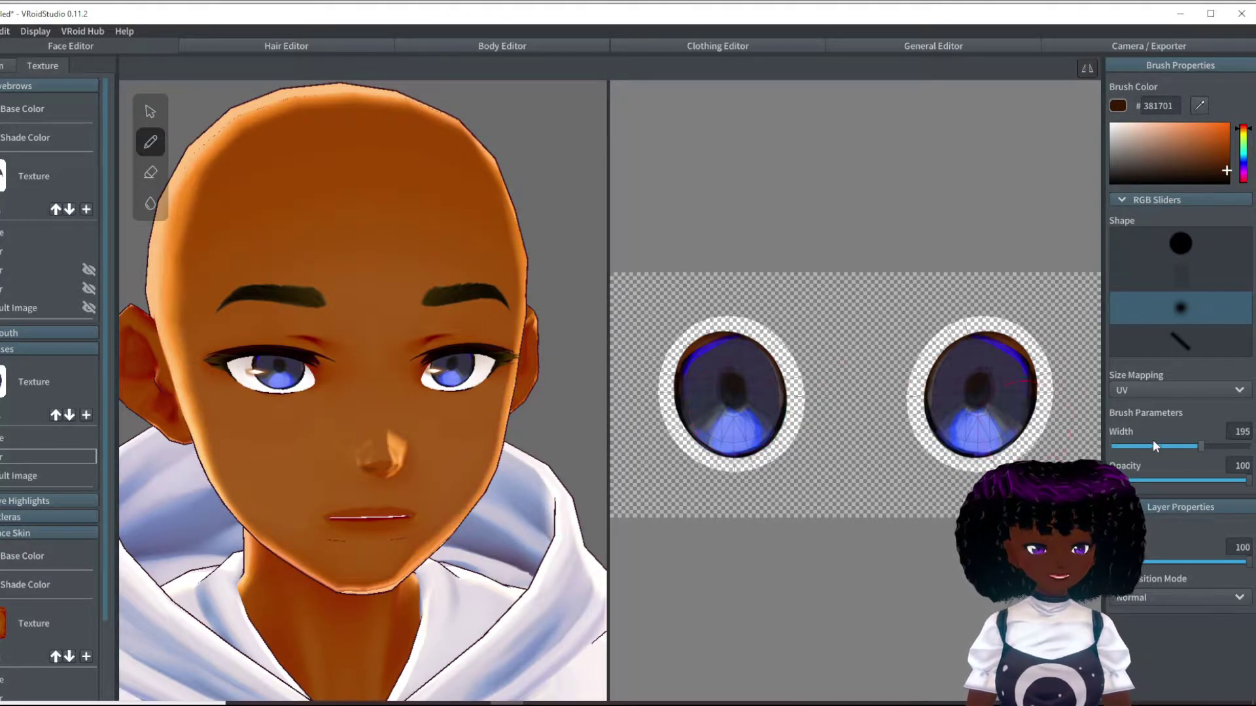
pyautogui.moveTo(1207, 447); pyautogui.dragTo(1219, 446)
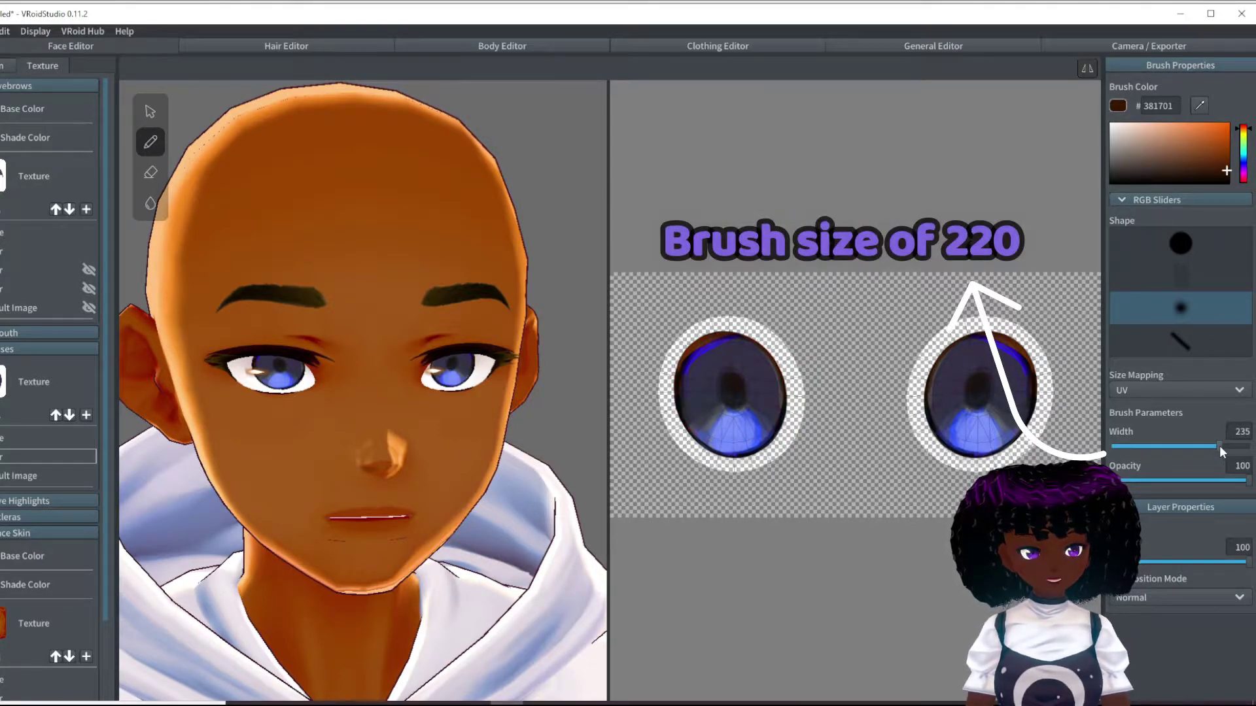
pyautogui.moveTo(1220, 445); pyautogui.dragTo(1213, 446)
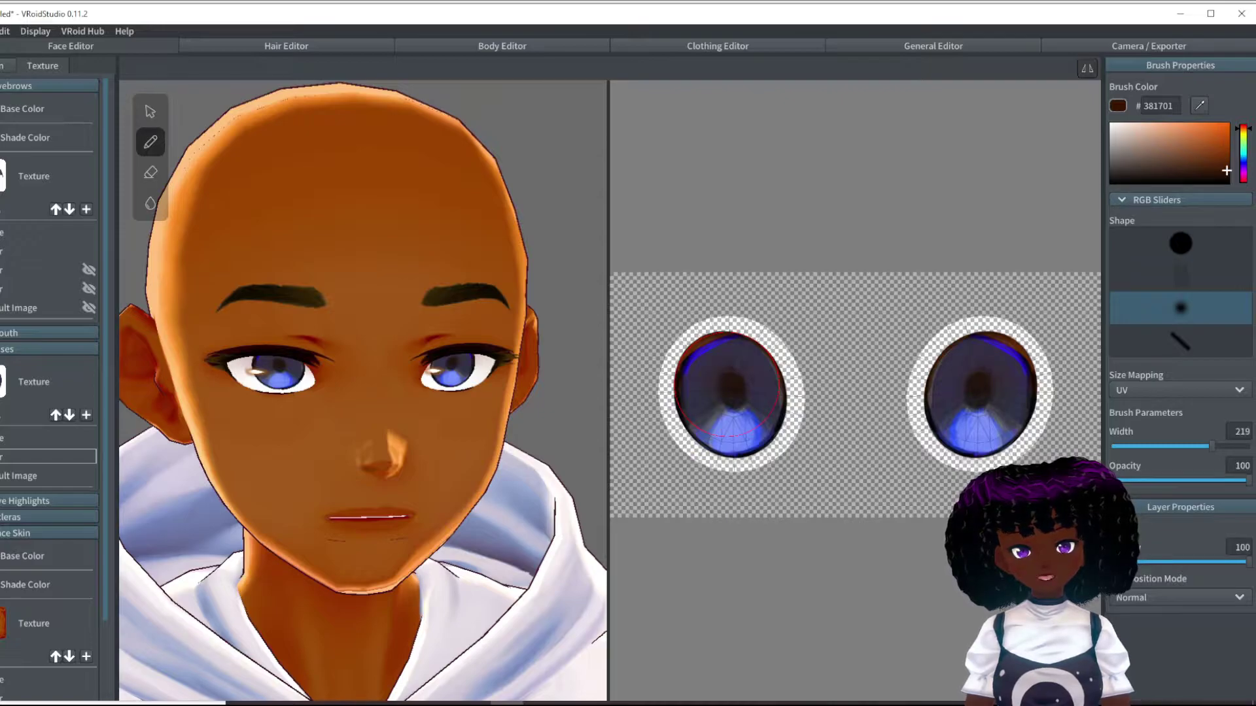
# Step: Paint both blue irises over with the dark brown base color, using the hard round brush shape
pyautogui.click(1180, 244)
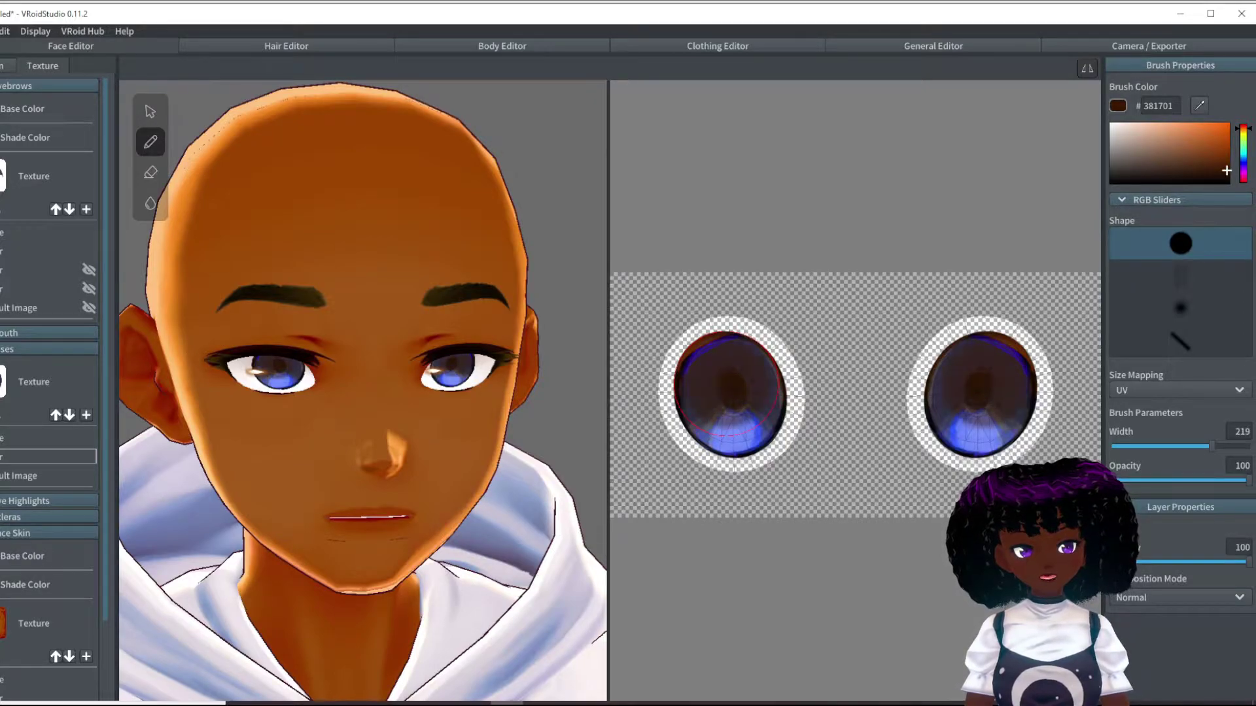
pyautogui.moveTo(729, 387); pyautogui.dragTo(732, 391)
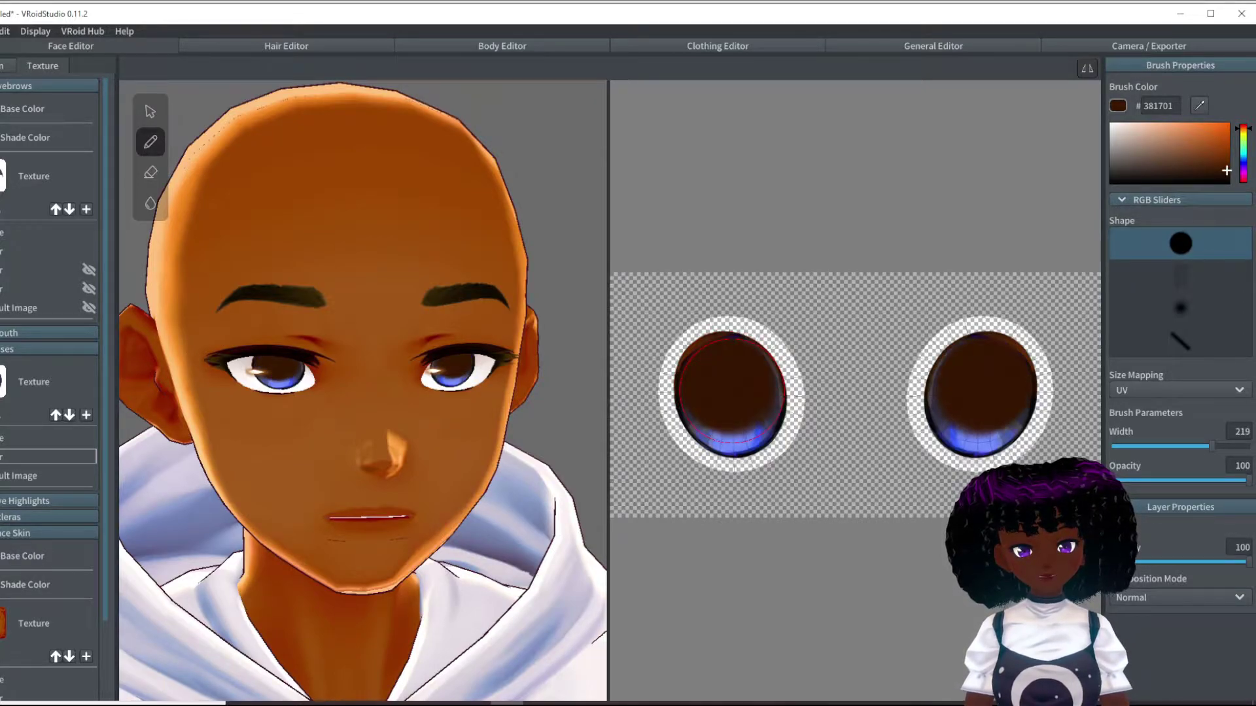
pyautogui.scroll(-4, 555, 428)
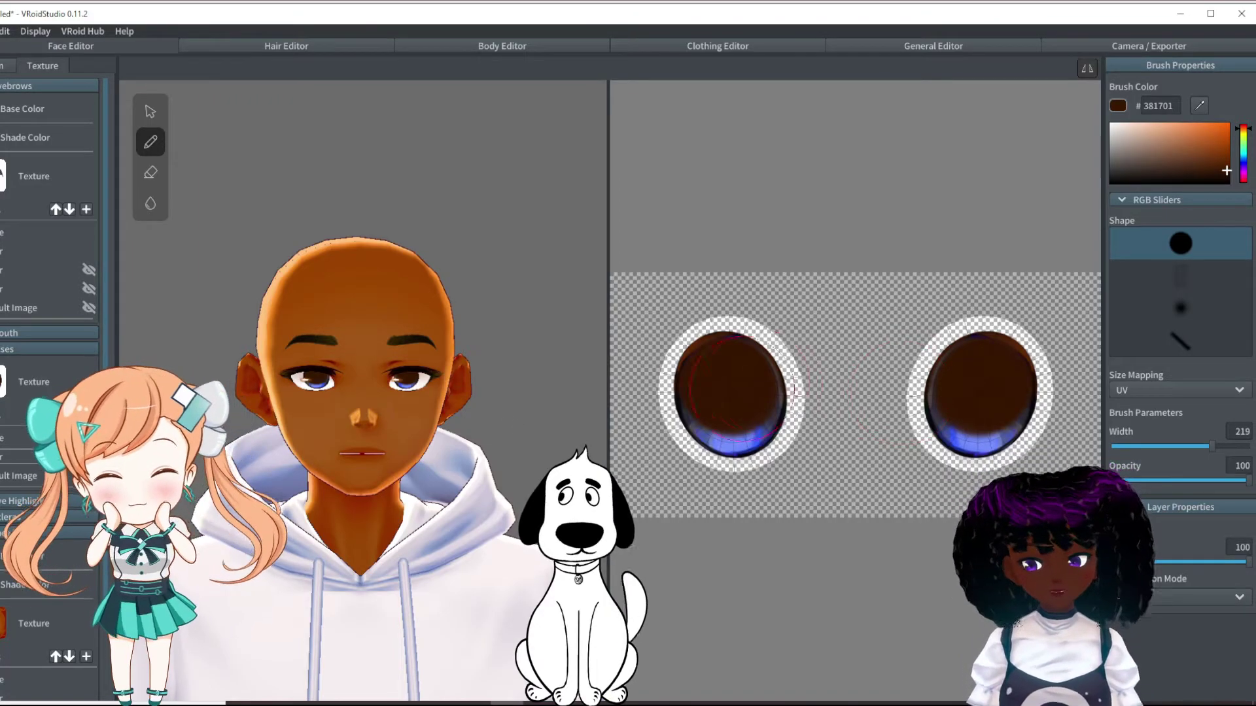
pyautogui.scroll(2, 742, 399)
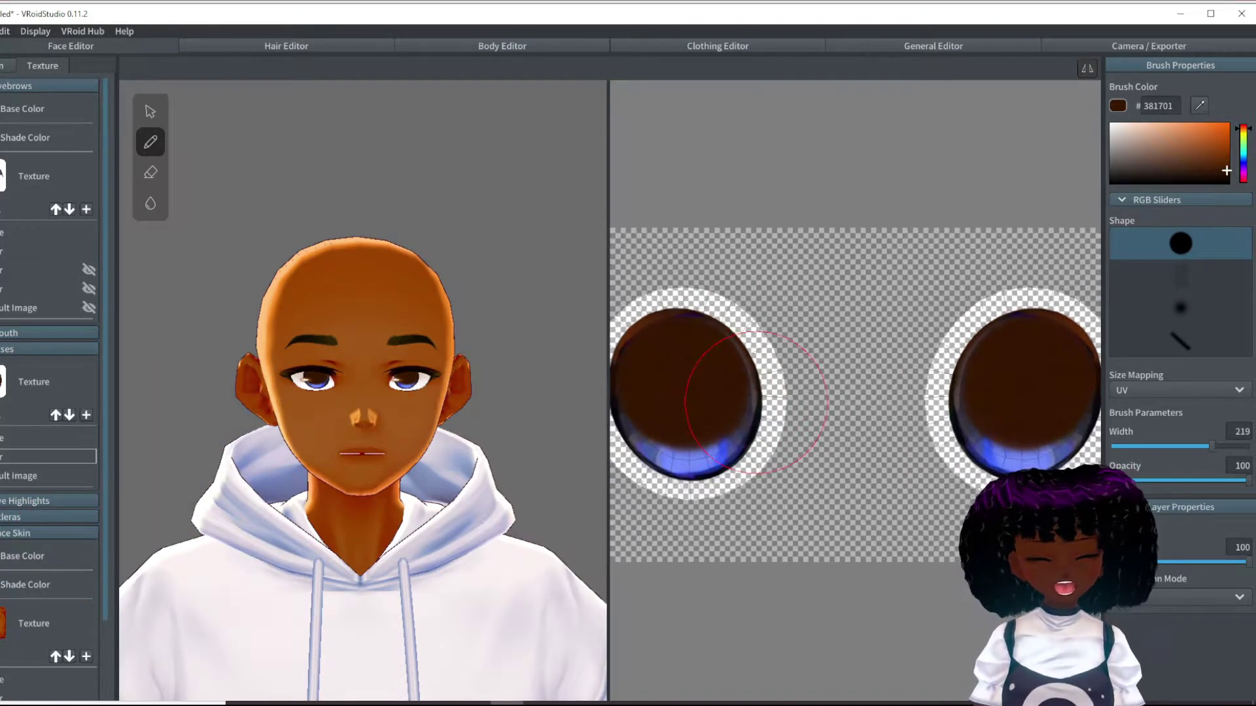
pyautogui.scroll(-1, 713, 396)
pyautogui.moveTo(707, 389); pyautogui.dragTo(710, 404)
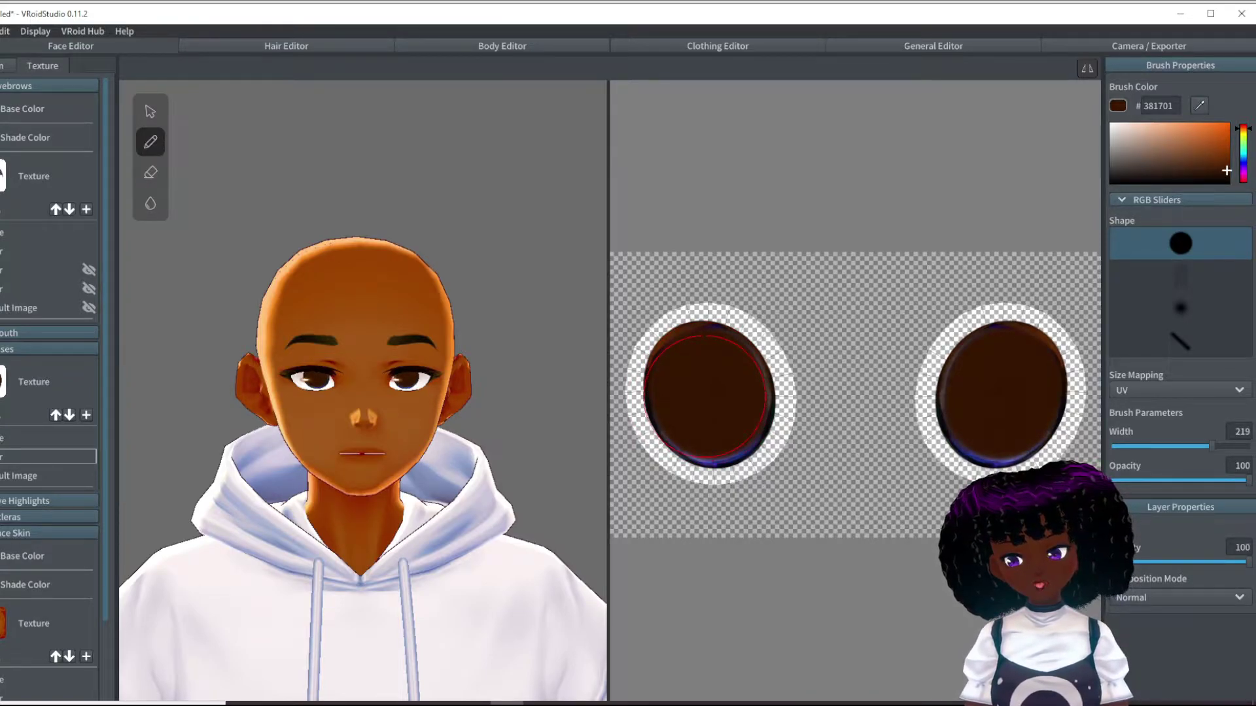
pyautogui.scroll(3, 465, 444)
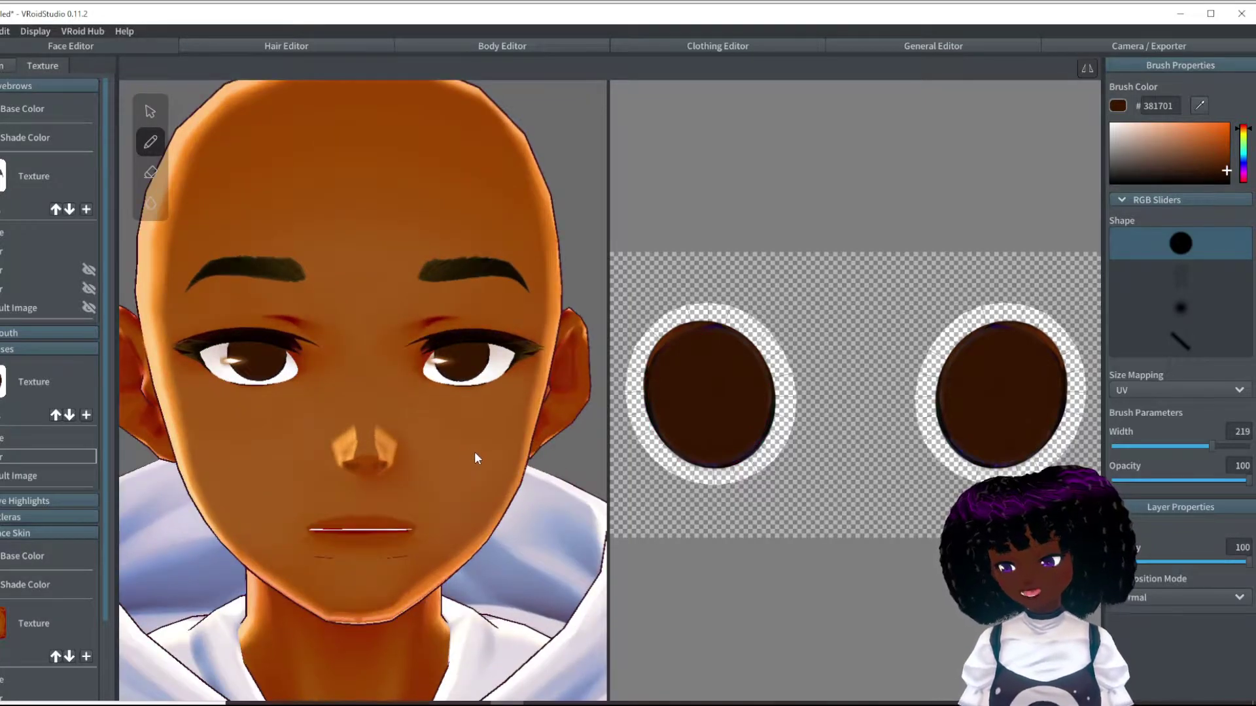
pyautogui.scroll(2, 477, 457)
pyautogui.moveTo(477, 458); pyautogui.dragTo(469, 456, button='right')
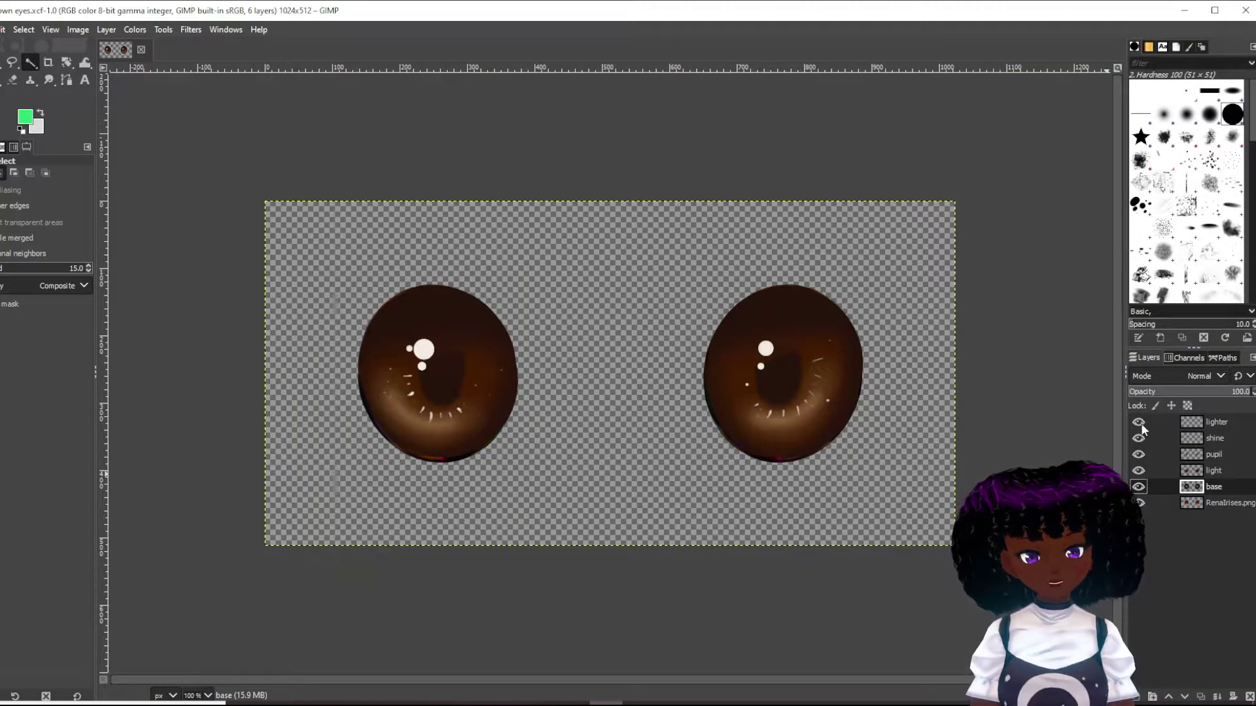
# Step: Hide the lighter, shine and pupil layers in the GIMP reference to study the light layer, and return to VRoid Studio
pyautogui.moveTo(1138, 423); pyautogui.dragTo(1138, 470)
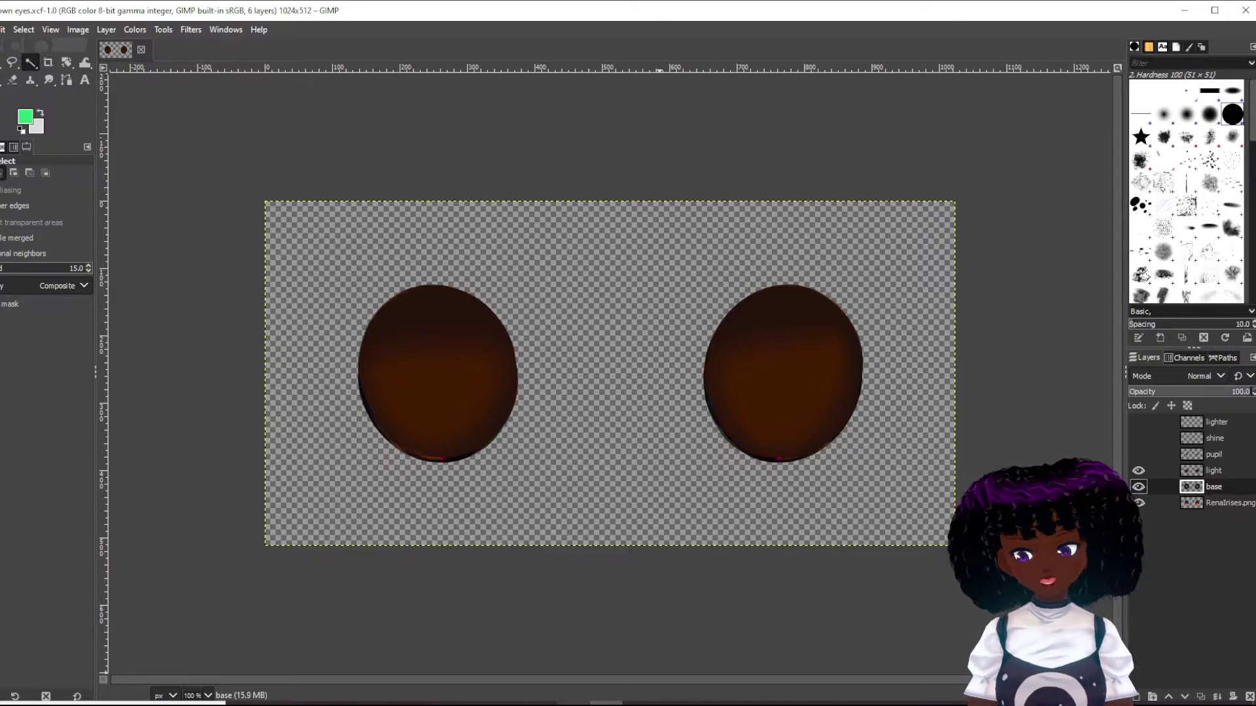
pyautogui.click(508, 704)
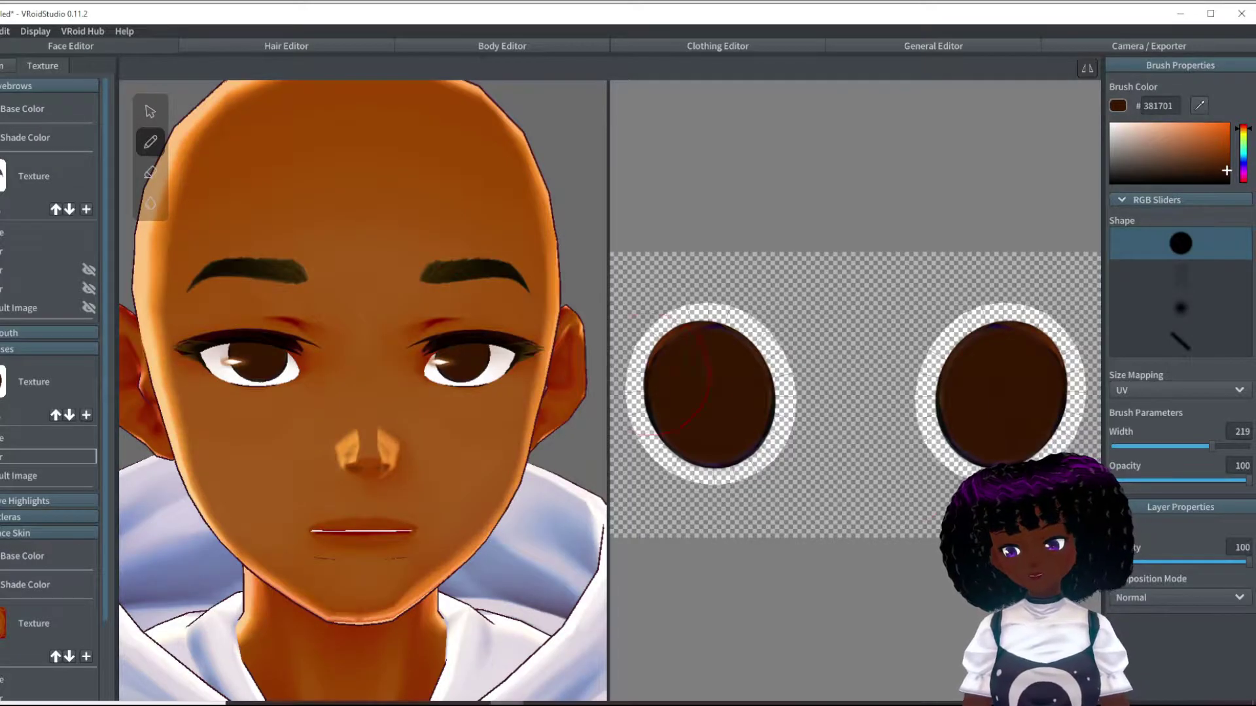
# Step: Set up a soft round brush in the lighter brown 652C06 with a width of 105
pyautogui.click(1225, 171)
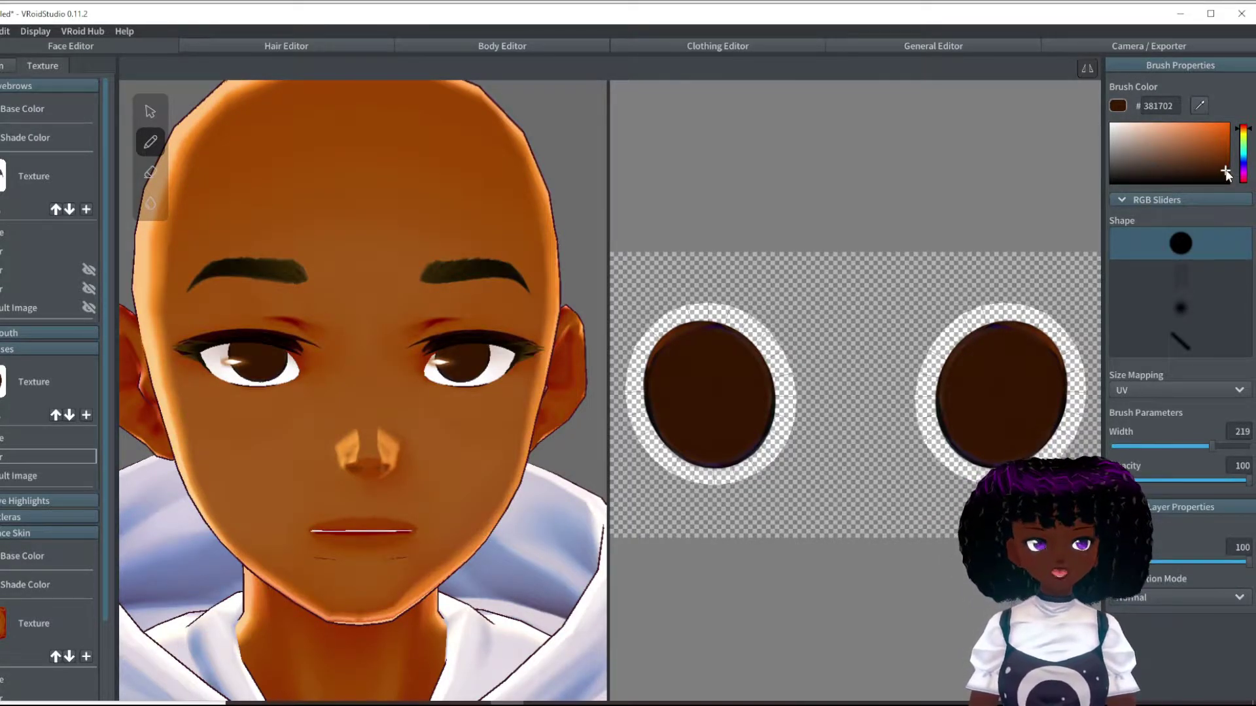
pyautogui.moveTo(1224, 170); pyautogui.dragTo(1222, 162)
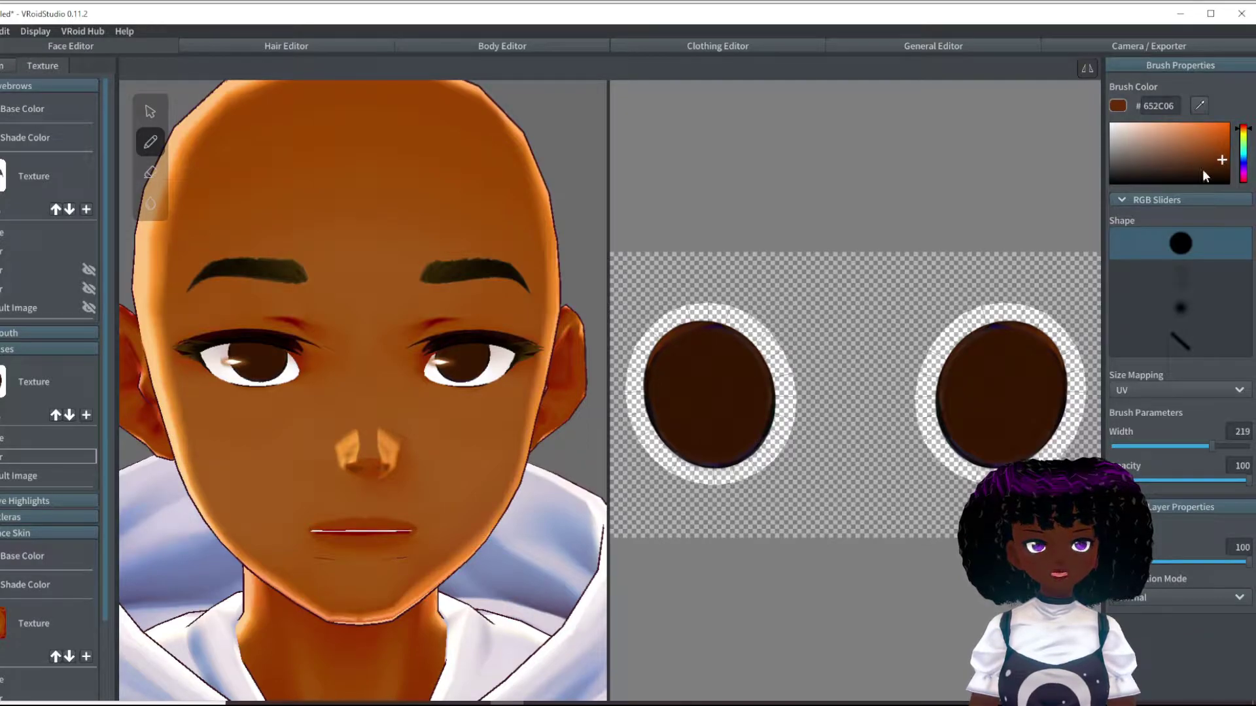
pyautogui.click(1180, 306)
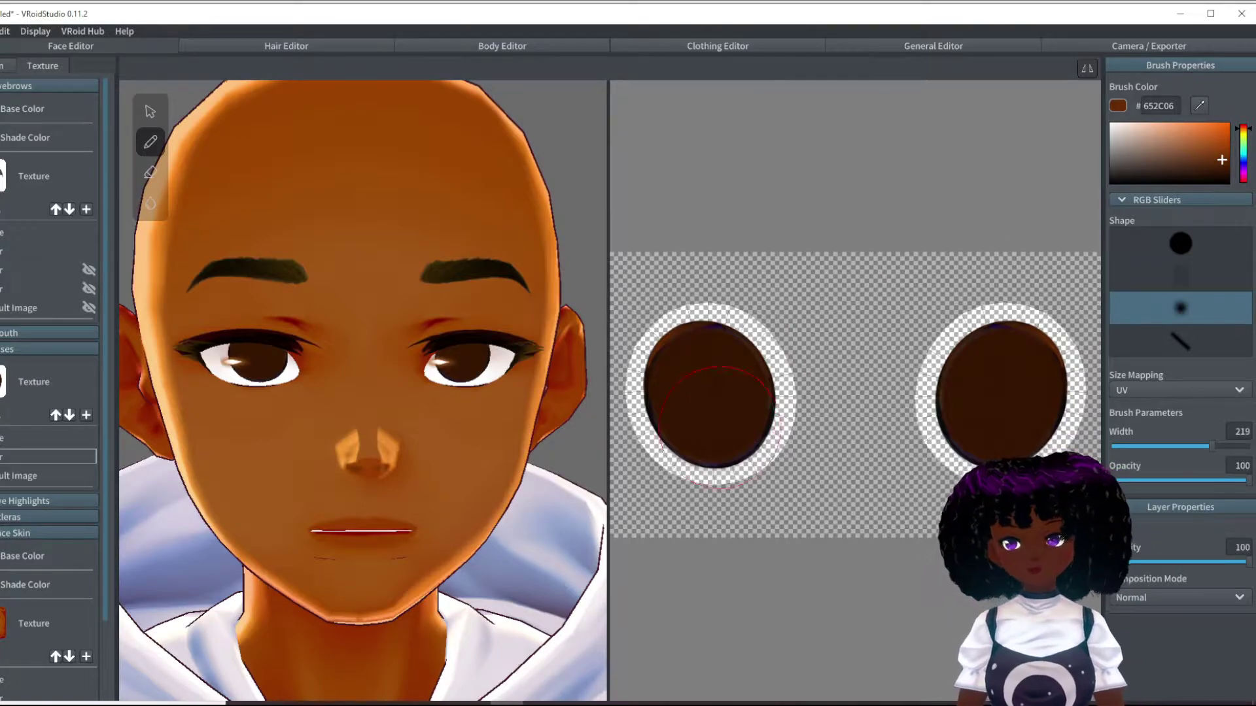
pyautogui.click(1187, 445)
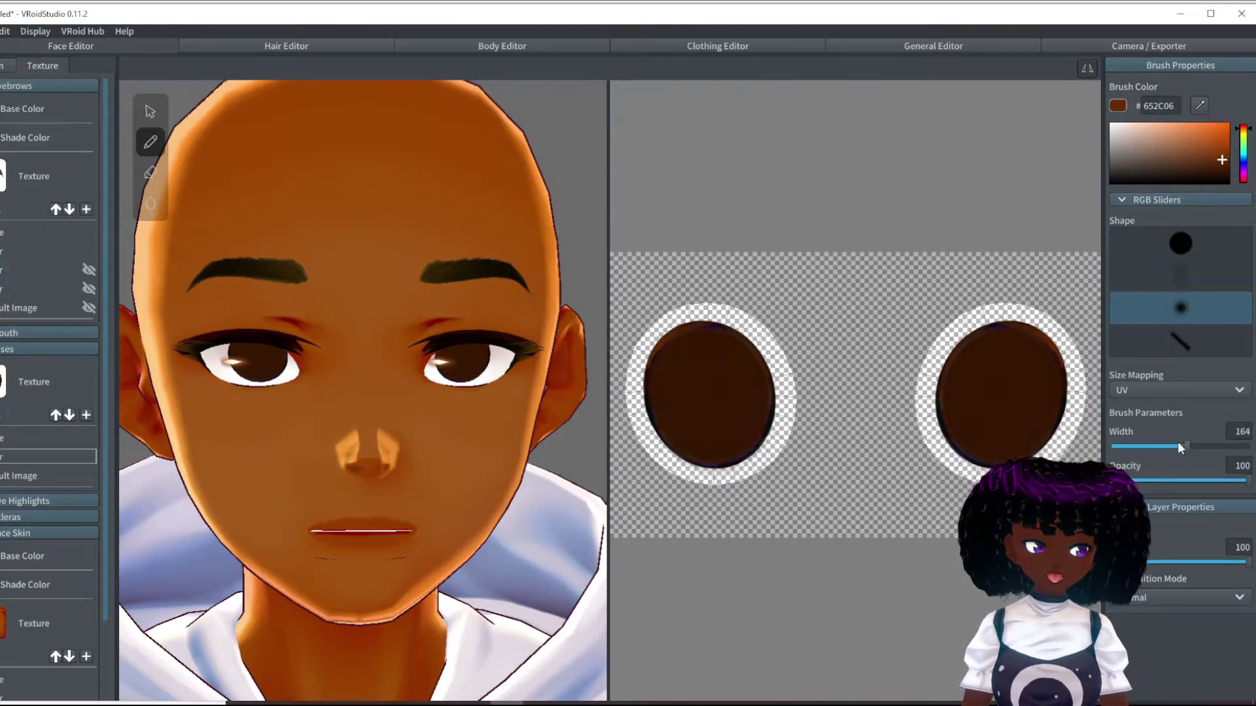
pyautogui.click(1178, 445)
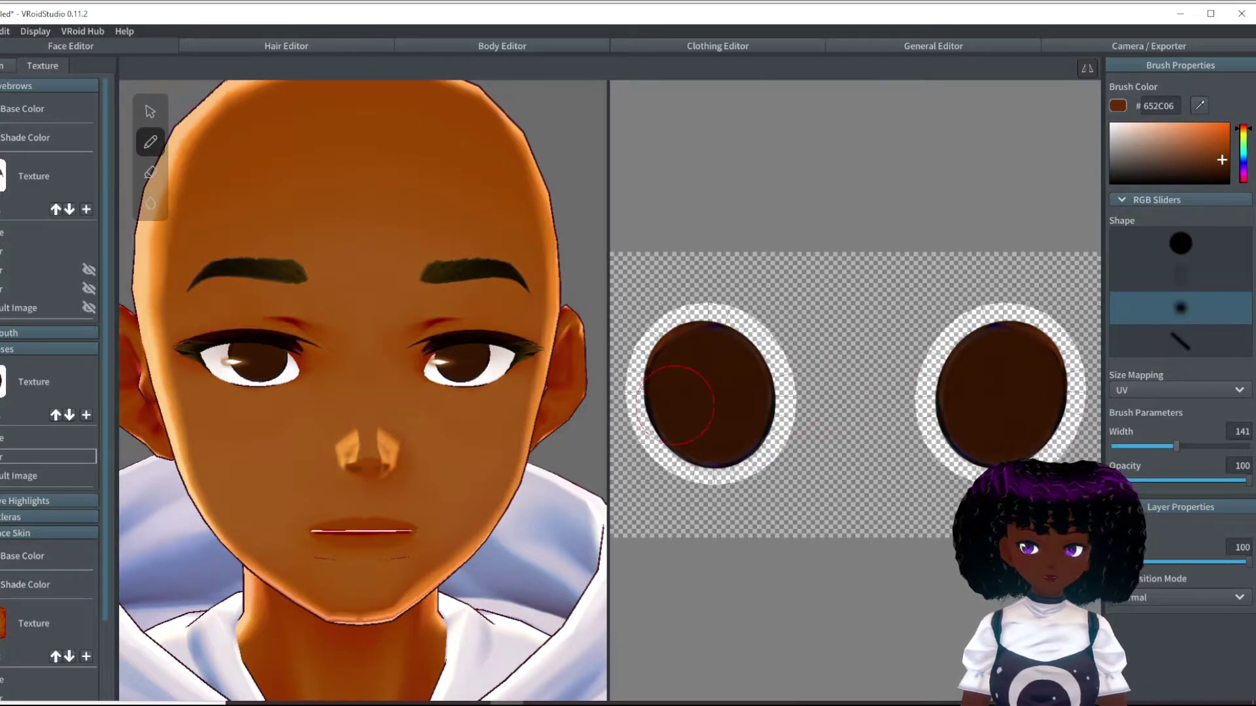
pyautogui.click(1160, 446)
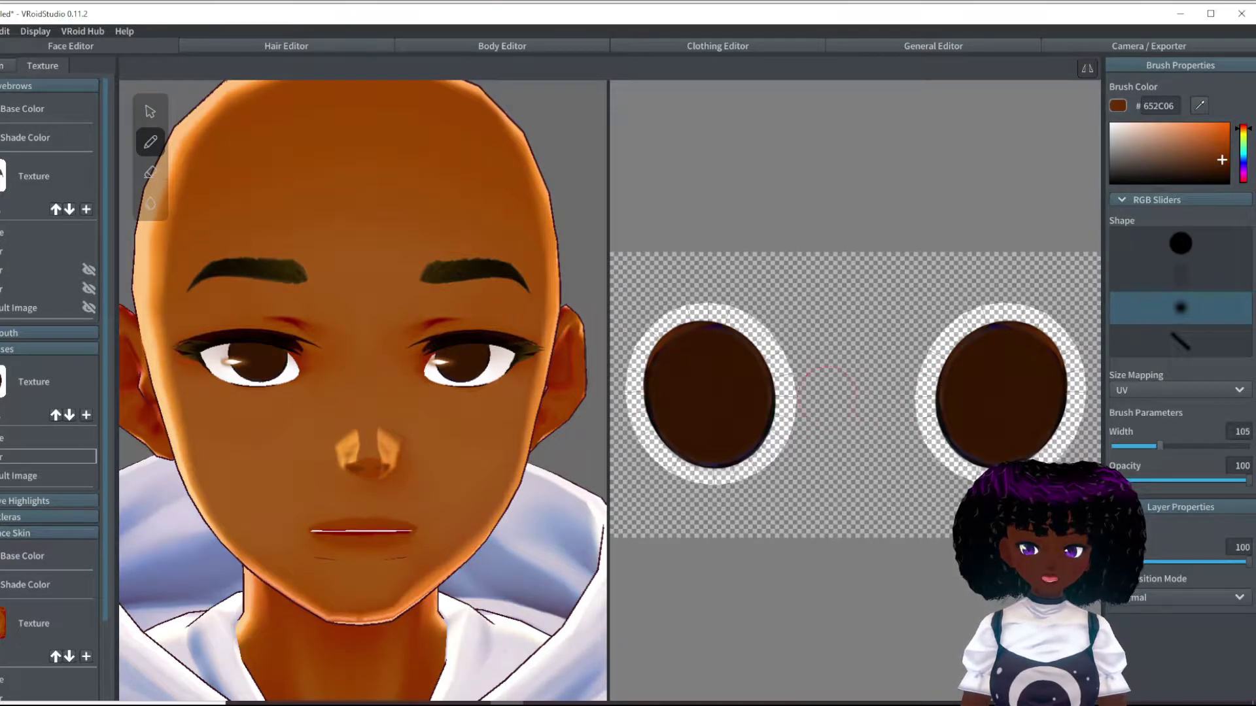
# Step: Try shading the lower half of the irises with the lighter brown, and undo the stroke
pyautogui.moveTo(675, 393)
pyautogui.mouseDown()
pyautogui.moveTo(740, 415)
pyautogui.moveTo(717, 432)
pyautogui.moveTo(677, 403)
pyautogui.moveTo(723, 439)
pyautogui.moveTo(733, 428)
pyautogui.mouseUp()
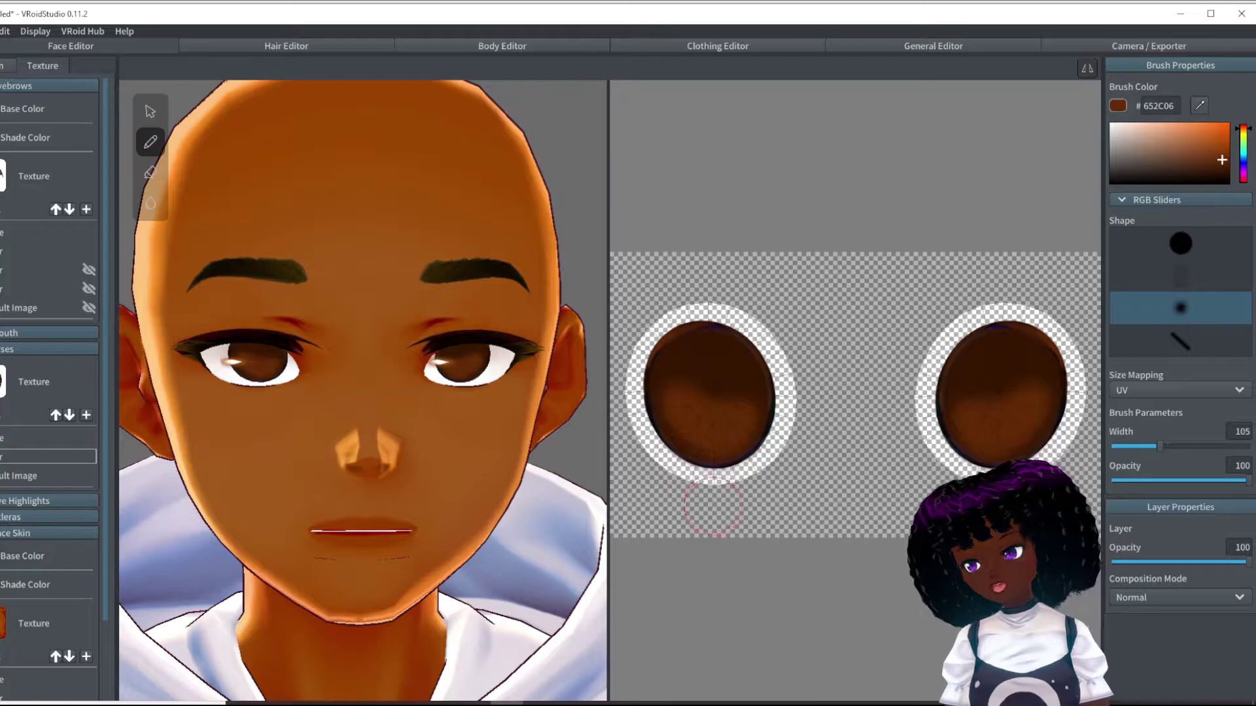
pyautogui.hotkey('ctrl', 'z')
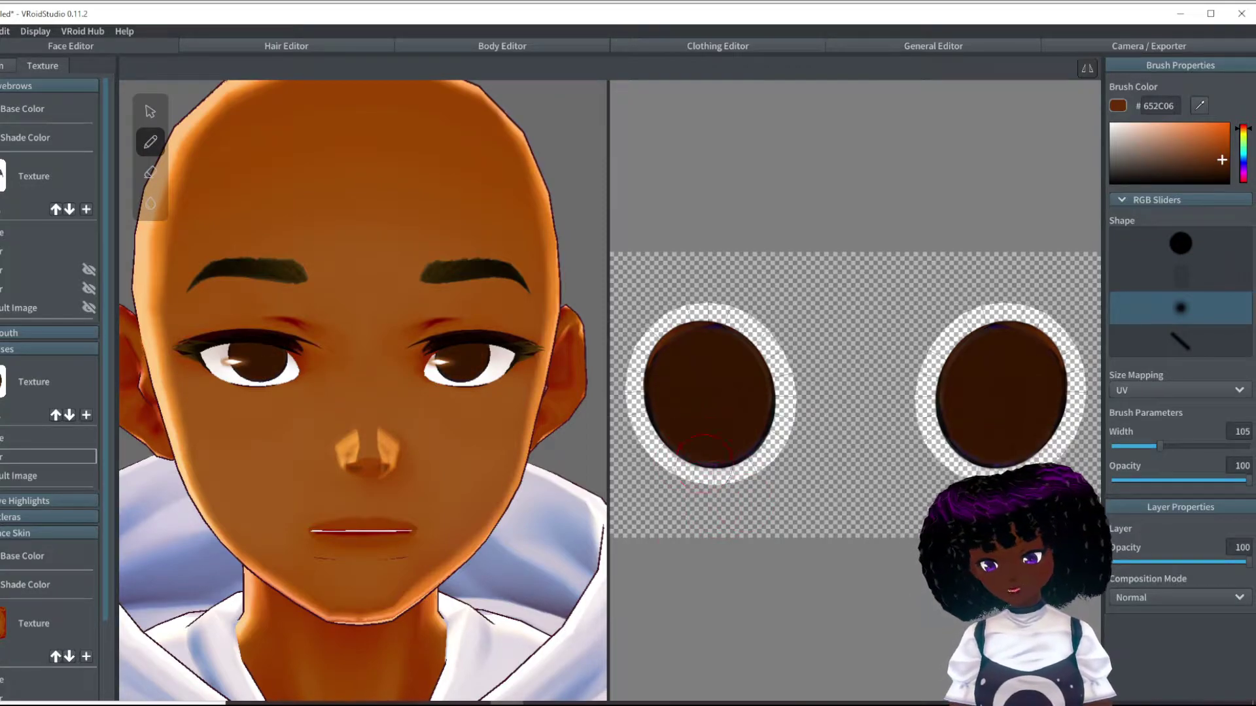
# Step: Try shading the lower halves of both irises at once with the lighter brown, and undo the strokes
pyautogui.scroll(2, 719, 471)
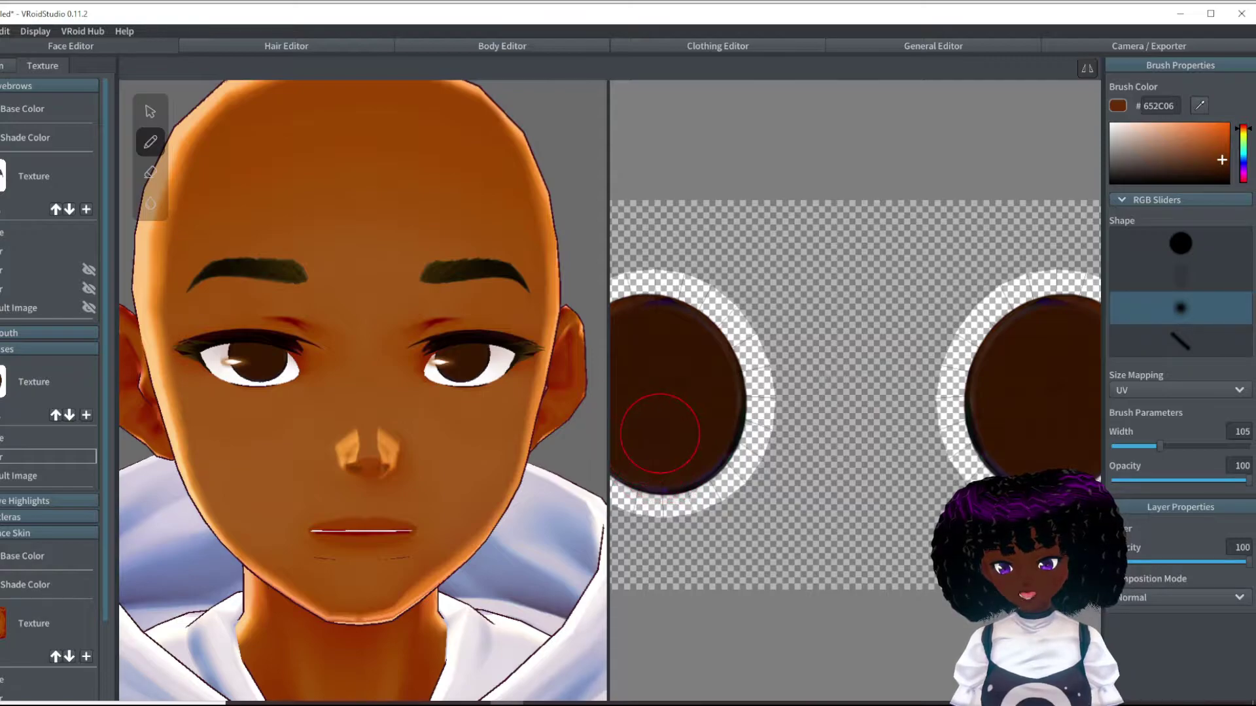
pyautogui.moveTo(661, 425); pyautogui.dragTo(657, 451)
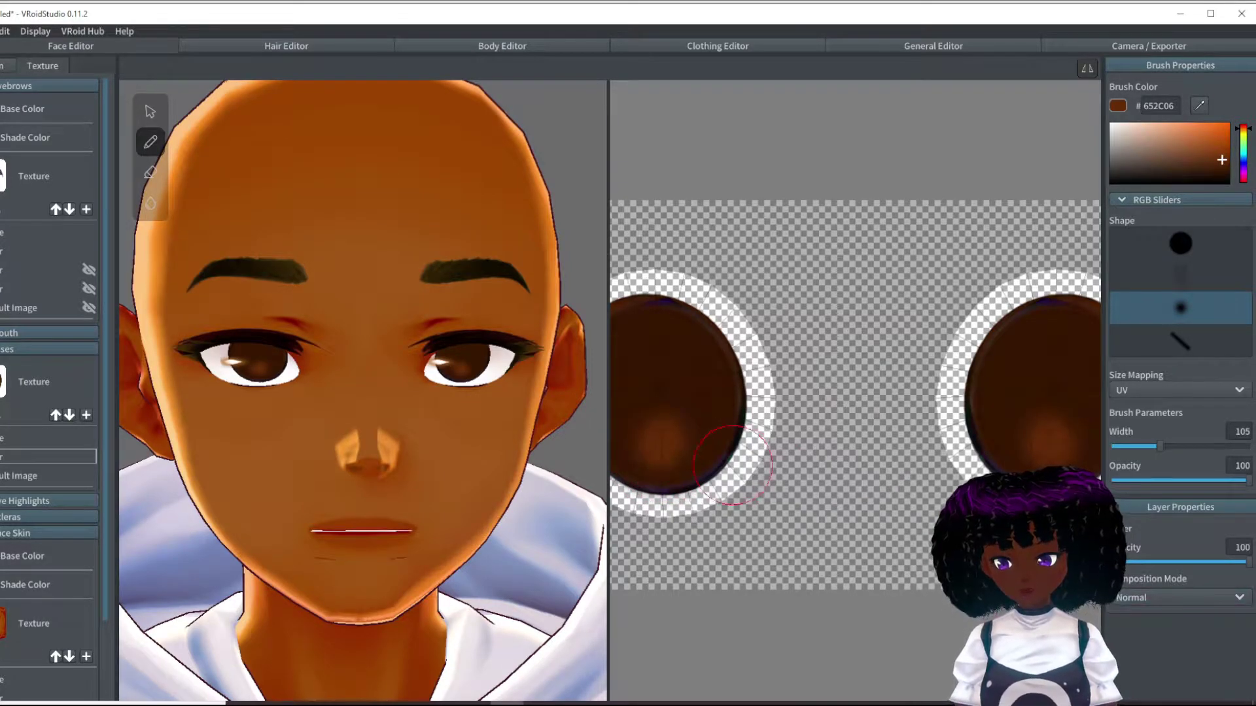
pyautogui.scroll(-1, 713, 475)
pyautogui.scroll(-2, 713, 475)
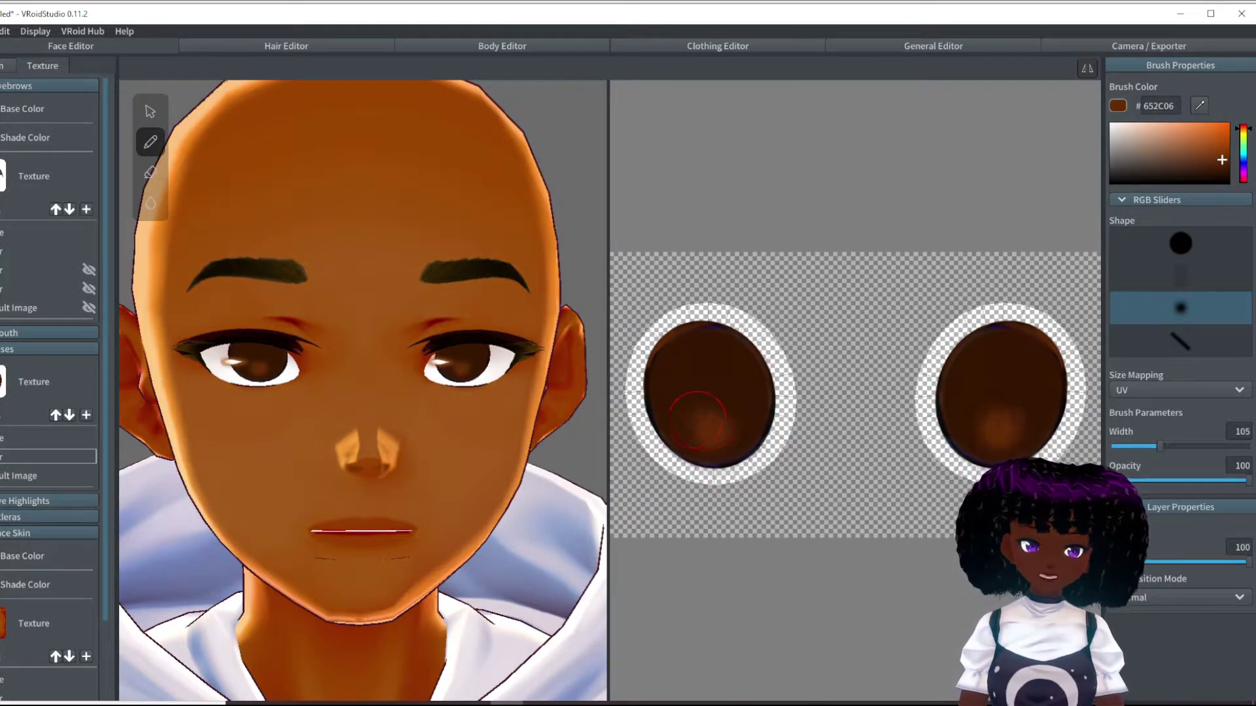
pyautogui.moveTo(698, 420); pyautogui.dragTo(676, 404)
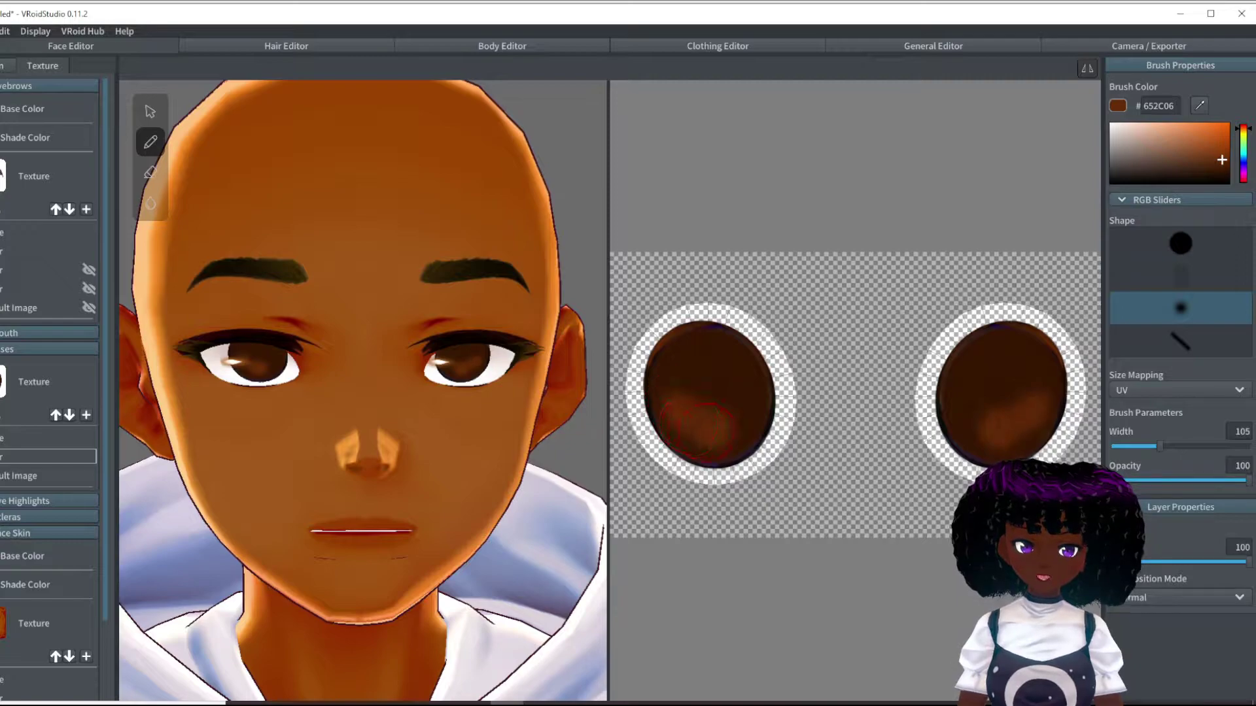
pyautogui.moveTo(736, 434)
pyautogui.mouseDown()
pyautogui.moveTo(739, 424)
pyautogui.moveTo(681, 407)
pyautogui.moveTo(739, 415)
pyautogui.mouseUp()
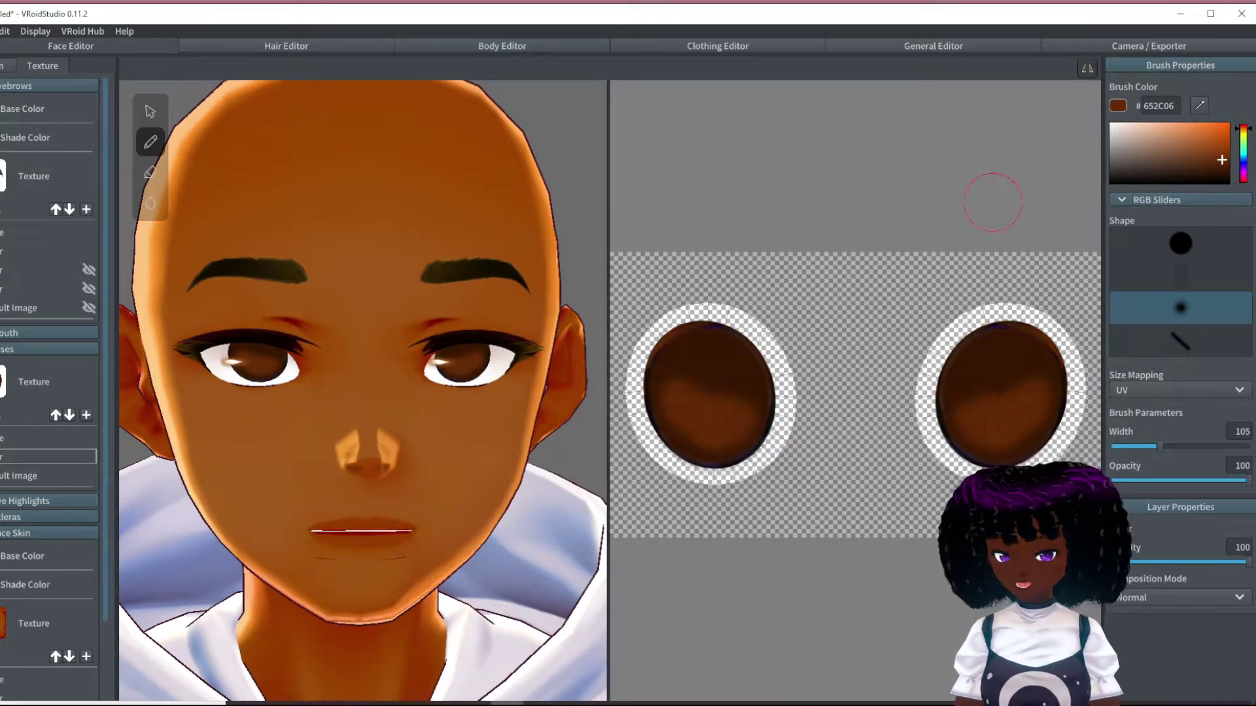
pyautogui.hotkey('ctrl', 'z')
pyautogui.hotkey('ctrl', 'z')
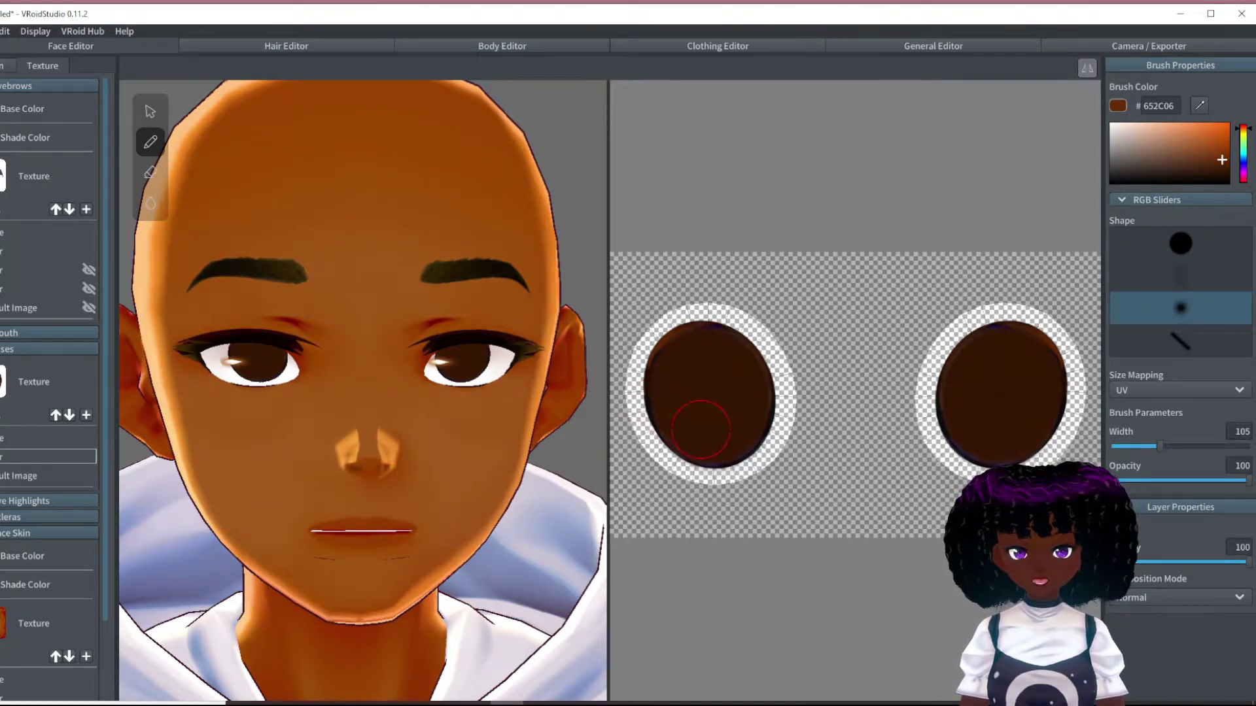
# Step: Shade the lower half of each iris separately with the soft lighter brown brush, without mirrored painting
pyautogui.moveTo(710, 434)
pyautogui.mouseDown()
pyautogui.moveTo(678, 410)
pyautogui.moveTo(731, 390)
pyautogui.moveTo(739, 409)
pyautogui.moveTo(726, 431)
pyautogui.moveTo(704, 437)
pyautogui.moveTo(723, 421)
pyautogui.mouseUp()
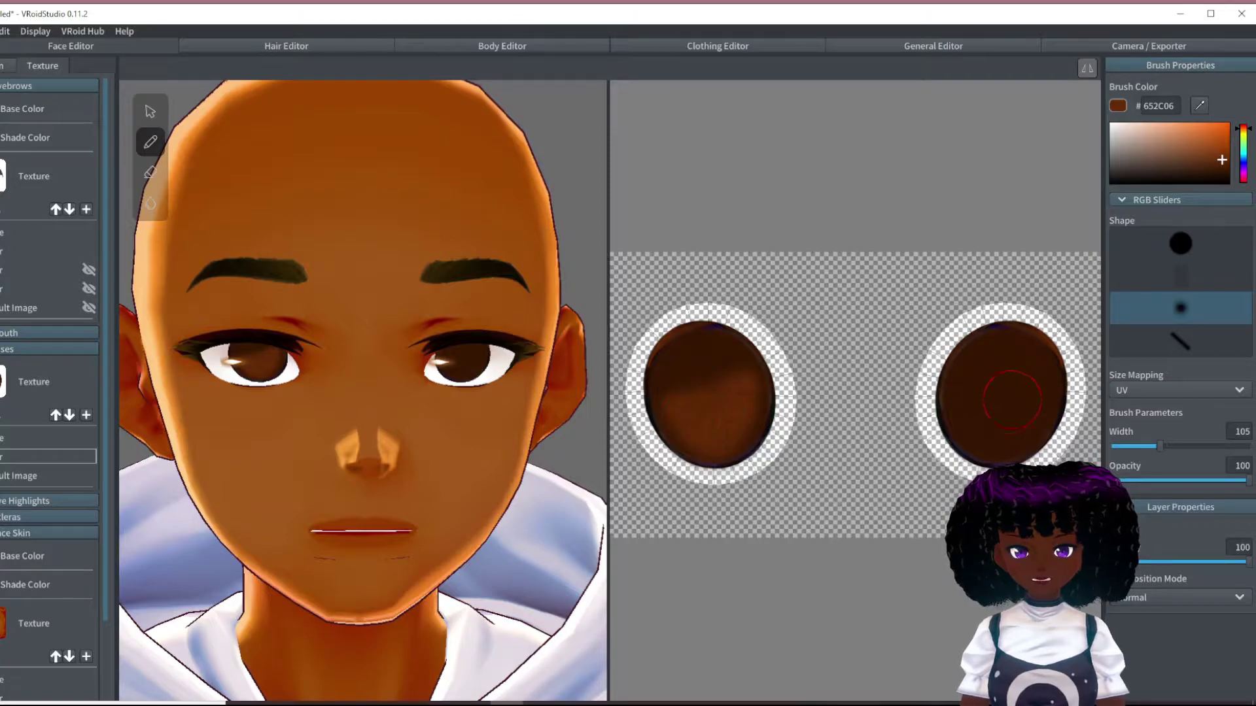
pyautogui.moveTo(983, 399)
pyautogui.mouseDown()
pyautogui.moveTo(1019, 389)
pyautogui.moveTo(1029, 414)
pyautogui.moveTo(968, 424)
pyautogui.moveTo(1010, 409)
pyautogui.mouseUp()
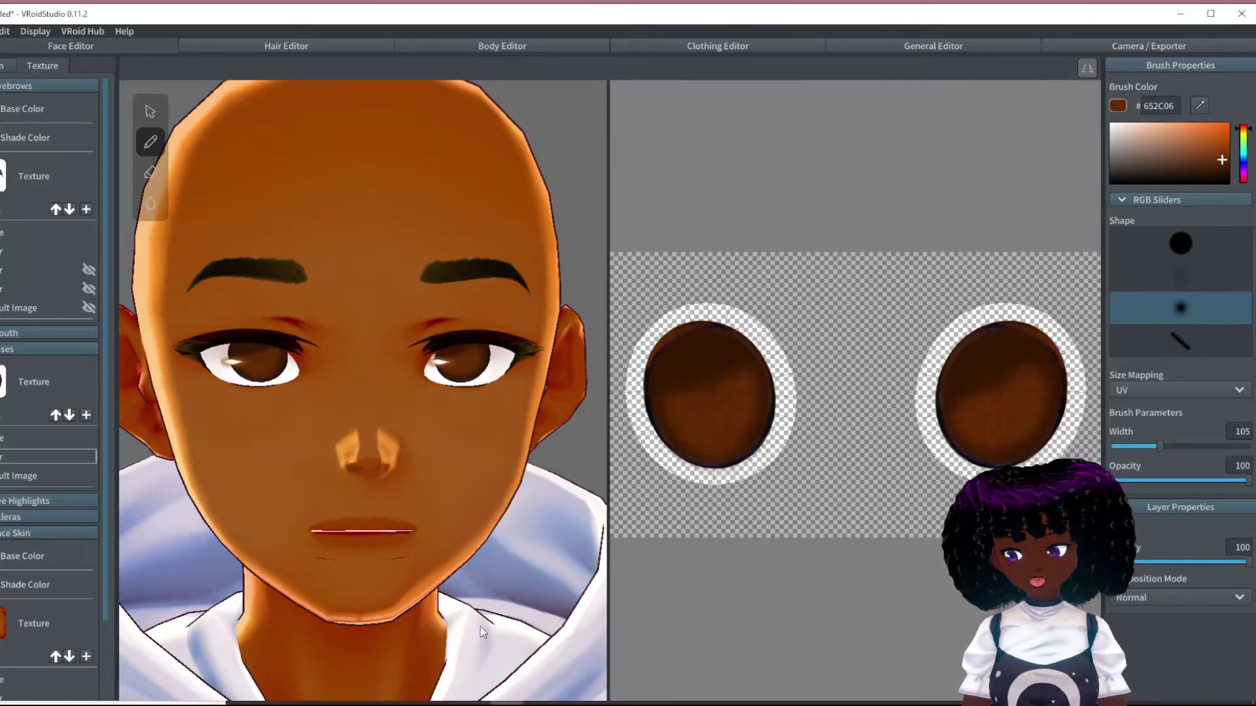
# Step: Switch to GIMP, show the reference's pupil layer to study its shape, and return to VRoid Studio
pyautogui.hotkey('alt', 'Tab')
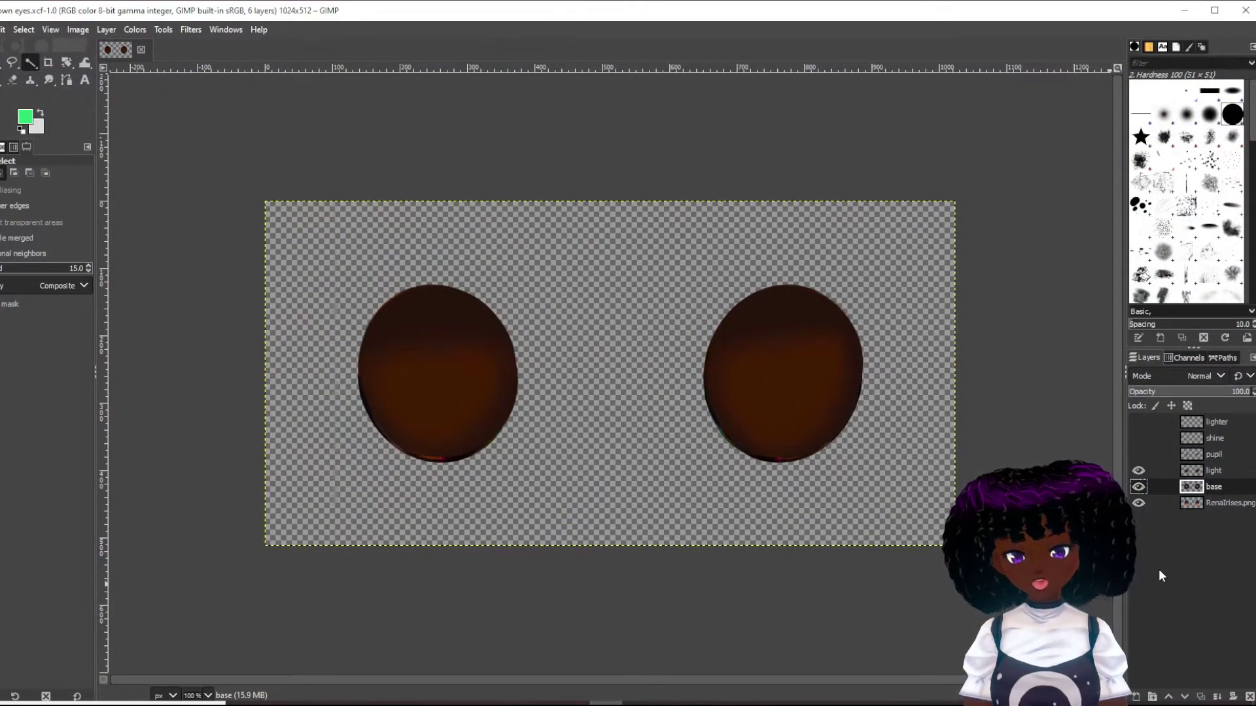
pyautogui.click(1142, 454)
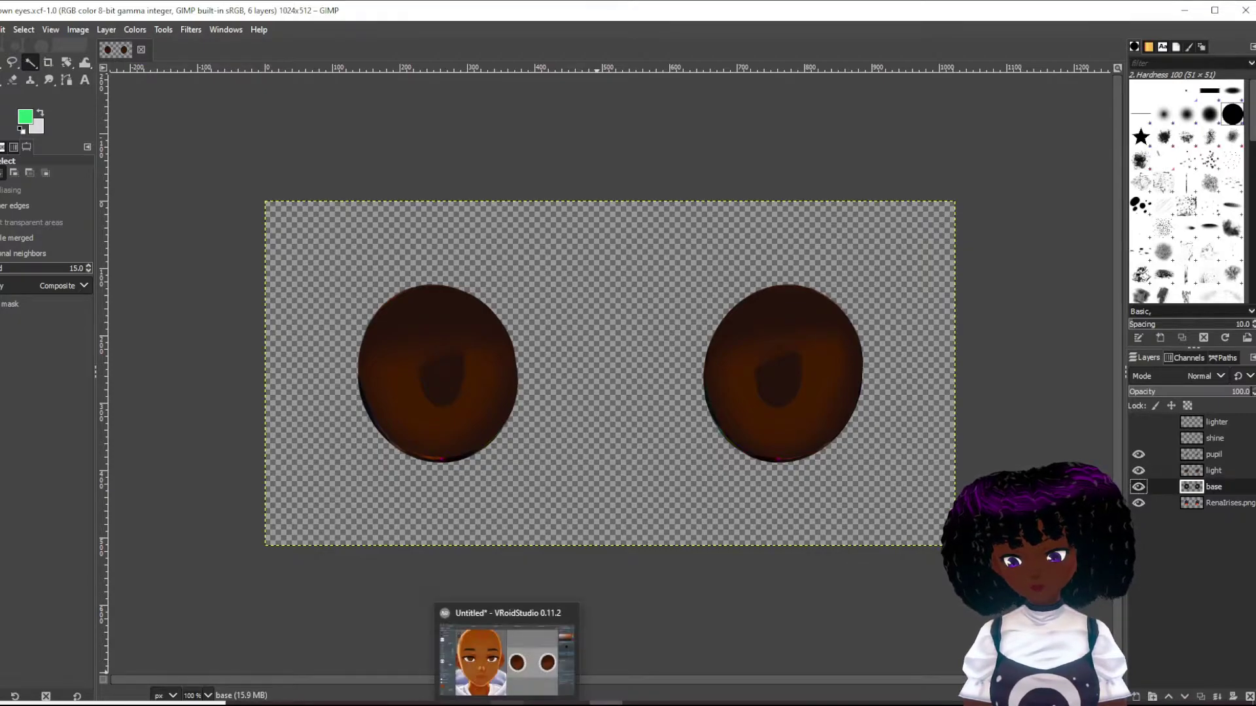
pyautogui.click(508, 654)
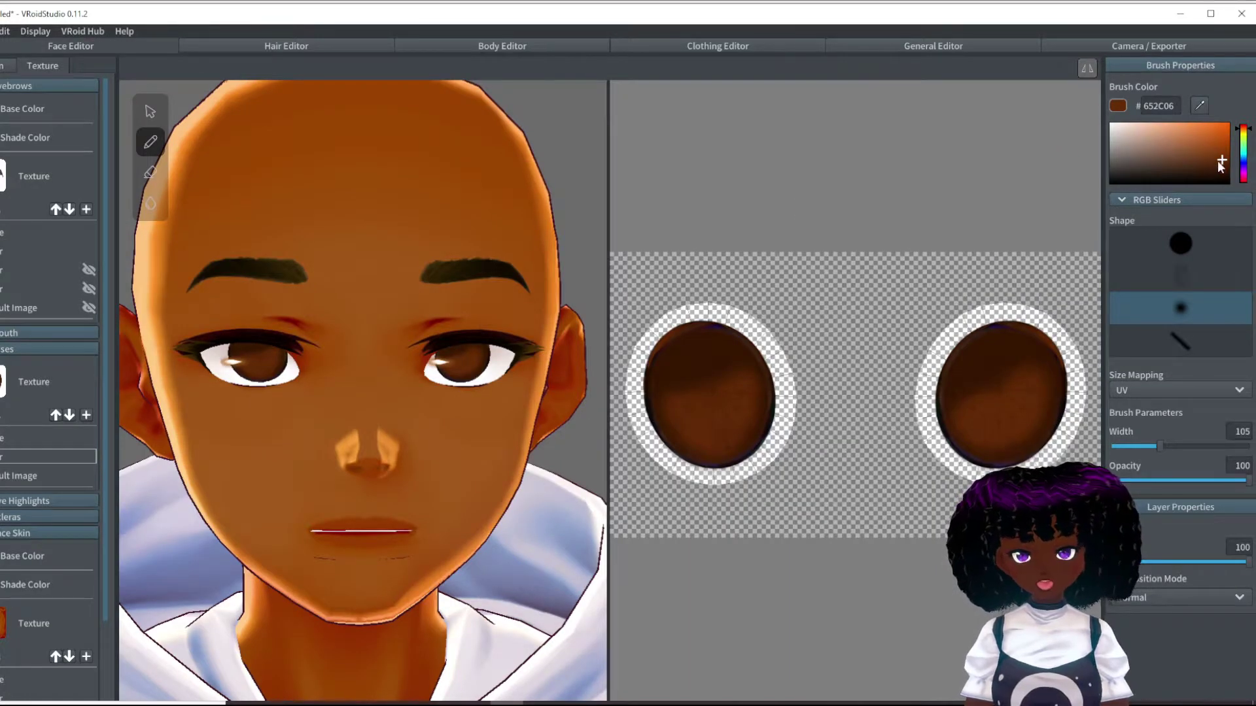
# Step: Set up a hard round brush in very dark brown 220F02 with an opacity of 70 and a width of 77
pyautogui.click(1223, 168)
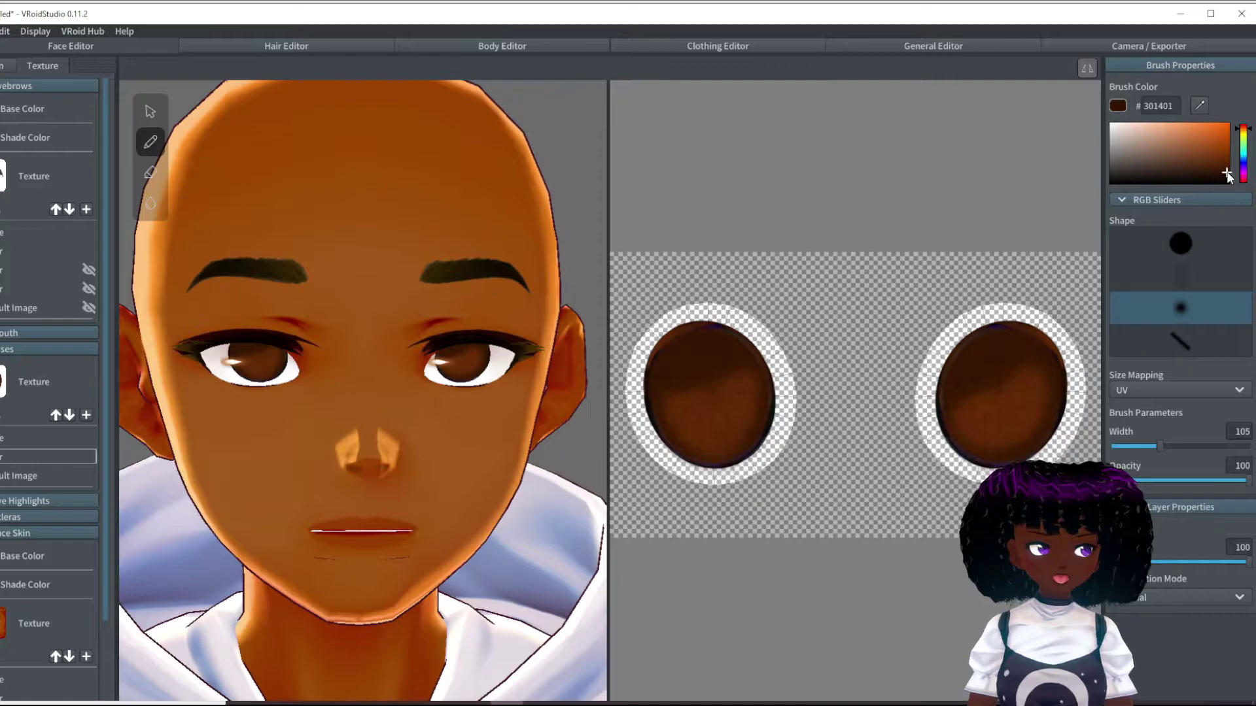
pyautogui.click(1224, 176)
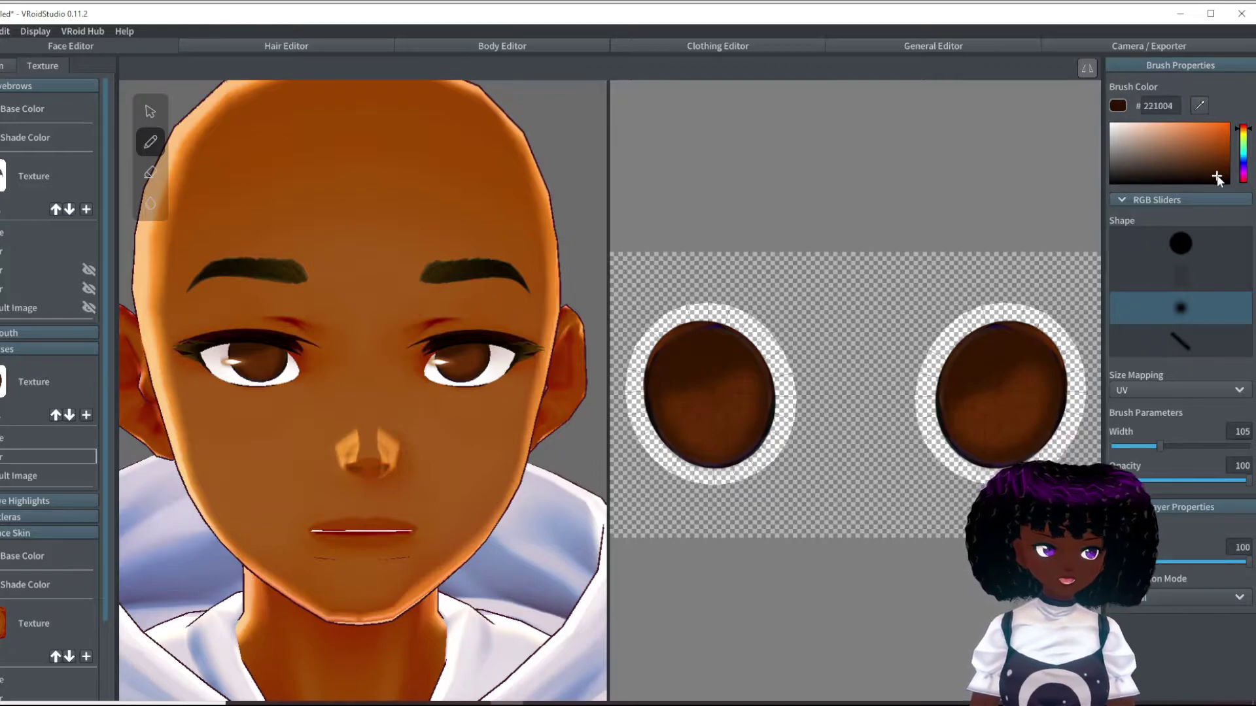
pyautogui.click(1221, 176)
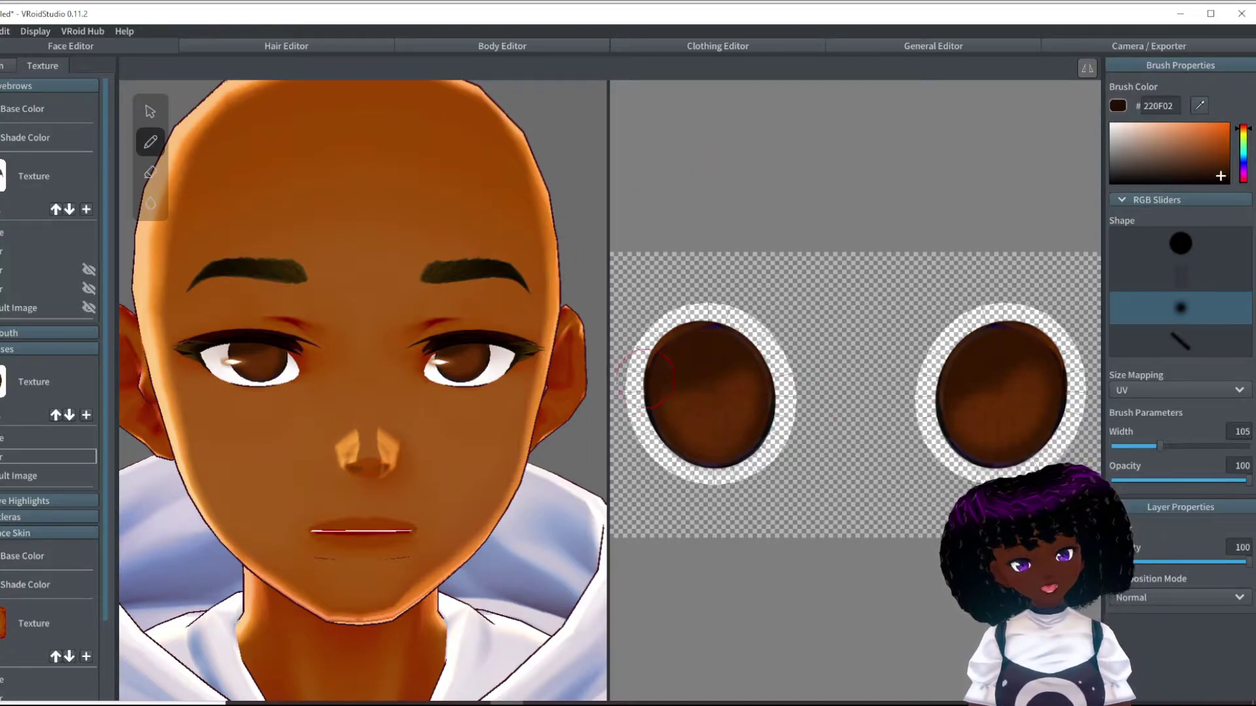
pyautogui.click(1187, 242)
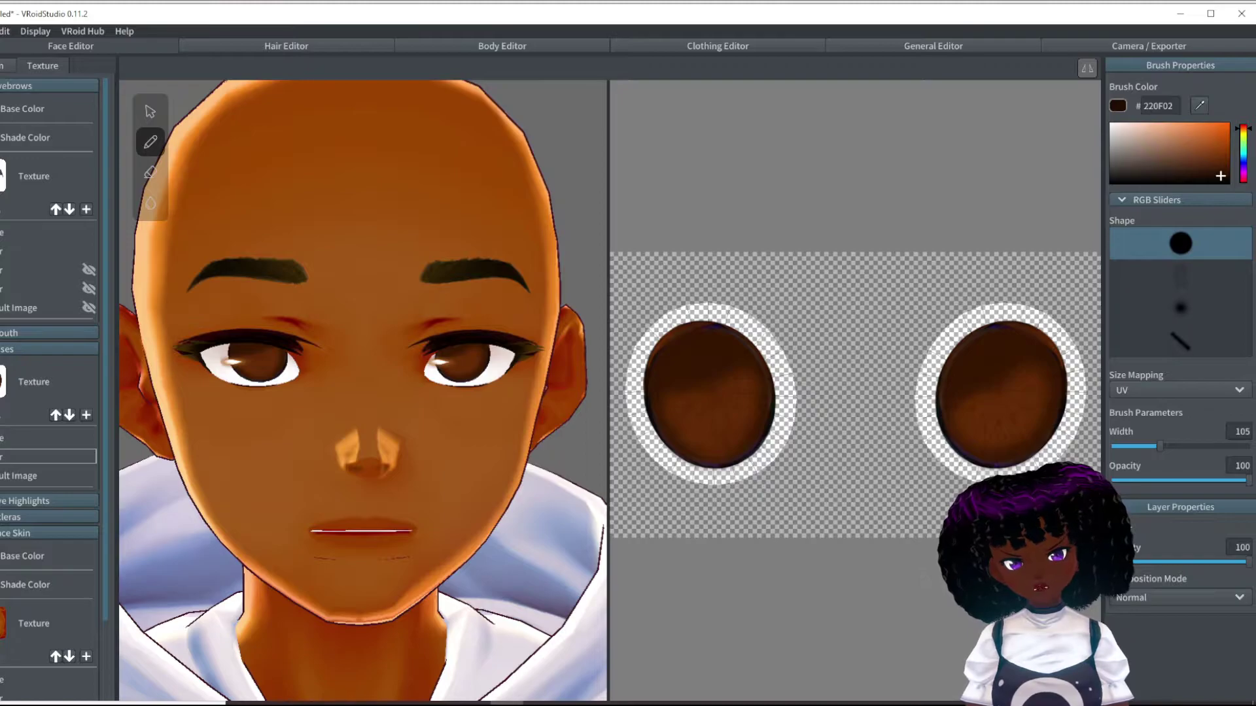
pyautogui.moveTo(1246, 481); pyautogui.dragTo(1207, 481)
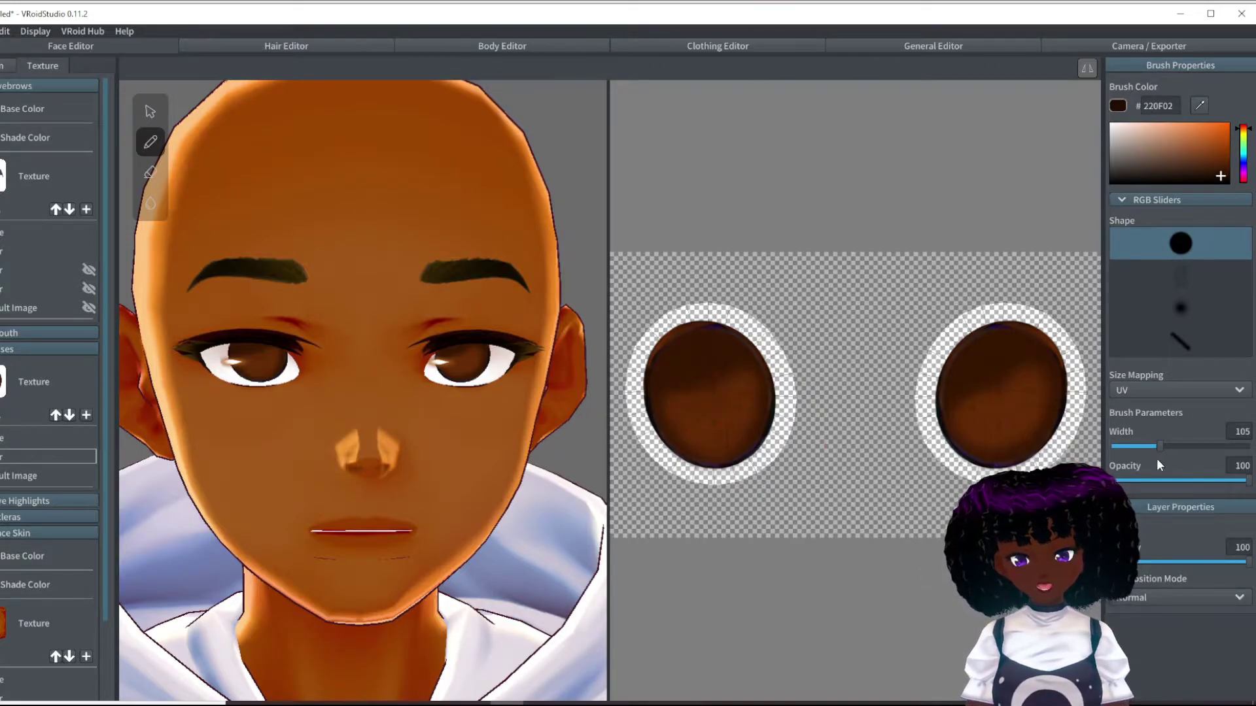
pyautogui.moveTo(1160, 446); pyautogui.dragTo(1148, 445)
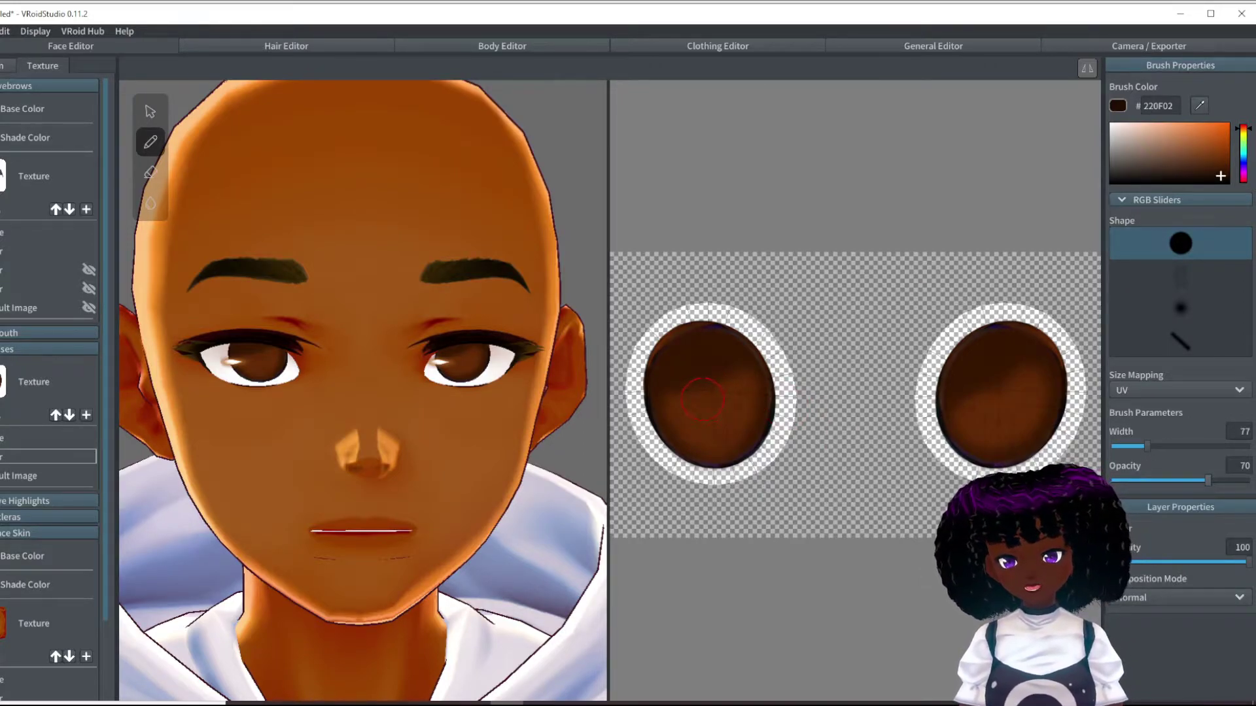
# Step: Try painting a dark pupil in the middle of each iris, and check both on the face from a distance and an angle
pyautogui.moveTo(703, 399)
pyautogui.mouseDown()
pyautogui.moveTo(700, 410)
pyautogui.moveTo(713, 393)
pyautogui.mouseUp()
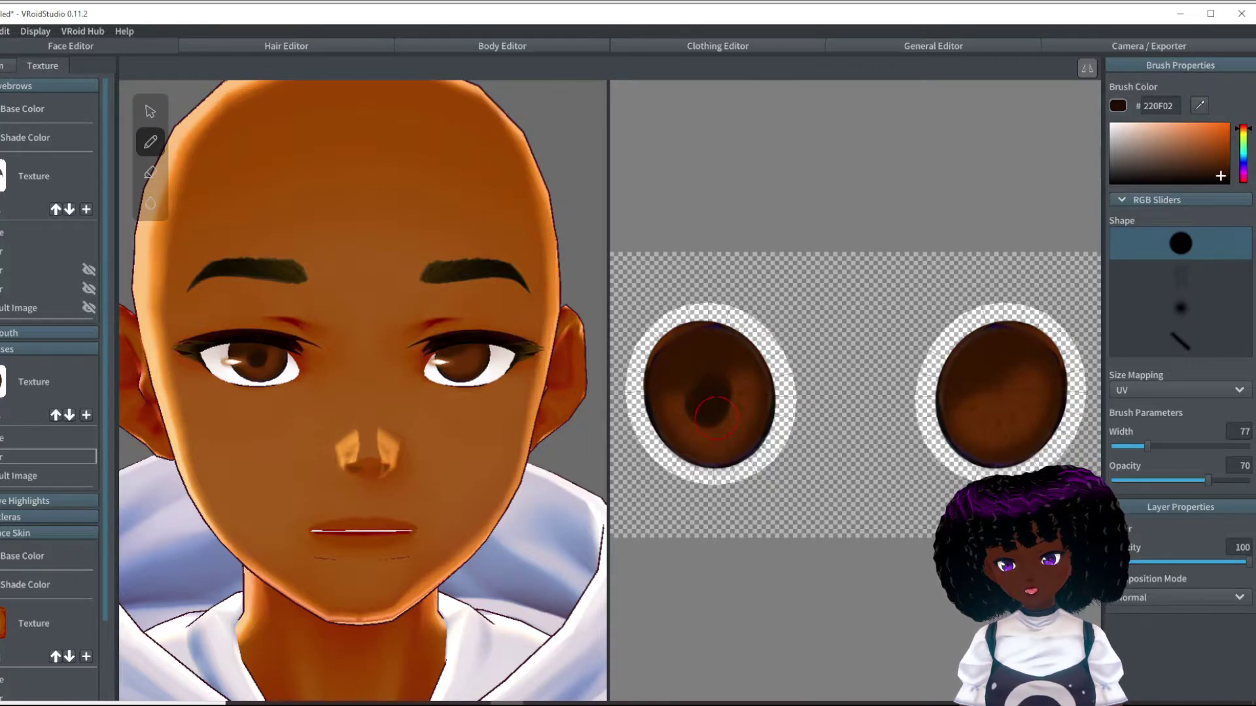
pyautogui.moveTo(714, 410); pyautogui.dragTo(716, 403)
pyautogui.moveTo(1001, 396); pyautogui.dragTo(999, 416)
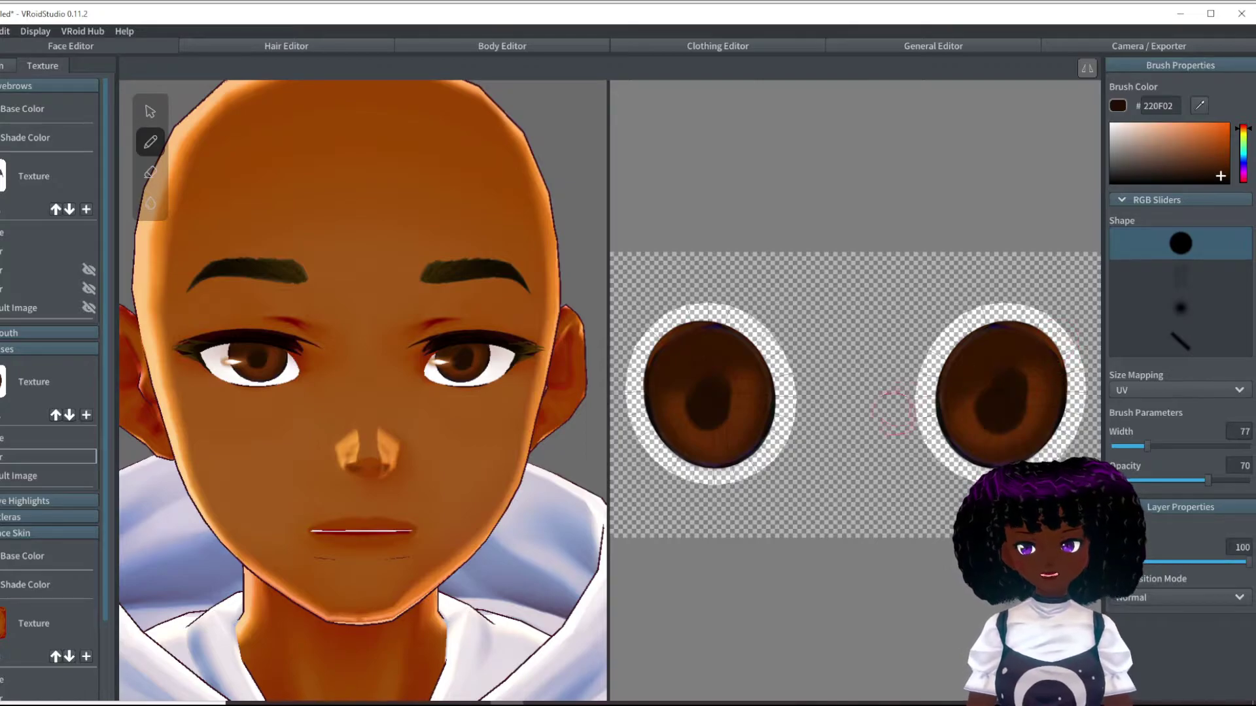
pyautogui.scroll(-5, 514, 485)
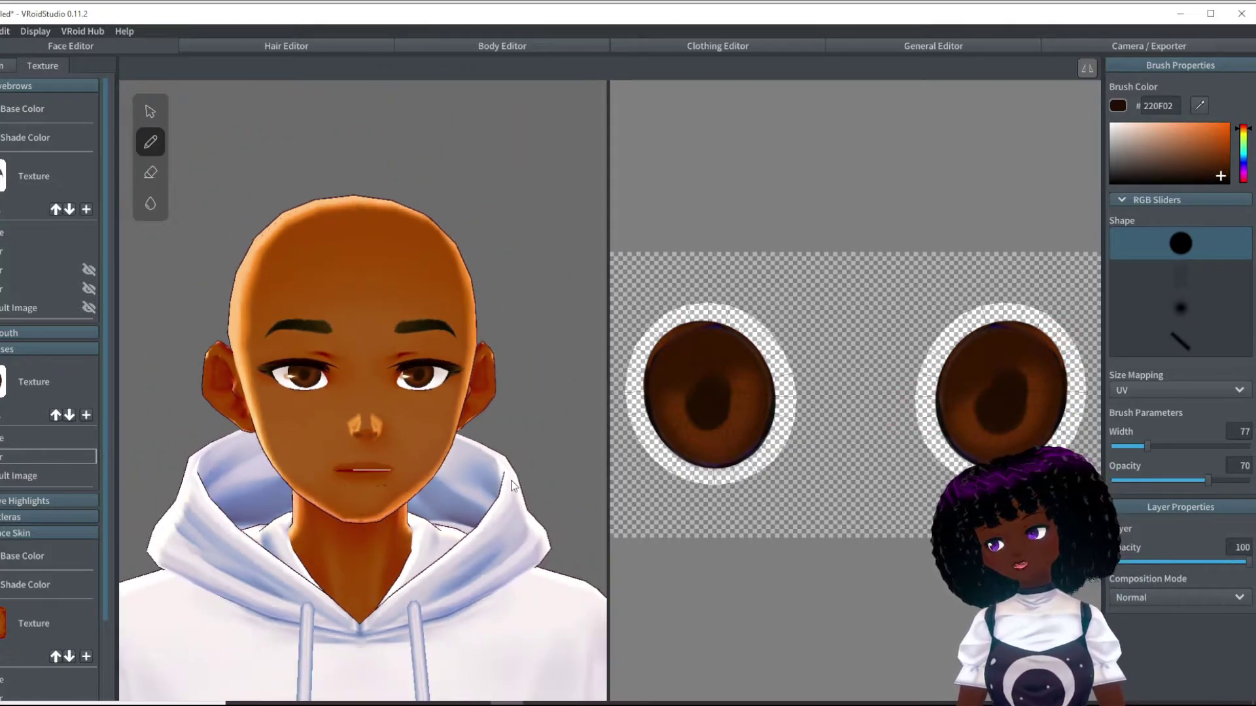
pyautogui.scroll(-1, 507, 487)
pyautogui.moveTo(463, 492); pyautogui.dragTo(511, 489, button='right')
# Step: Undo the pupil of the character's left eye and try repainting it in the middle of its iris
pyautogui.scroll(3, 510, 490)
pyautogui.hotkey('ctrl', 'z')
pyautogui.scroll(2, 837, 476)
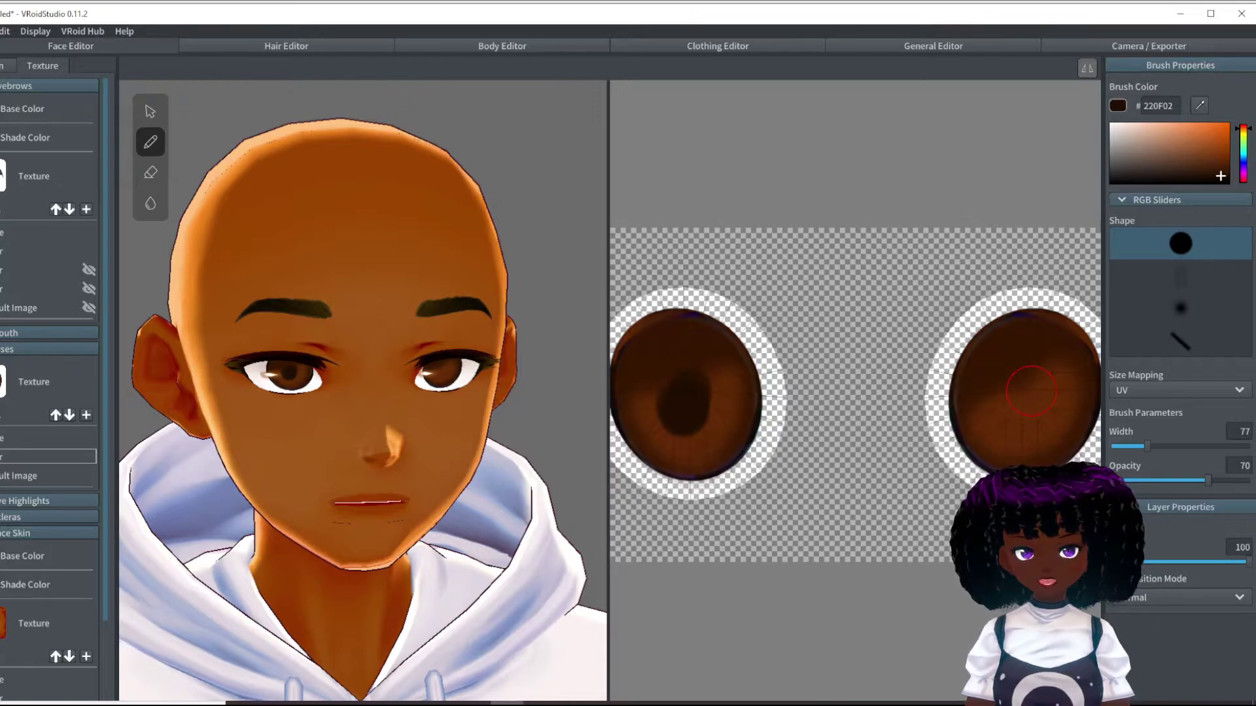
pyautogui.moveTo(1031, 391); pyautogui.dragTo(1016, 414)
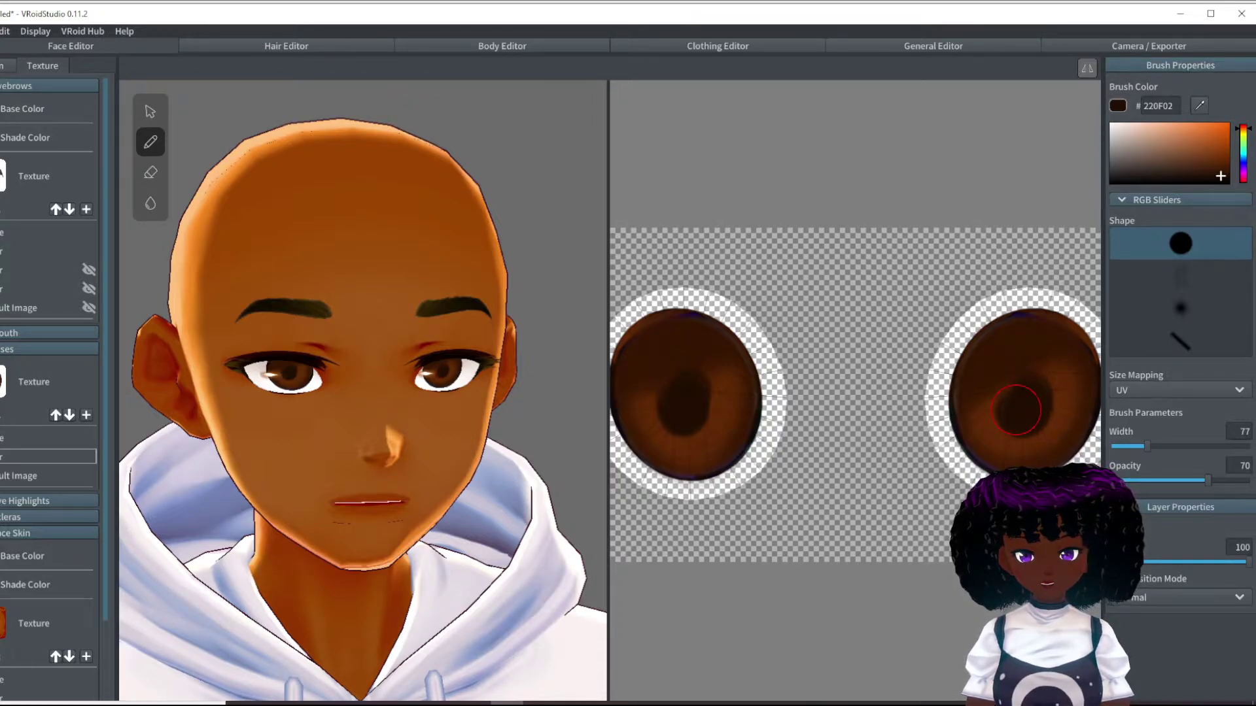
pyautogui.moveTo(1024, 409); pyautogui.dragTo(1021, 420)
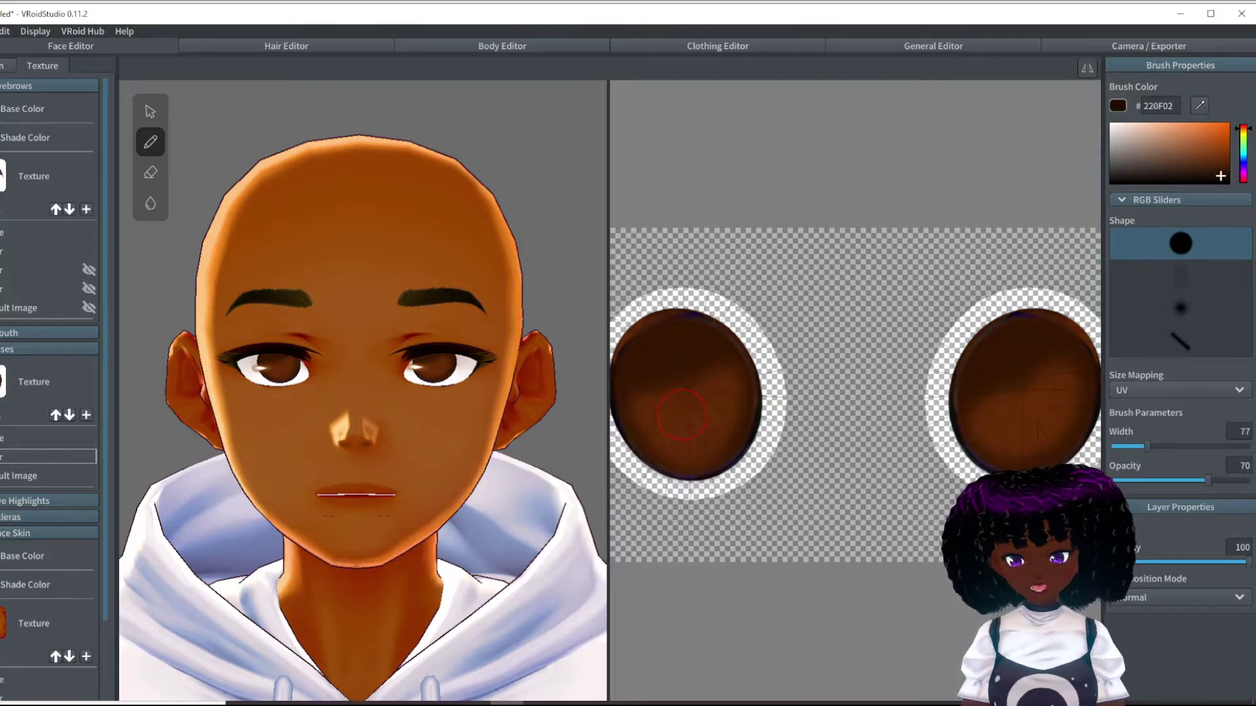
# Step: Paint a dark oval pupil slightly below the center of each iris, and check them on the face from several views
pyautogui.moveTo(683, 416); pyautogui.dragTo(685, 422)
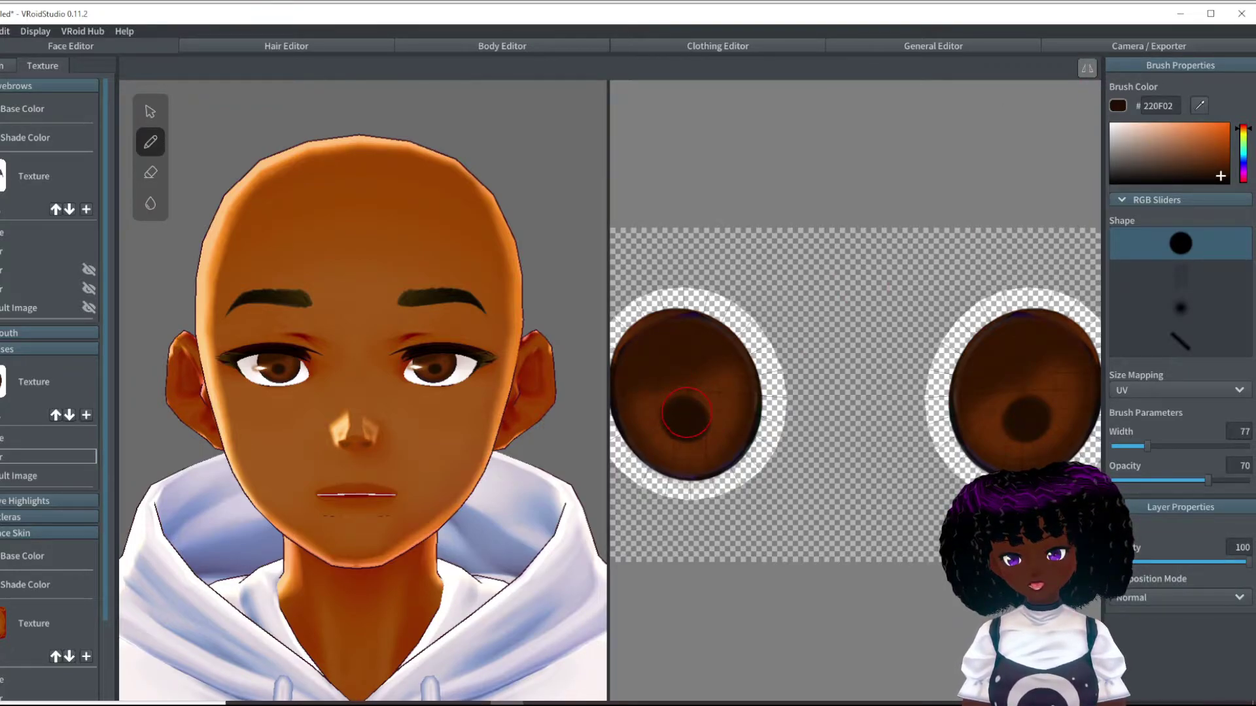
pyautogui.moveTo(686, 413)
pyautogui.mouseDown()
pyautogui.moveTo(688, 399)
pyautogui.moveTo(687, 414)
pyautogui.mouseUp()
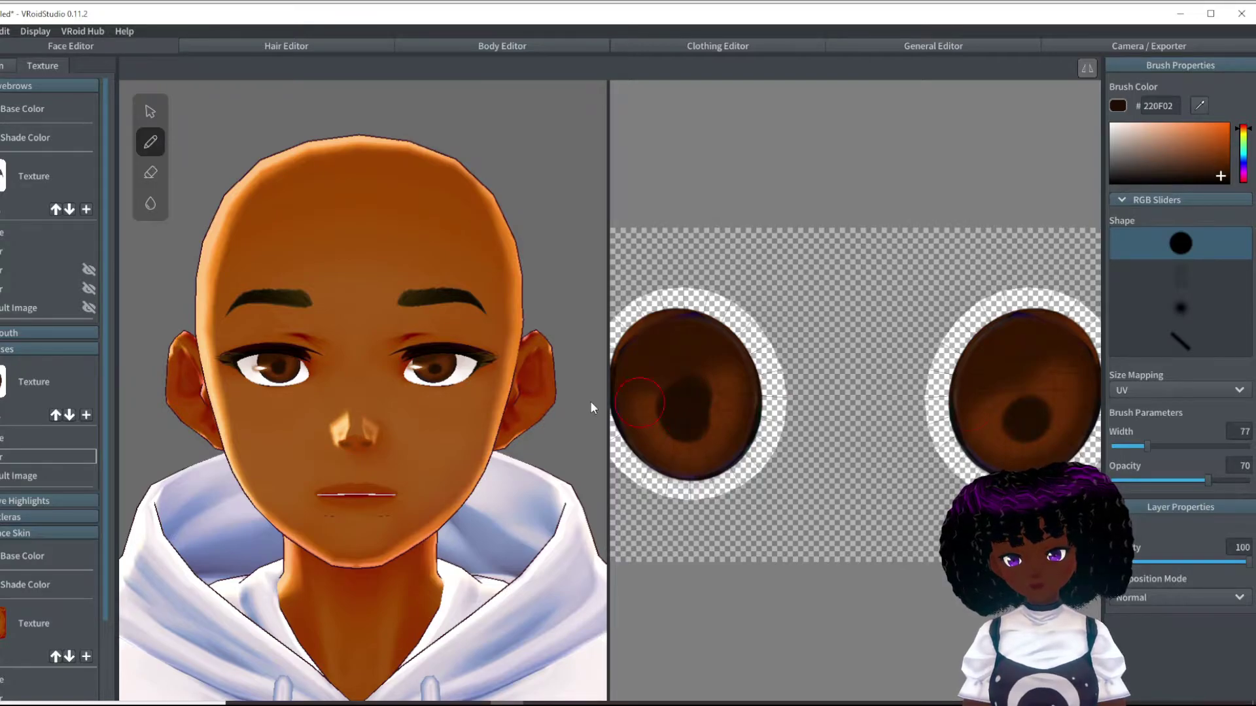
pyautogui.moveTo(591, 408); pyautogui.dragTo(655, 408, button='right')
pyautogui.moveTo(1026, 416)
pyautogui.mouseDown()
pyautogui.moveTo(1033, 401)
pyautogui.moveTo(1026, 417)
pyautogui.mouseUp()
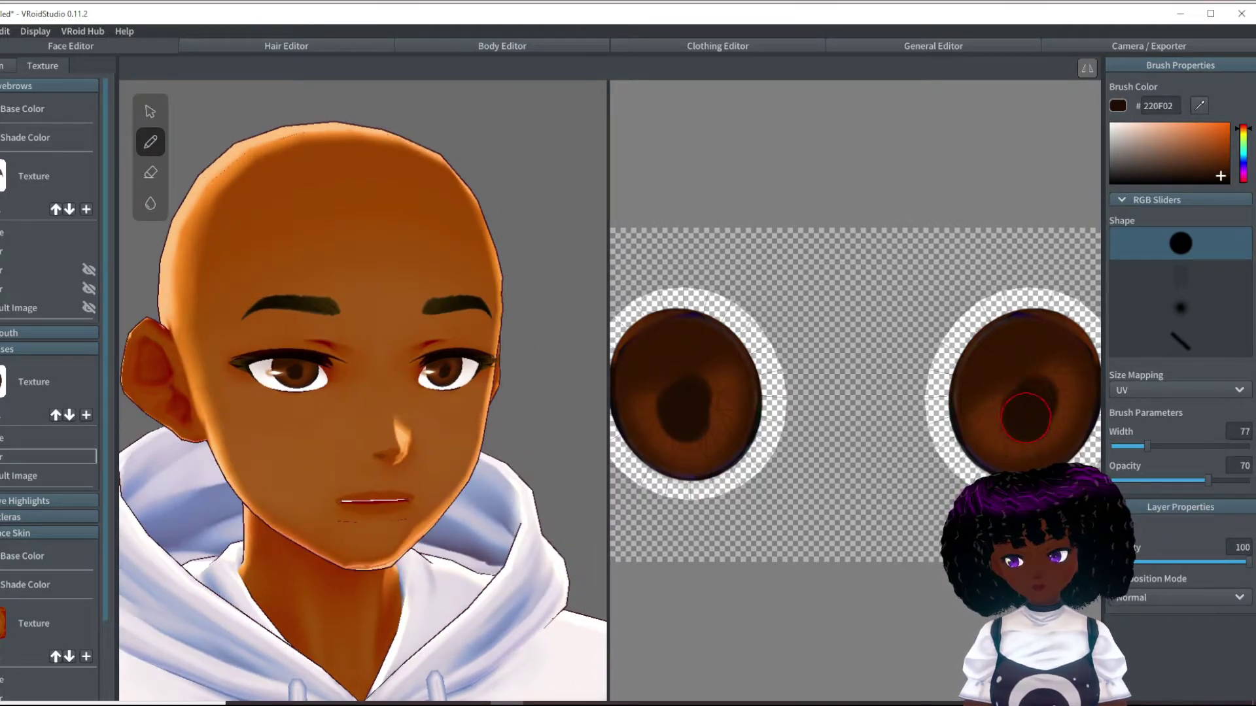
pyautogui.moveTo(685, 411); pyautogui.dragTo(684, 414)
pyautogui.moveTo(1031, 412); pyautogui.dragTo(1033, 417)
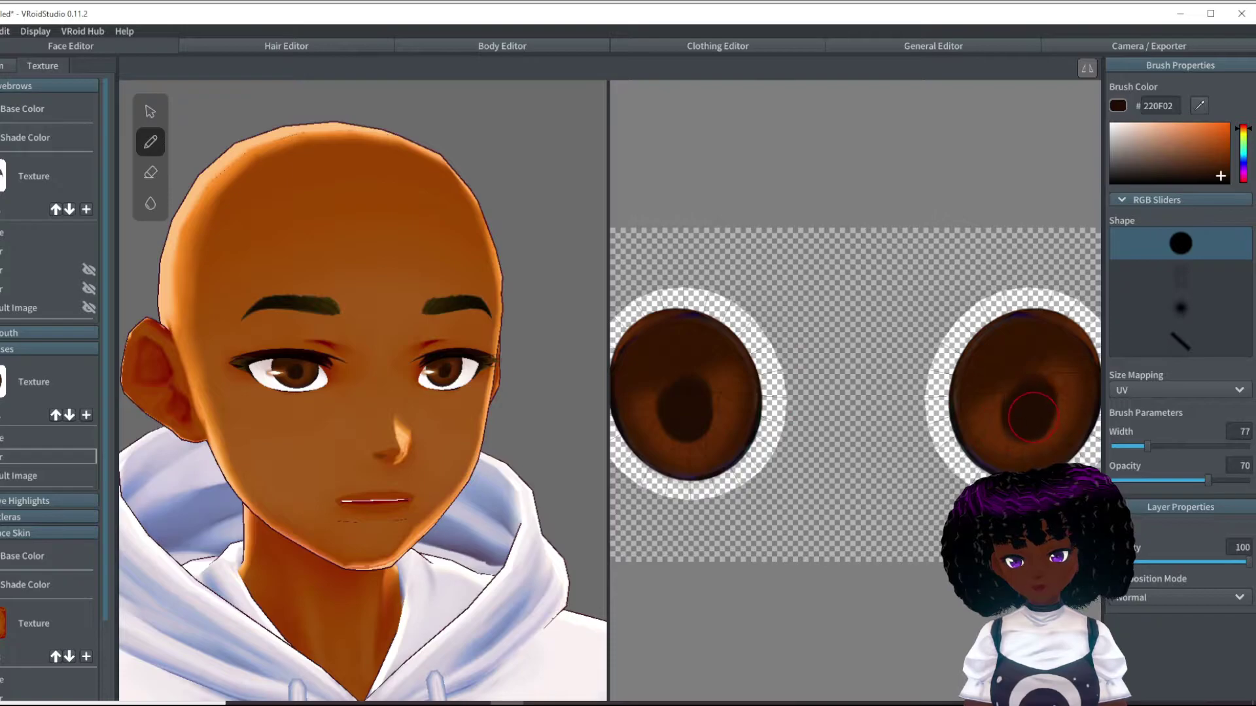
pyautogui.moveTo(507, 408); pyautogui.dragTo(468, 407, button='right')
pyautogui.scroll(3, 444, 410)
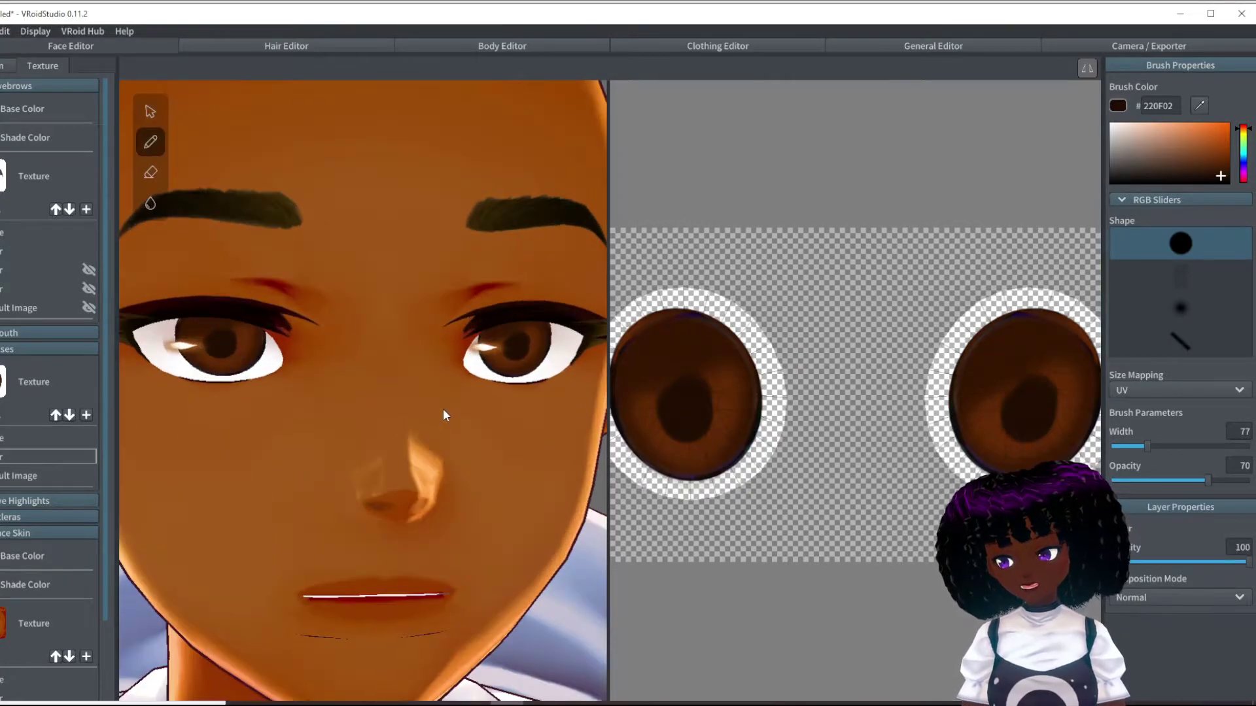
pyautogui.scroll(-8, 482, 443)
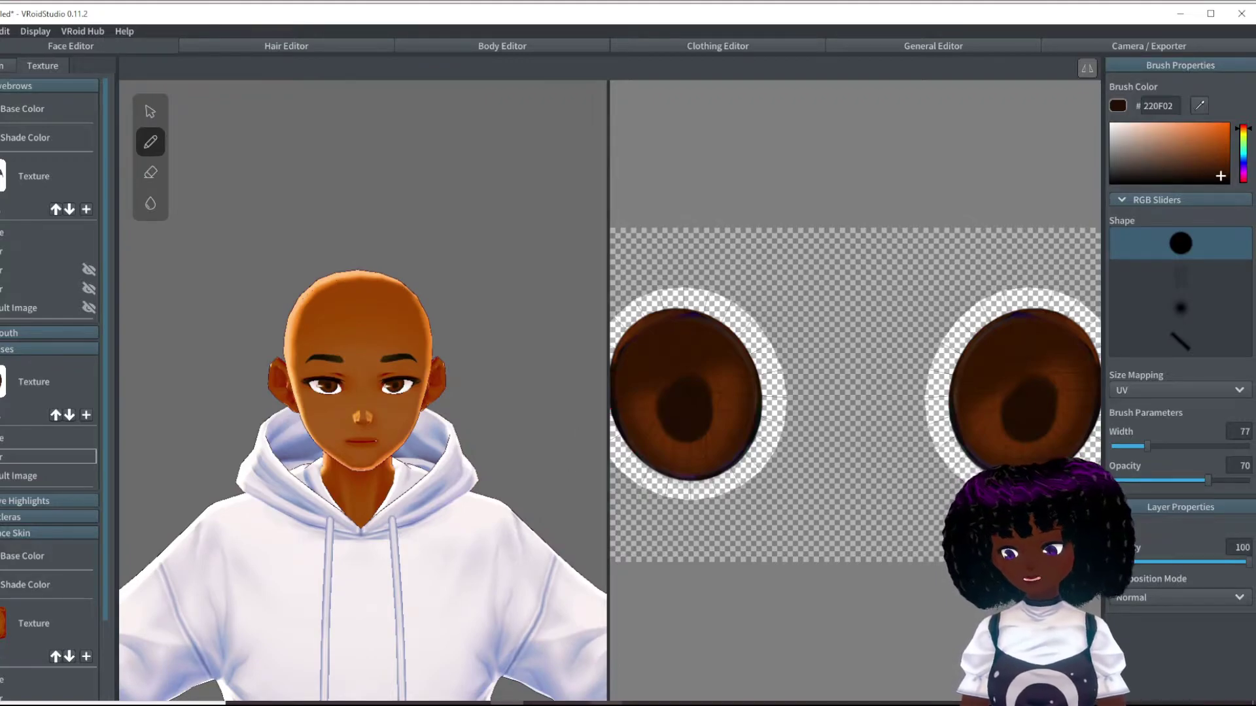
# Step: Switch to GIMP, toggle the reference's shine layer to study it, and return to VRoid Studio
pyautogui.click(606, 703)
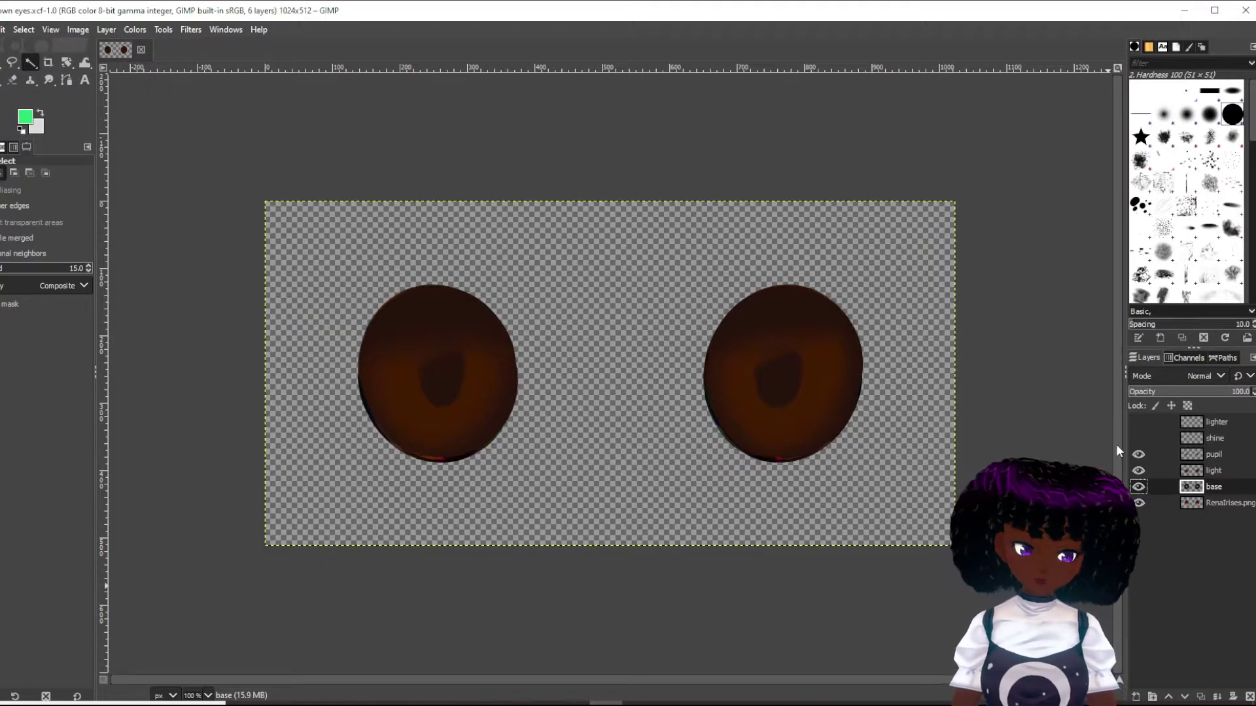
pyautogui.click(1139, 438)
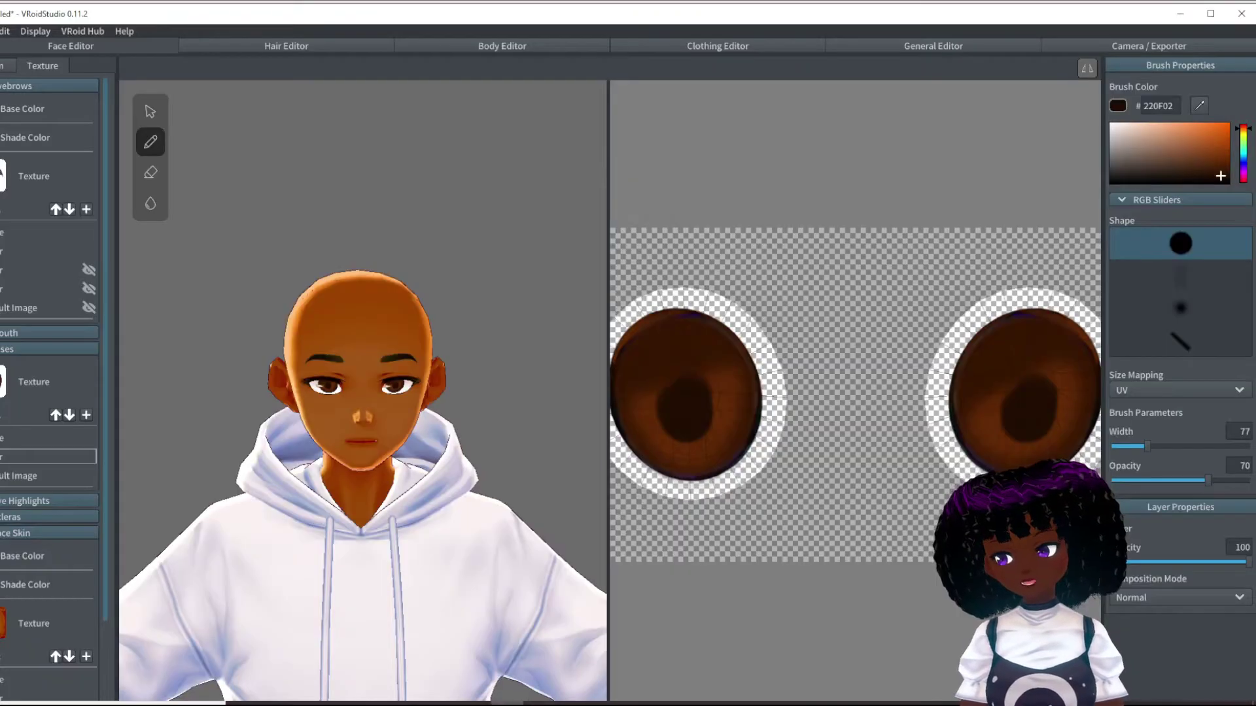
pyautogui.scroll(4, 631, 470)
pyautogui.scroll(-4, 631, 470)
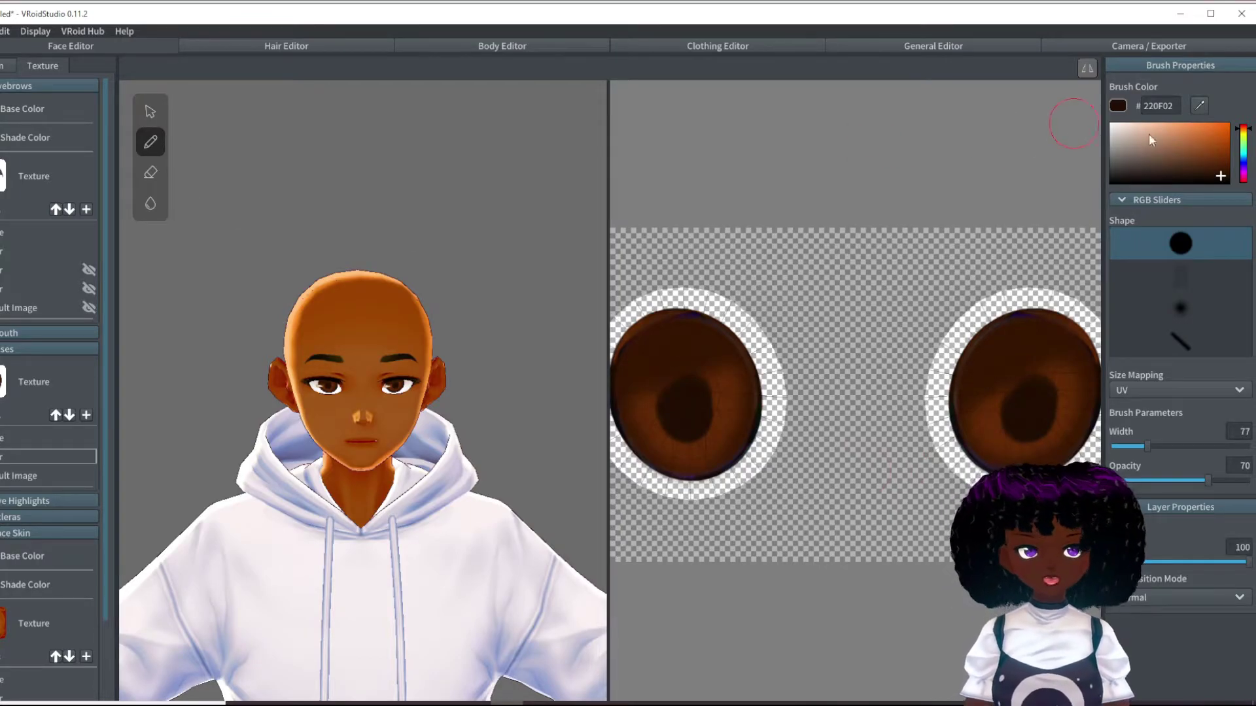
# Step: Set up a soft round brush in brown 795028 with opacity 33 and width 34, and try a thin shine on one iris
pyautogui.moveTo(1212, 174)
pyautogui.mouseDown()
pyautogui.moveTo(1151, 150)
pyautogui.moveTo(1189, 155)
pyautogui.mouseUp()
pyautogui.moveTo(1204, 482); pyautogui.dragTo(1159, 482)
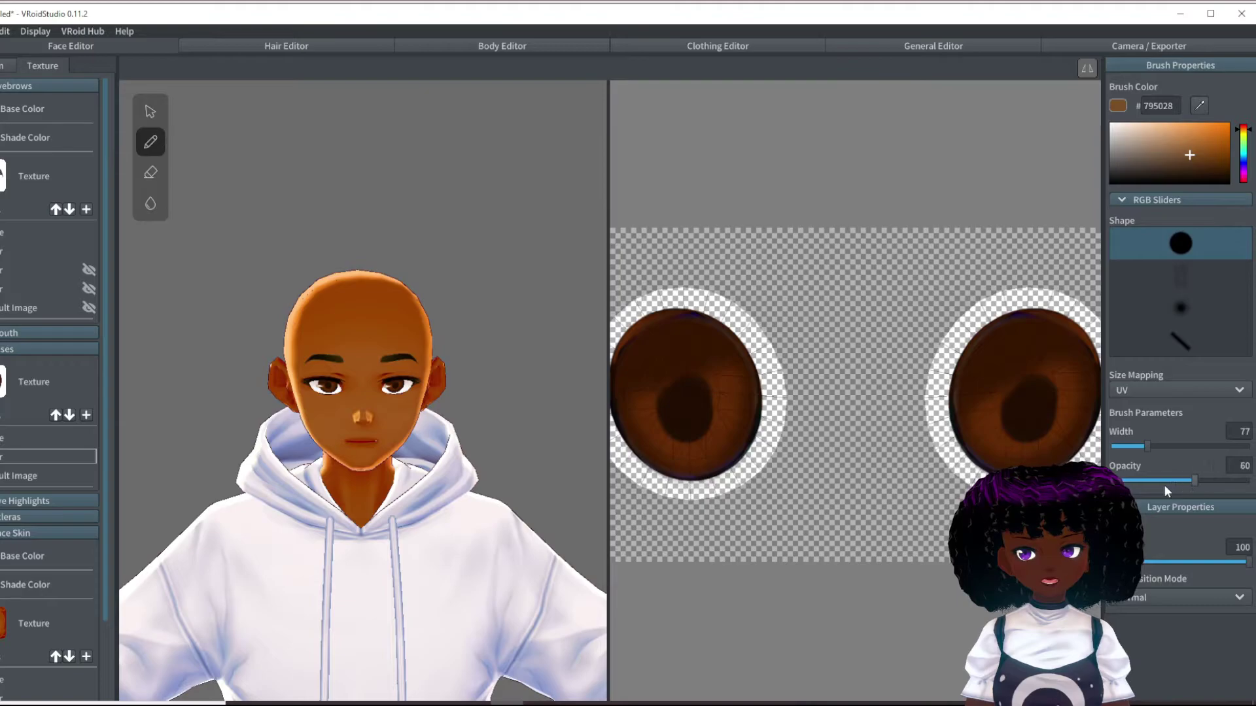
pyautogui.click(1182, 307)
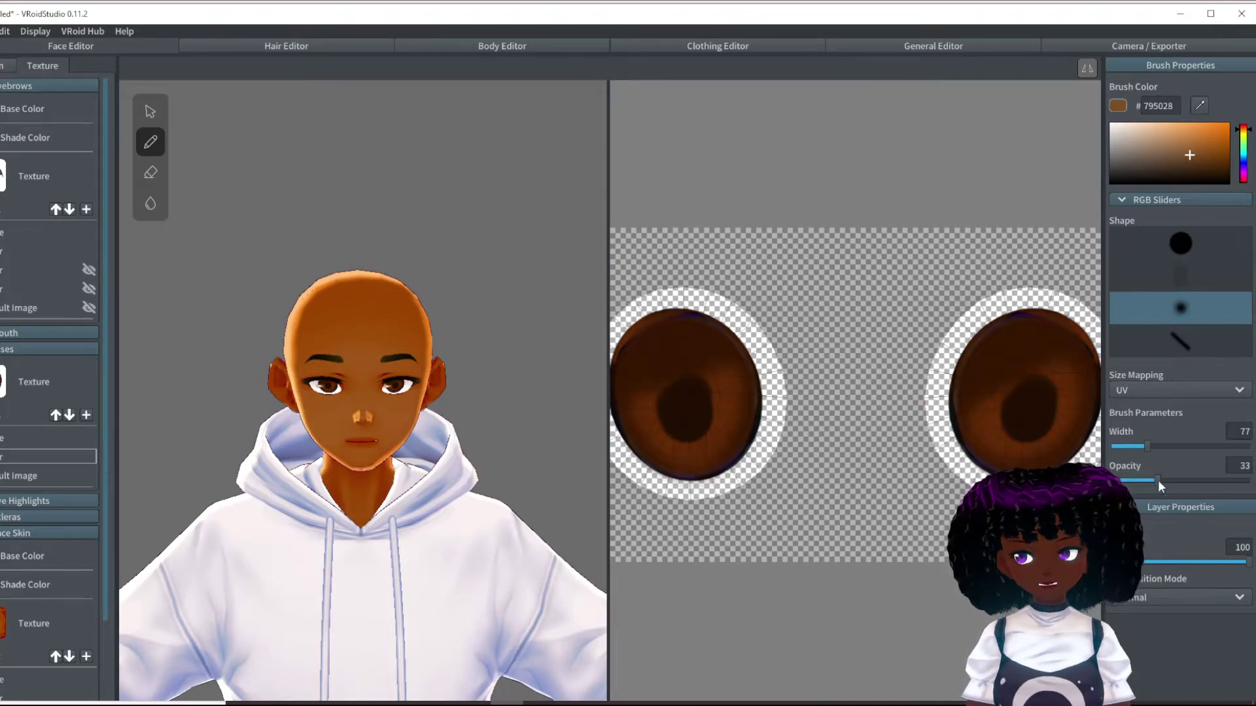
pyautogui.click(1128, 447)
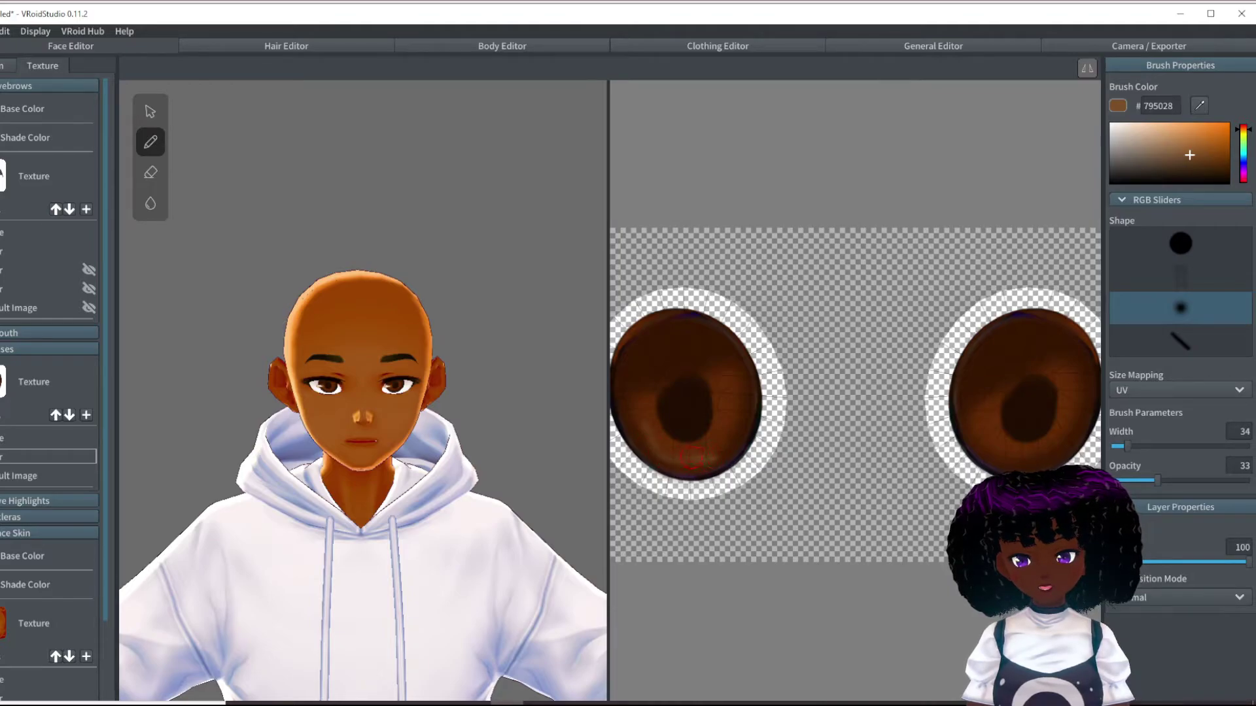
pyautogui.scroll(10, 564, 483)
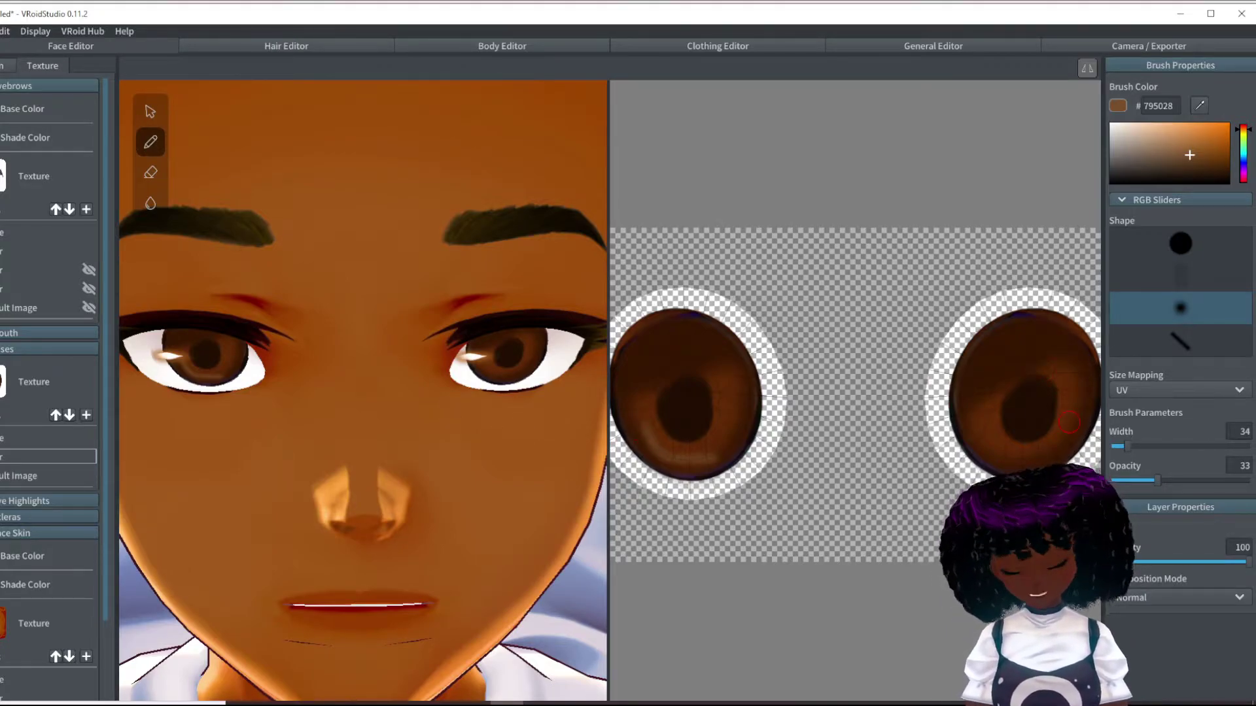
# Step: Set the brush width to 89 and paint a soft shine along the lower edge of the character's right iris
pyautogui.moveTo(1126, 446); pyautogui.dragTo(1153, 444)
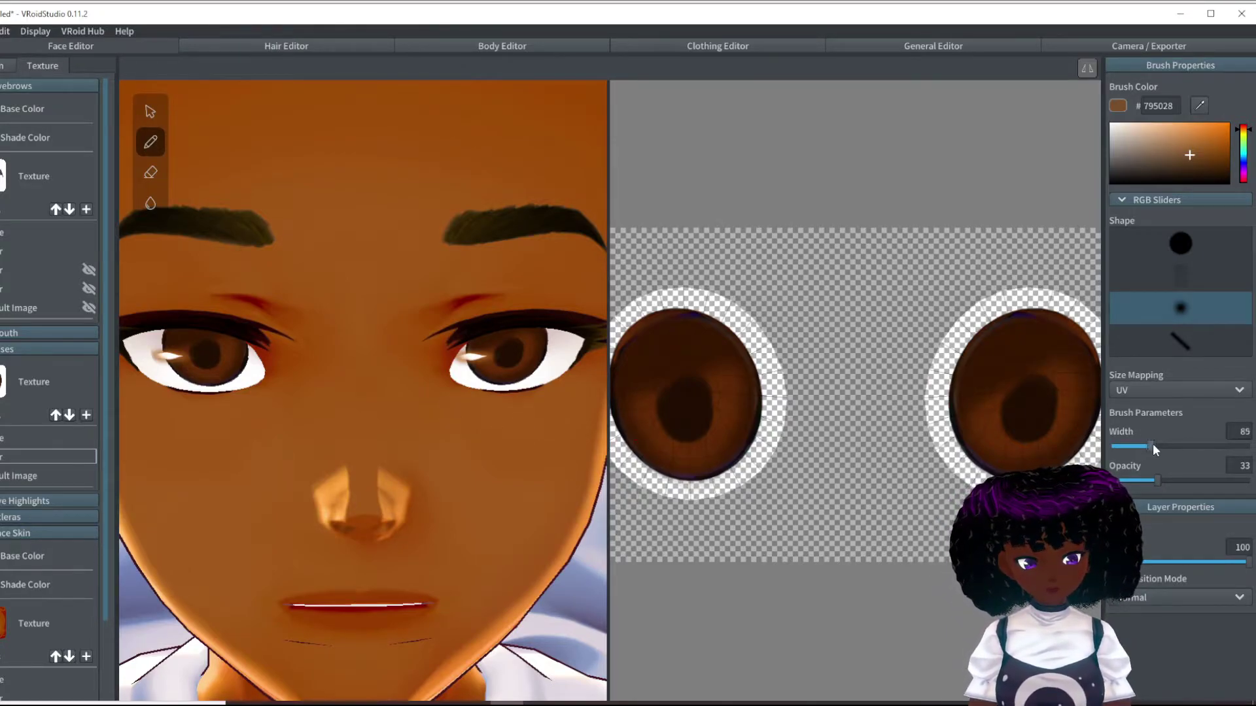
pyautogui.moveTo(644, 440)
pyautogui.mouseDown()
pyautogui.moveTo(698, 458)
pyautogui.moveTo(626, 445)
pyautogui.moveTo(639, 423)
pyautogui.mouseUp()
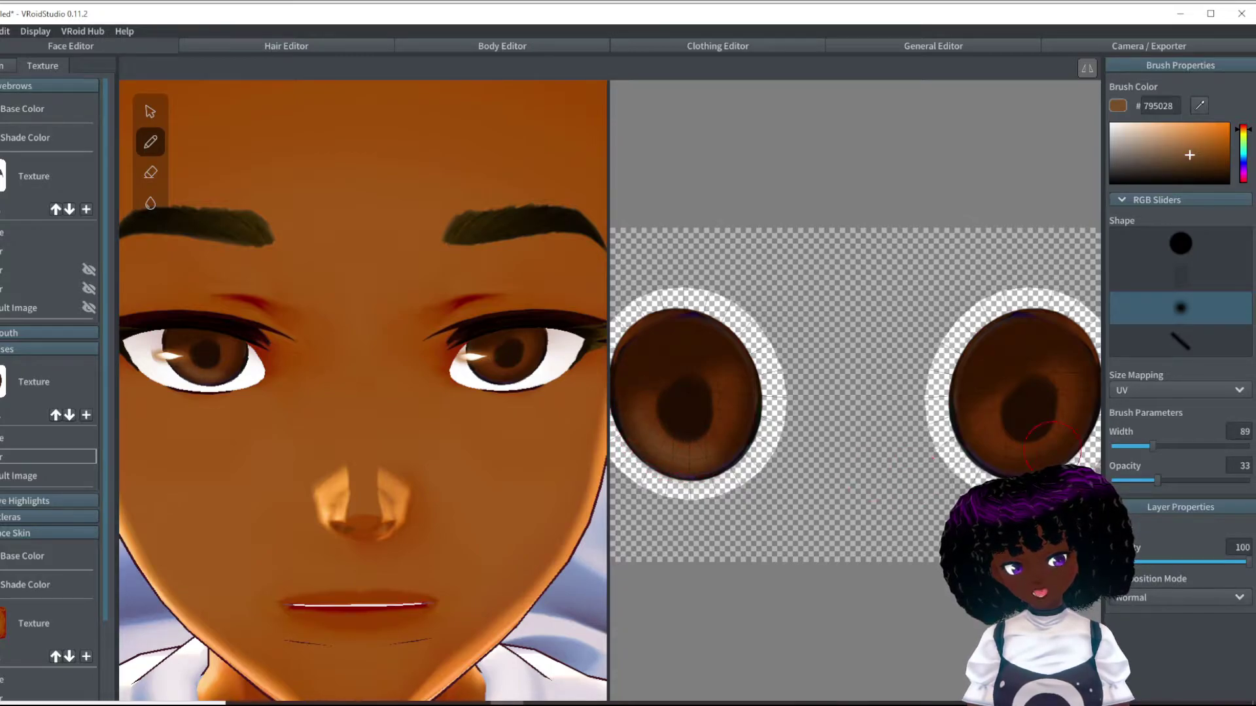
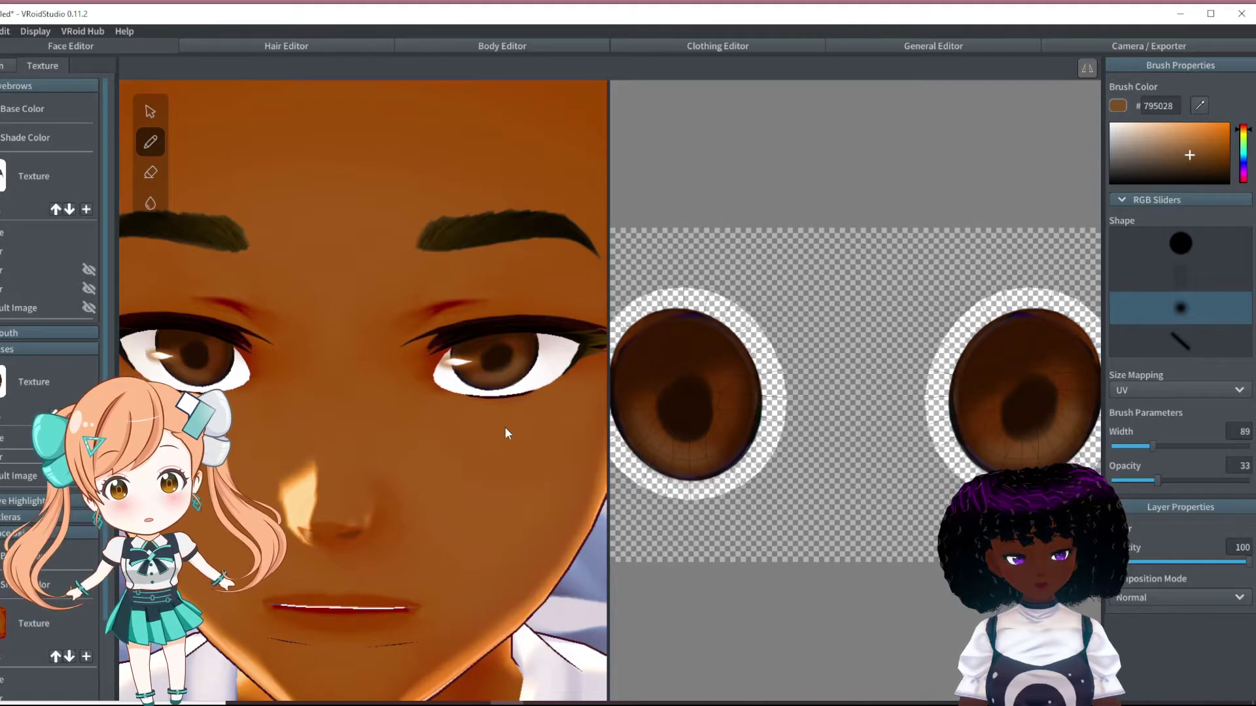
# Step: Blur the iris shine and paint a solid white FFFFFF highlight dot of width 24 above the smaller dot on the character's left iris
pyautogui.click(150, 204)
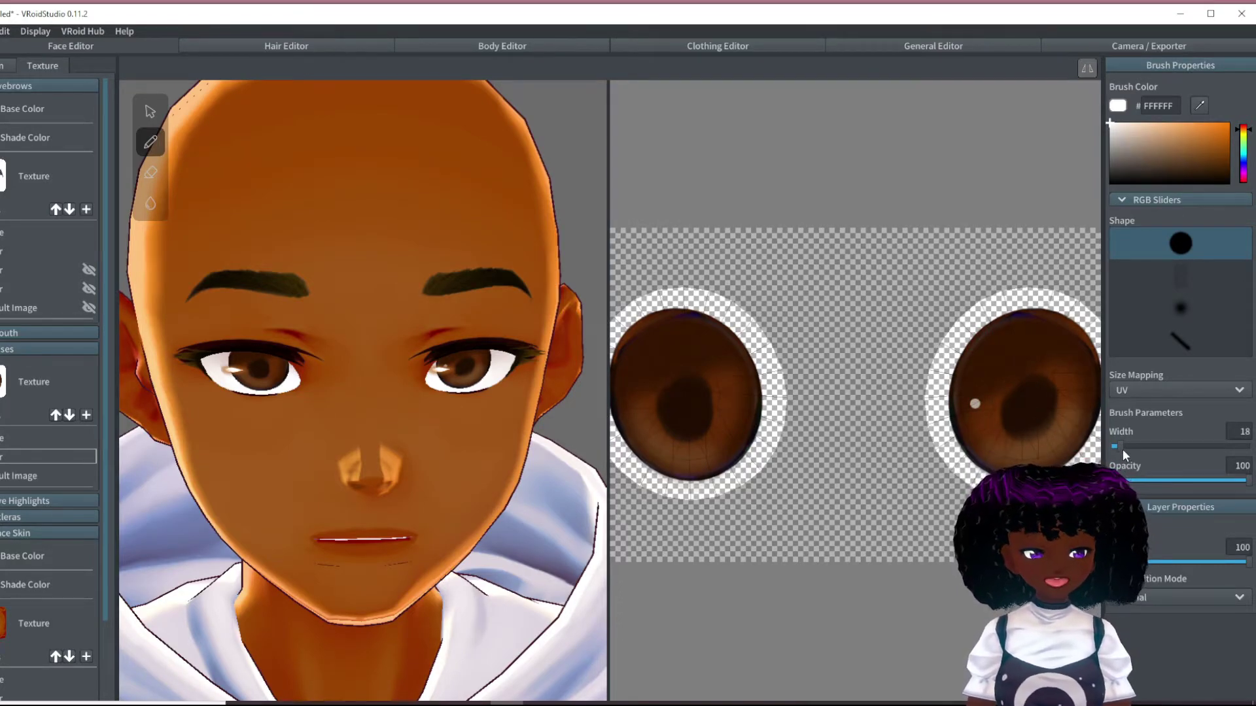
pyautogui.moveTo(1123, 449); pyautogui.dragTo(1129, 446)
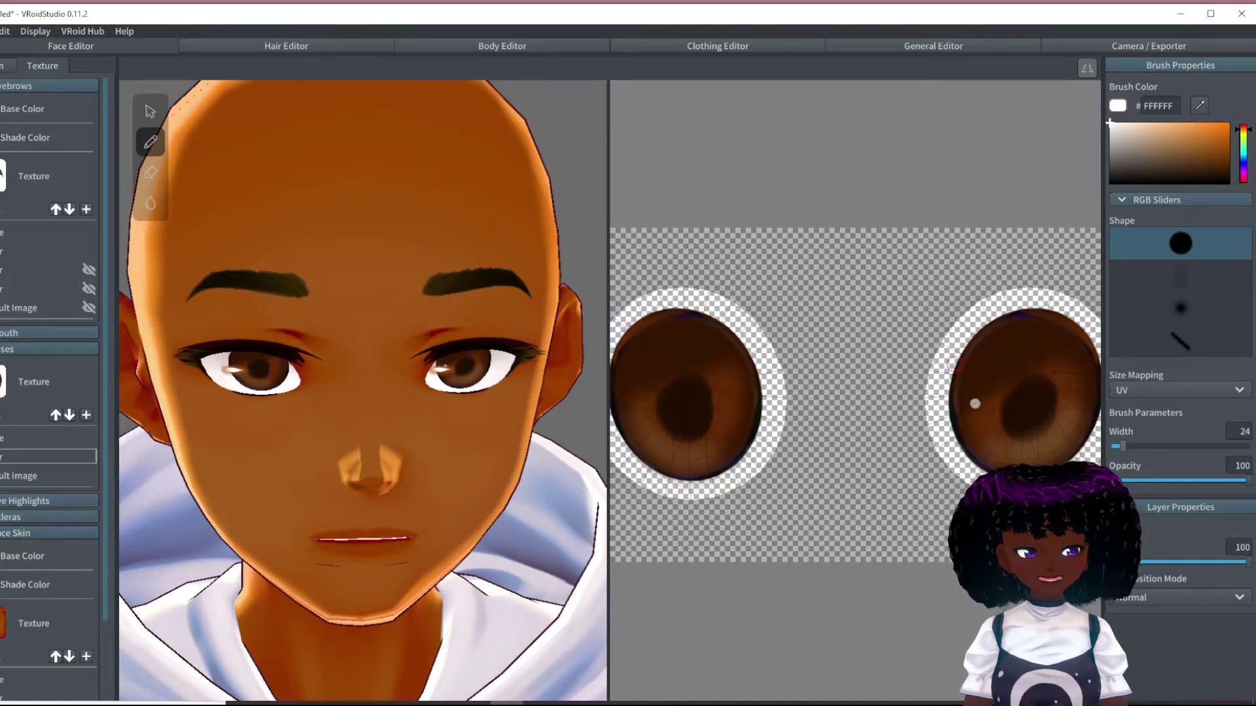
pyautogui.click(989, 387)
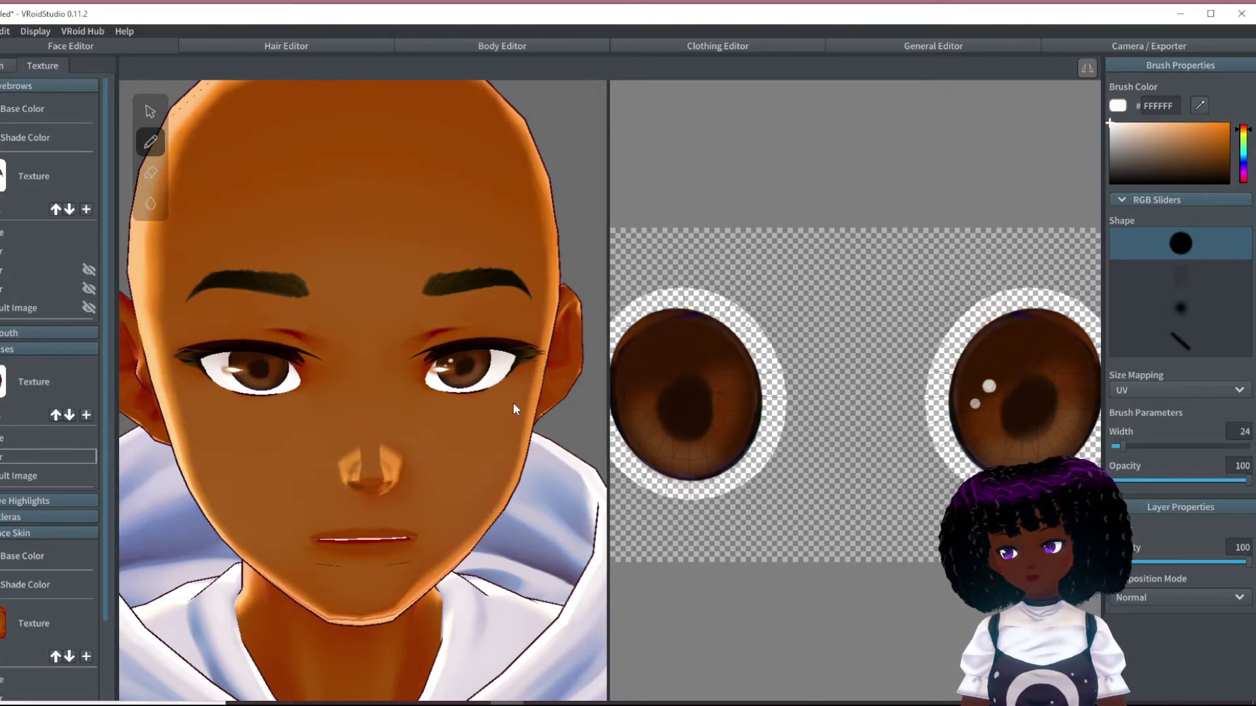
pyautogui.moveTo(513, 403); pyautogui.dragTo(513, 395, button='right')
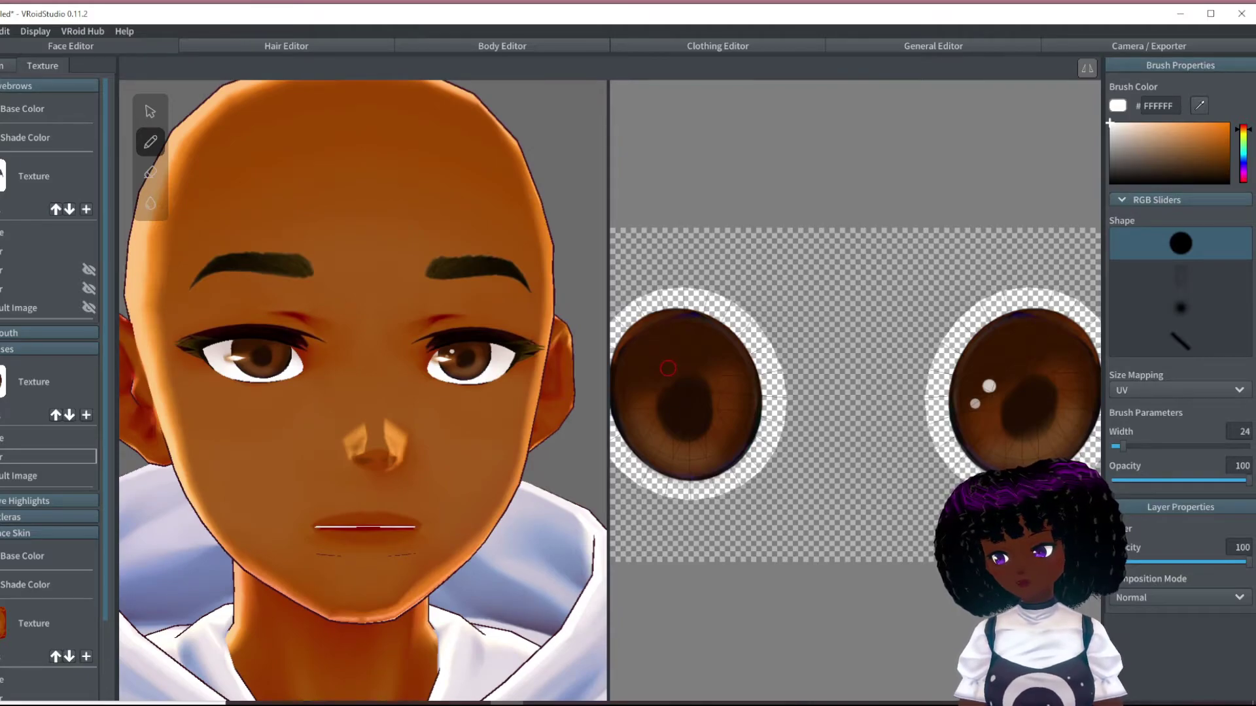
# Step: Paint a faint width 40 highlight dot and a smaller white width 20 dot beside it on the character's right iris
pyautogui.moveTo(1122, 446); pyautogui.dragTo(1130, 449)
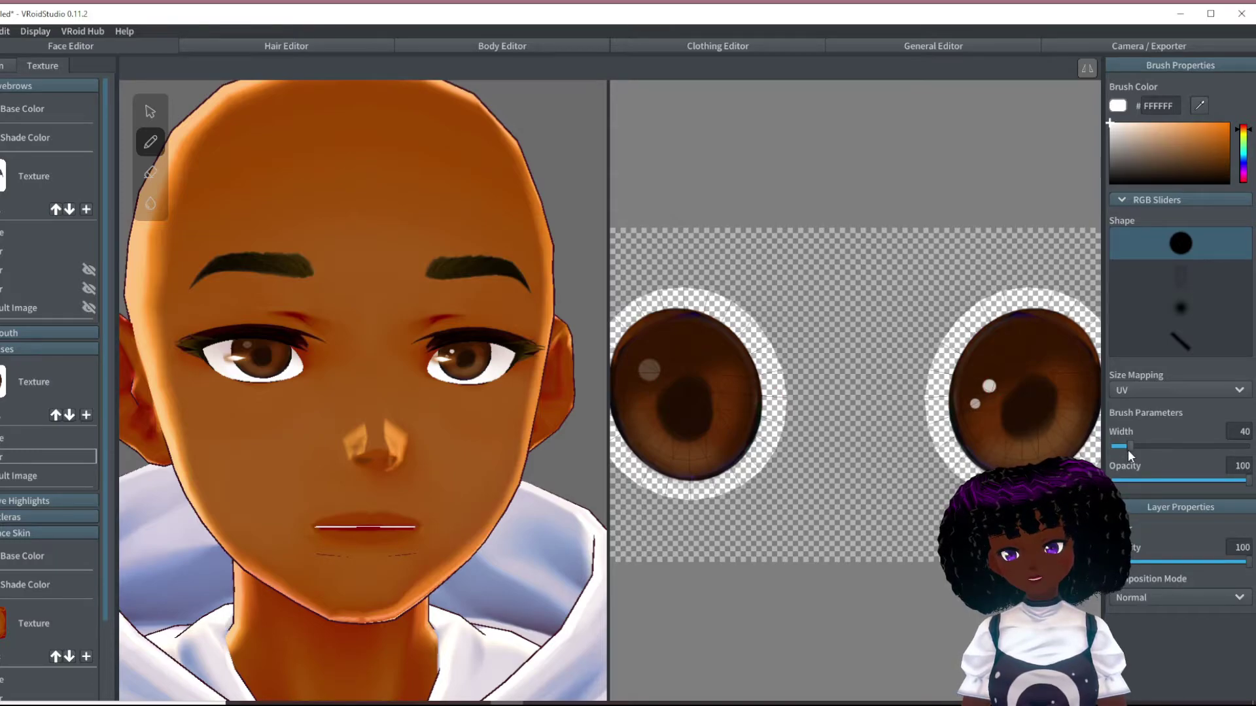
pyautogui.moveTo(1128, 449); pyautogui.dragTo(1125, 450)
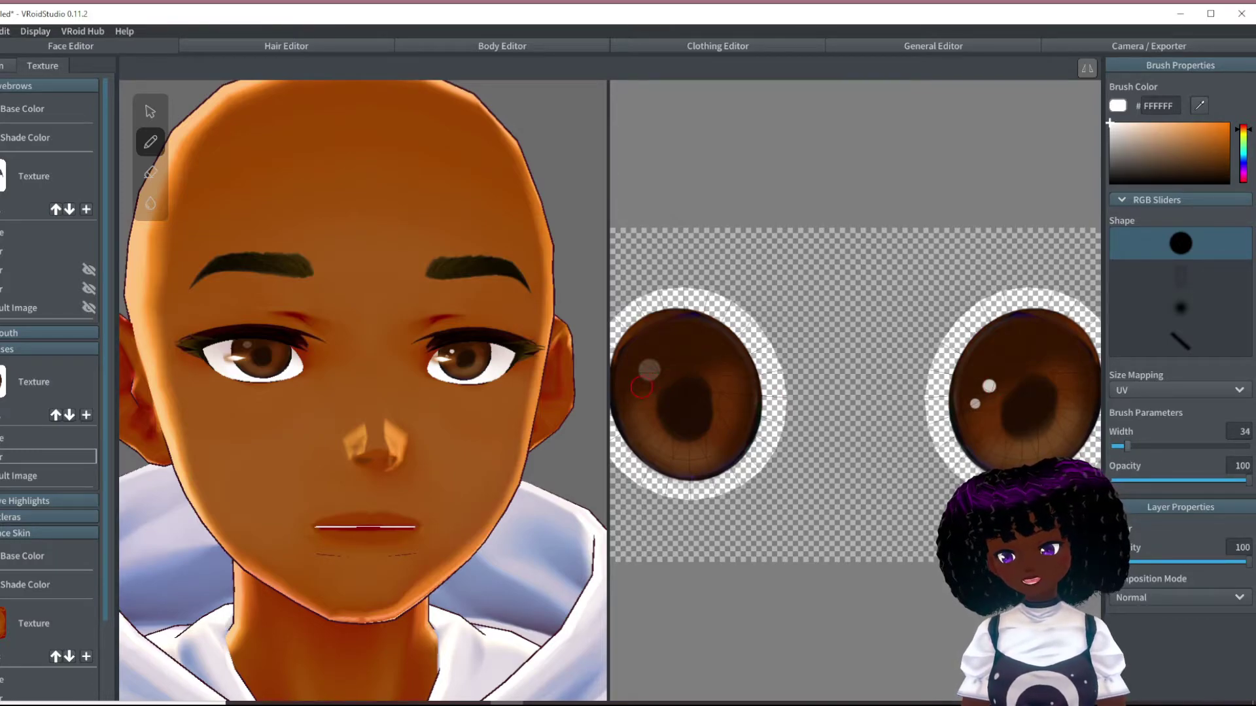
pyautogui.click(1122, 447)
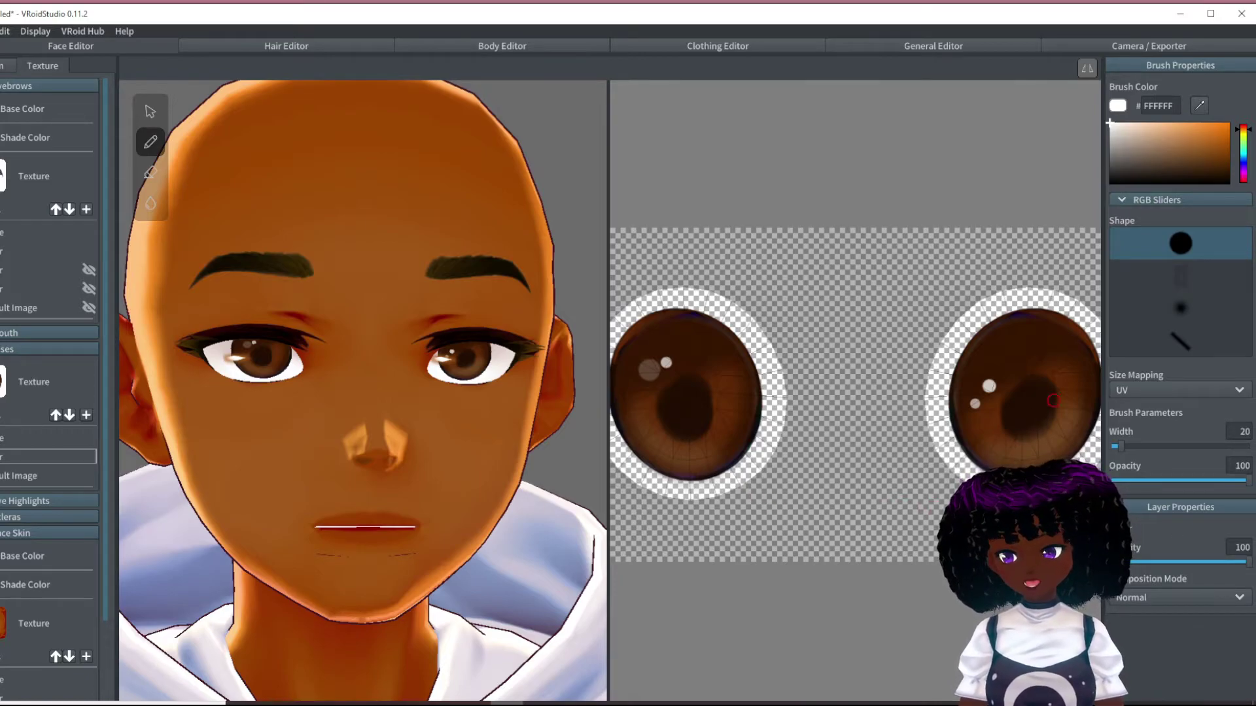
# Step: Set the white brush width to 11 and add a new layer to the iris texture
pyautogui.moveTo(1119, 446); pyautogui.dragTo(1114, 448)
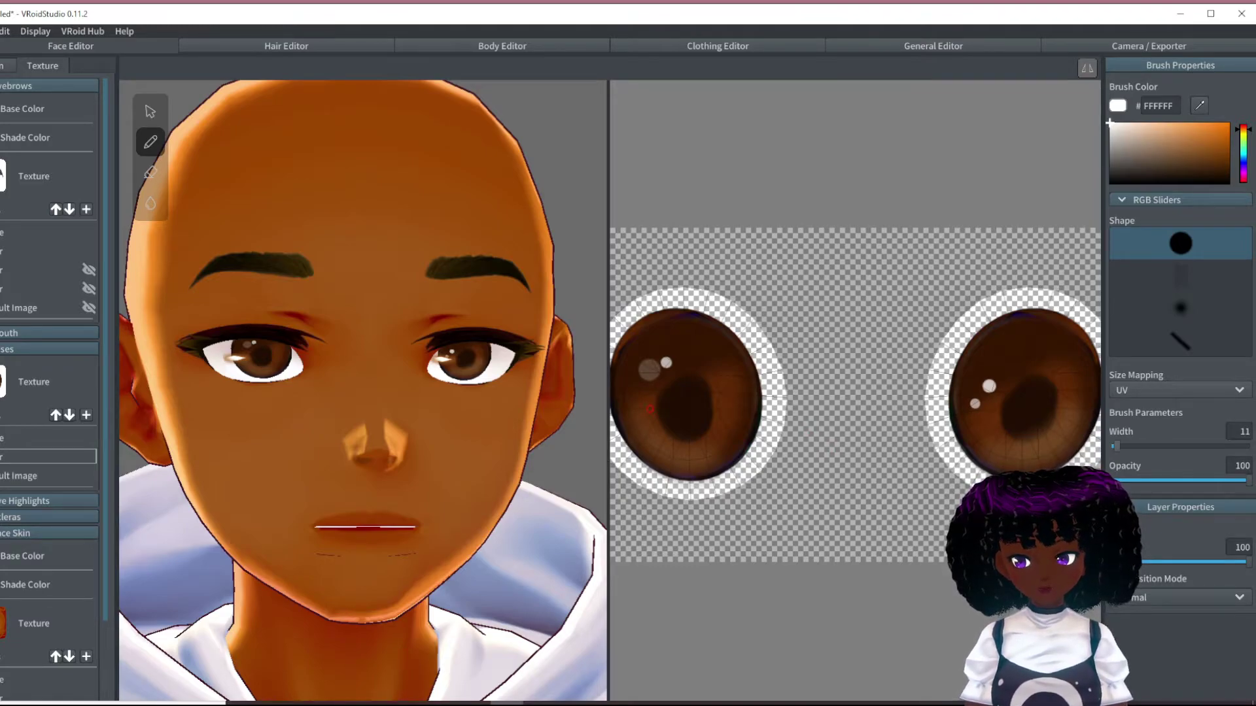
pyautogui.click(86, 415)
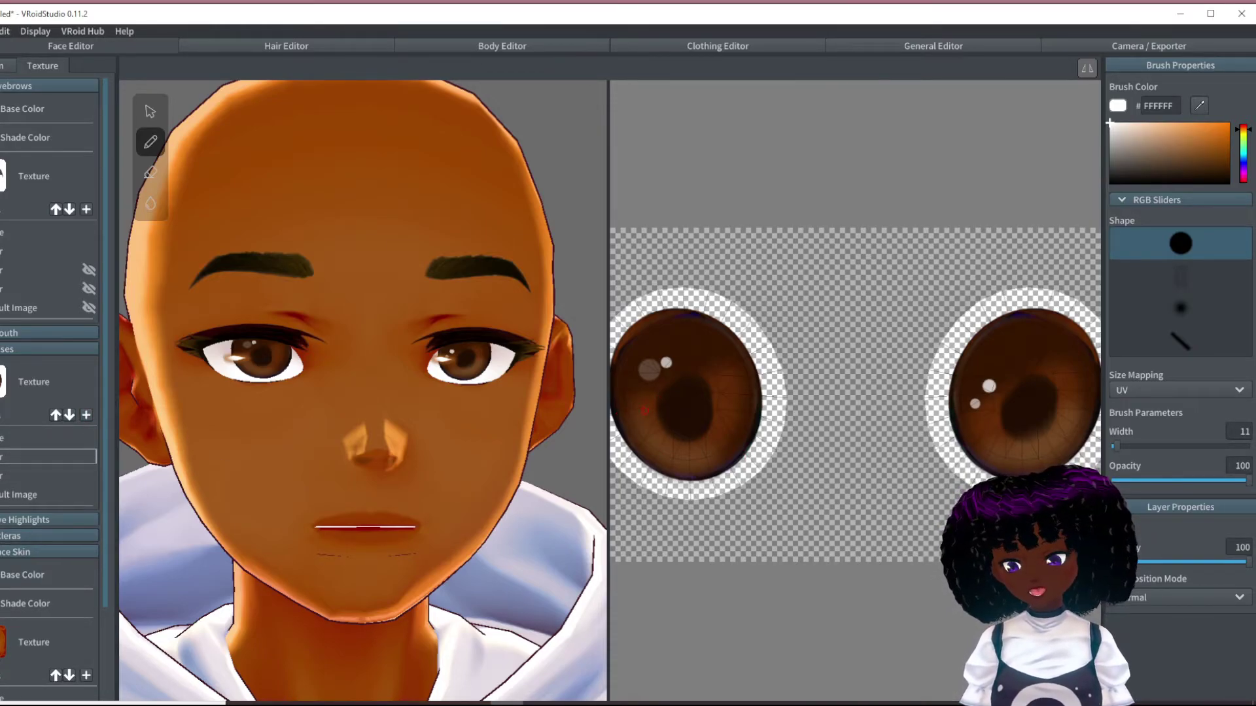
pyautogui.moveTo(648, 409); pyautogui.dragTo(623, 427)
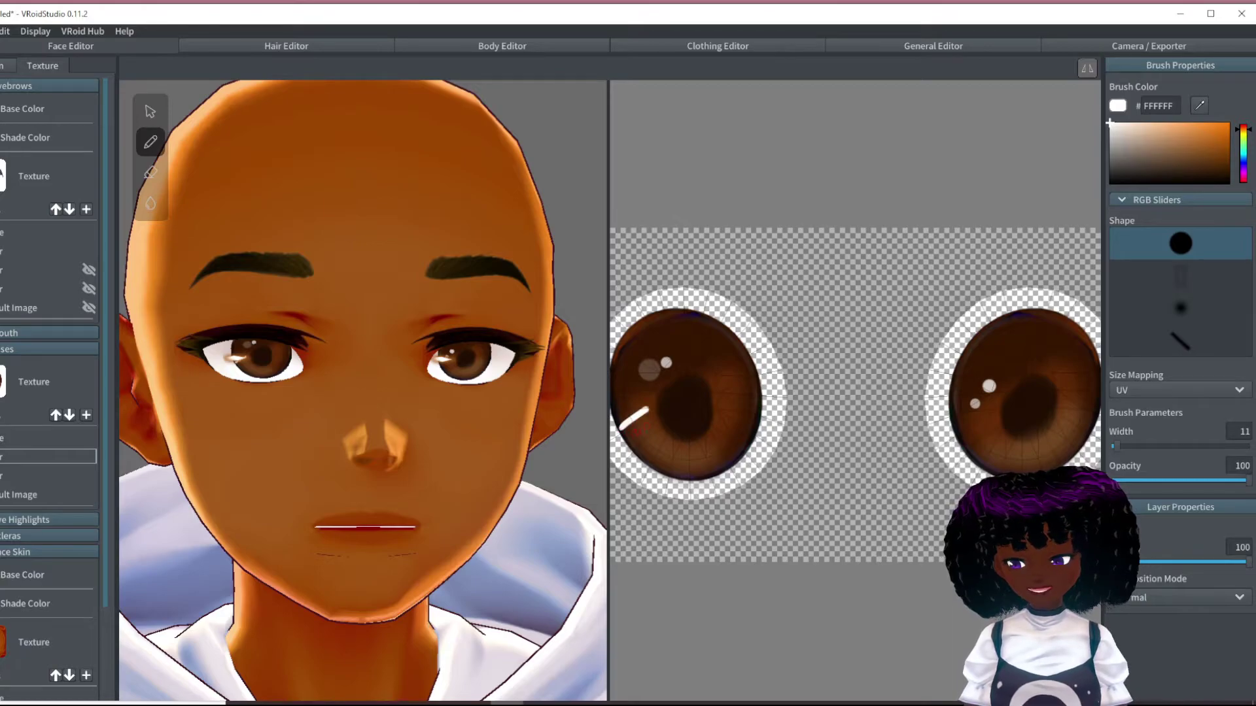
pyautogui.hotkey('ctrl', 'z')
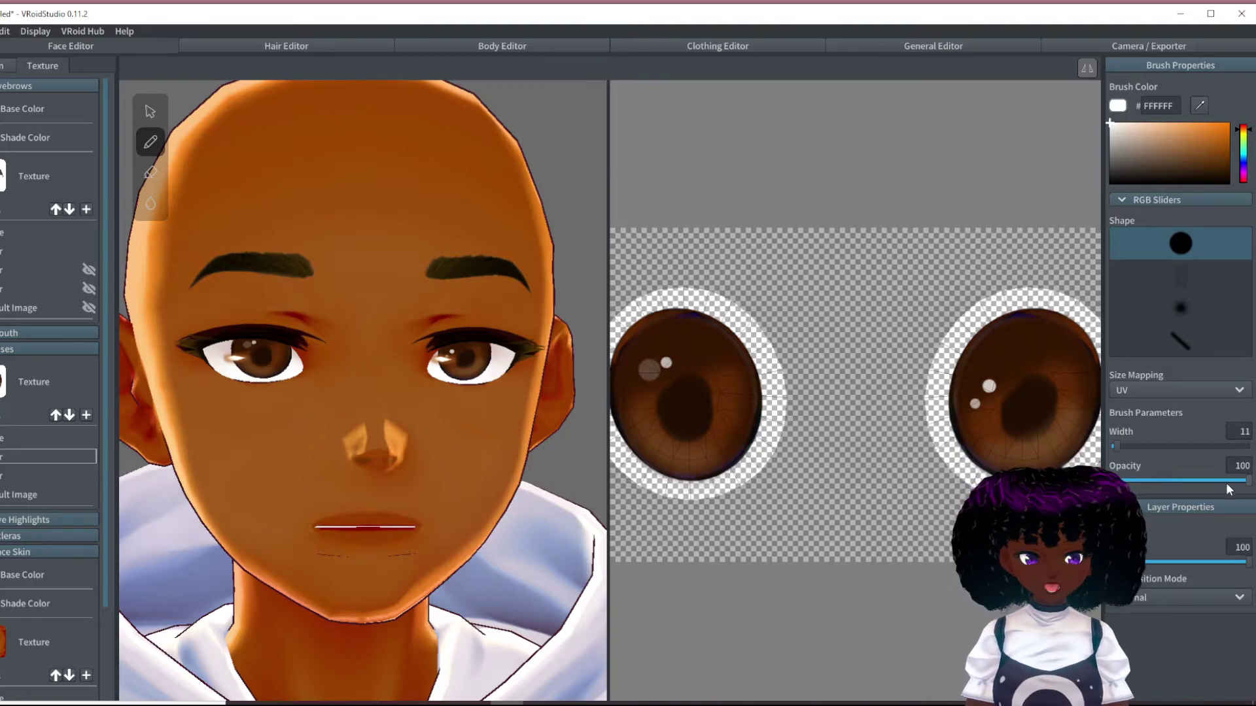
pyautogui.click(1155, 480)
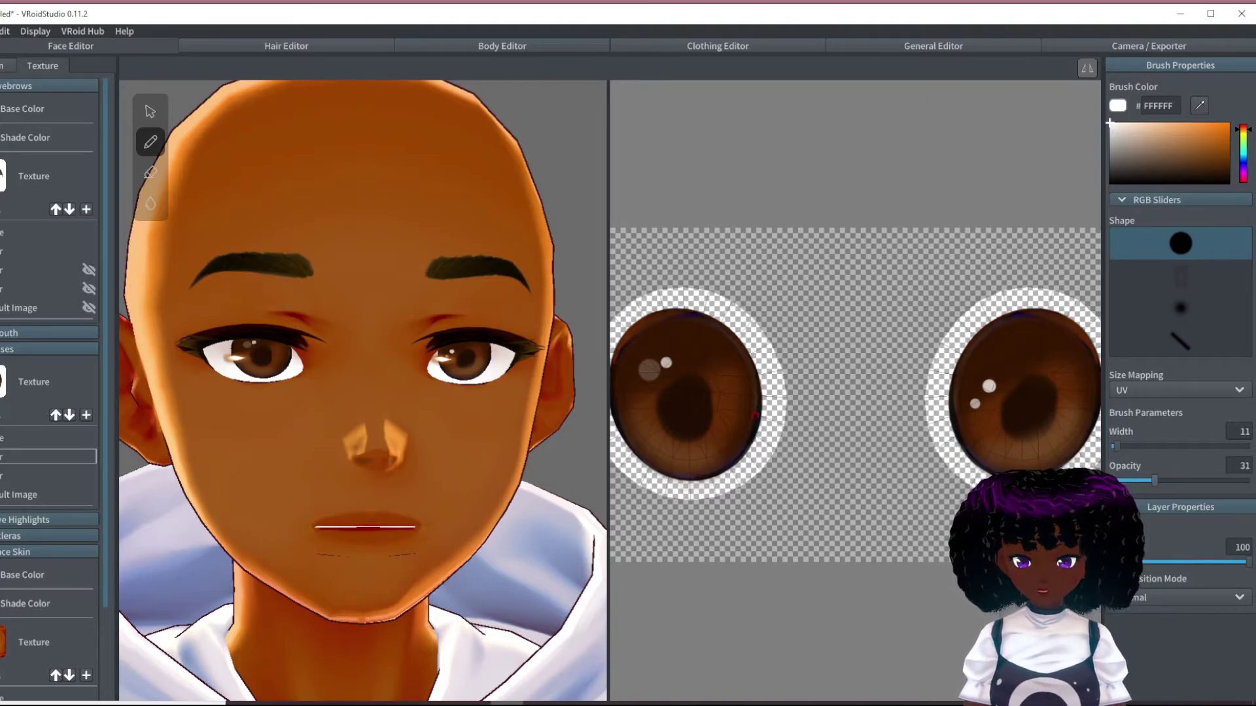
pyautogui.moveTo(654, 420)
pyautogui.mouseDown()
pyautogui.moveTo(644, 429)
pyautogui.moveTo(667, 444)
pyautogui.mouseUp()
pyautogui.hotkey('ctrl', 'z')
# Step: Set the brush opacity to 14 and paint short white radial streaks around the lower half of both irises
pyautogui.click(1132, 480)
pyautogui.moveTo(682, 444); pyautogui.dragTo(724, 439)
pyautogui.moveTo(995, 437)
pyautogui.mouseDown()
pyautogui.moveTo(985, 446)
pyautogui.moveTo(1031, 454)
pyautogui.mouseUp()
pyautogui.moveTo(1047, 446)
pyautogui.mouseDown()
pyautogui.moveTo(1057, 450)
pyautogui.moveTo(1080, 403)
pyautogui.mouseUp()
pyautogui.click(1065, 416)
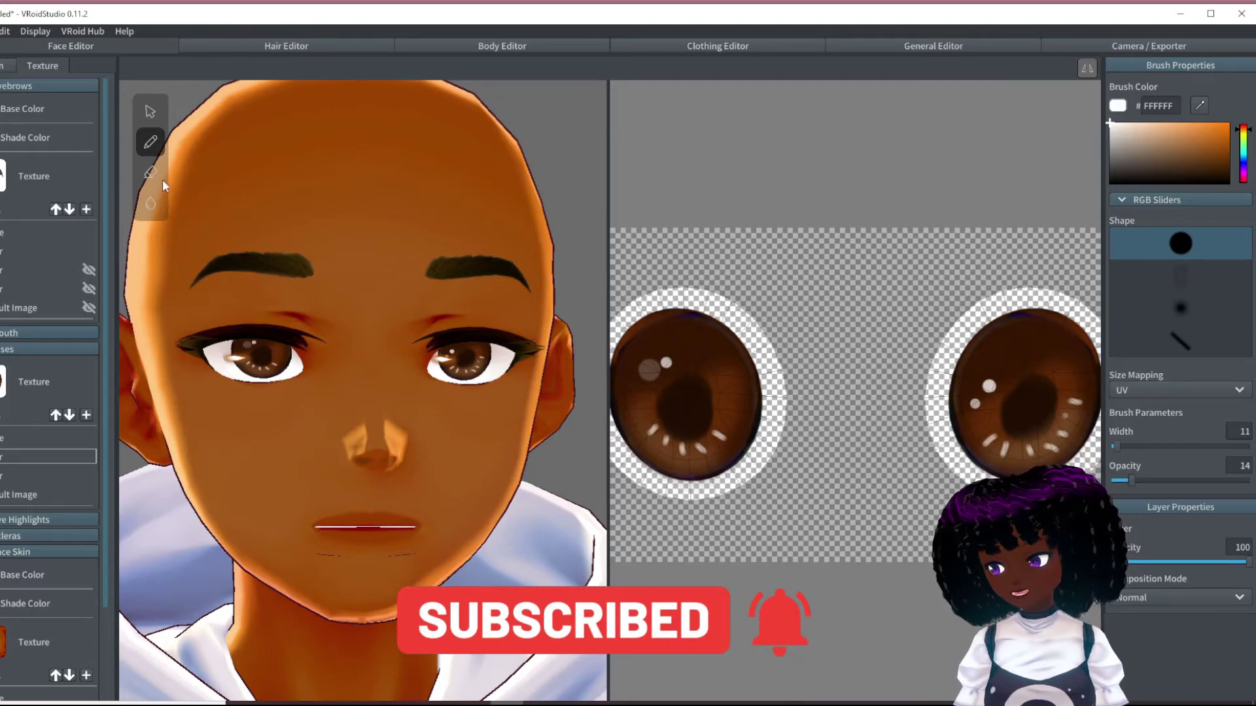
# Step: Soften the white streaks on both irises with the Blur tool at opacity 100 and width 23, and check the face
pyautogui.click(150, 203)
pyautogui.moveTo(1132, 480); pyautogui.dragTo(1202, 481)
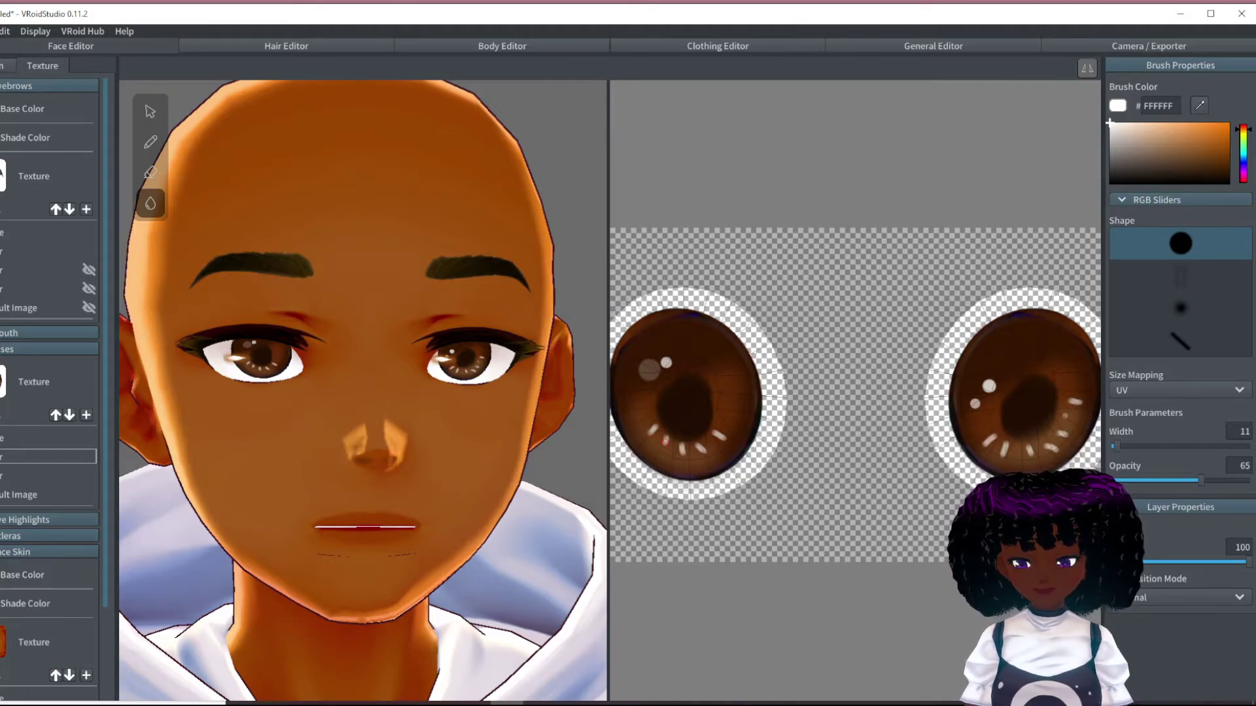
pyautogui.moveTo(1201, 481); pyautogui.dragTo(1249, 481)
pyautogui.moveTo(1117, 446); pyautogui.dragTo(1124, 445)
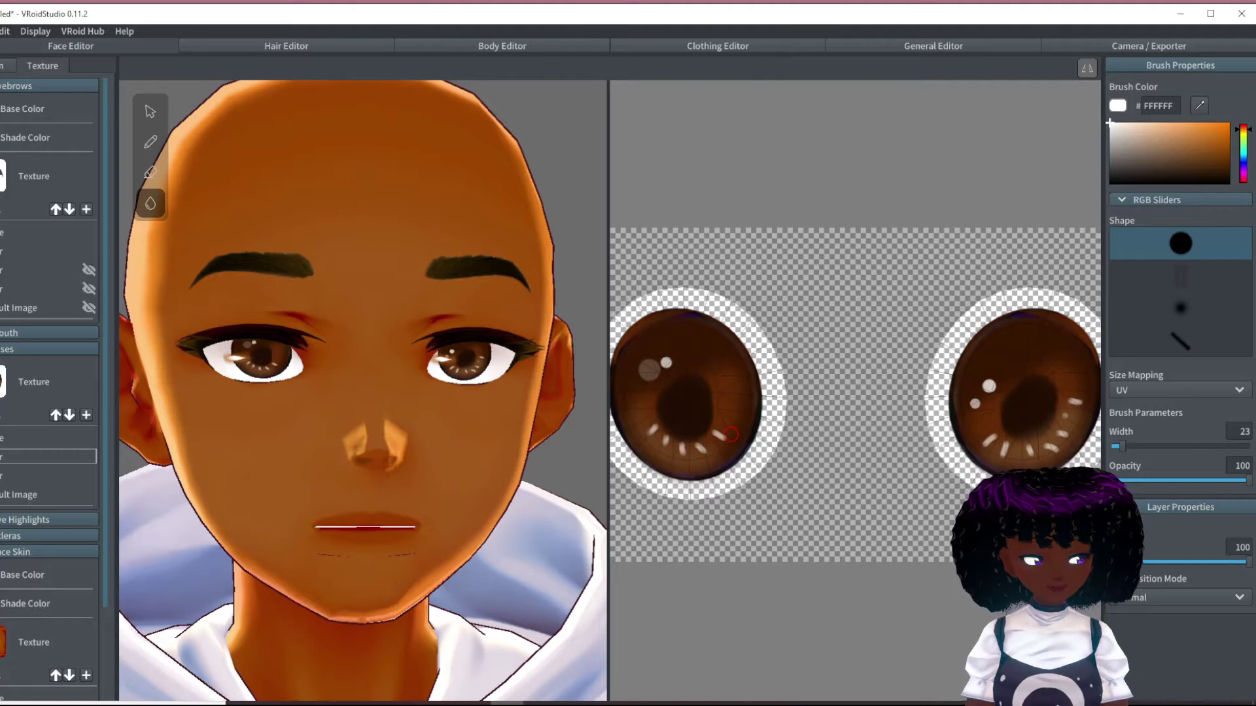
pyautogui.scroll(-5, 566, 461)
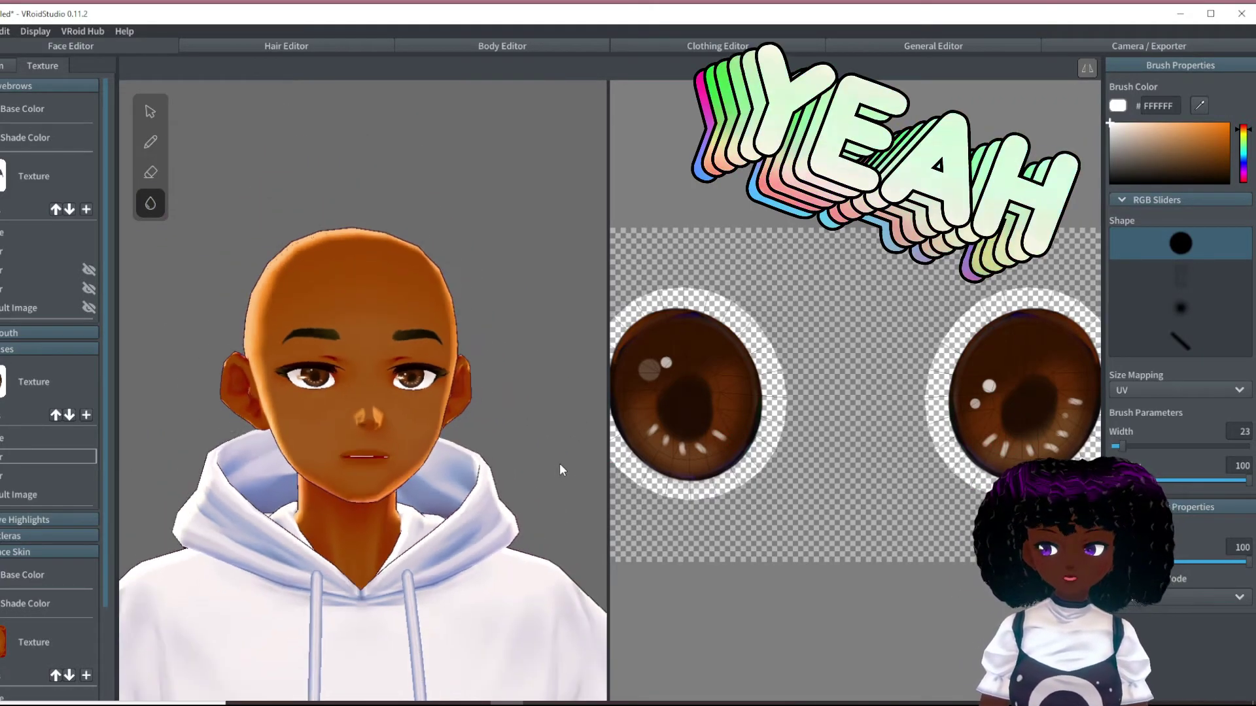
pyautogui.moveTo(560, 463); pyautogui.dragTo(477, 427, button='right')
pyautogui.scroll(4, 492, 441)
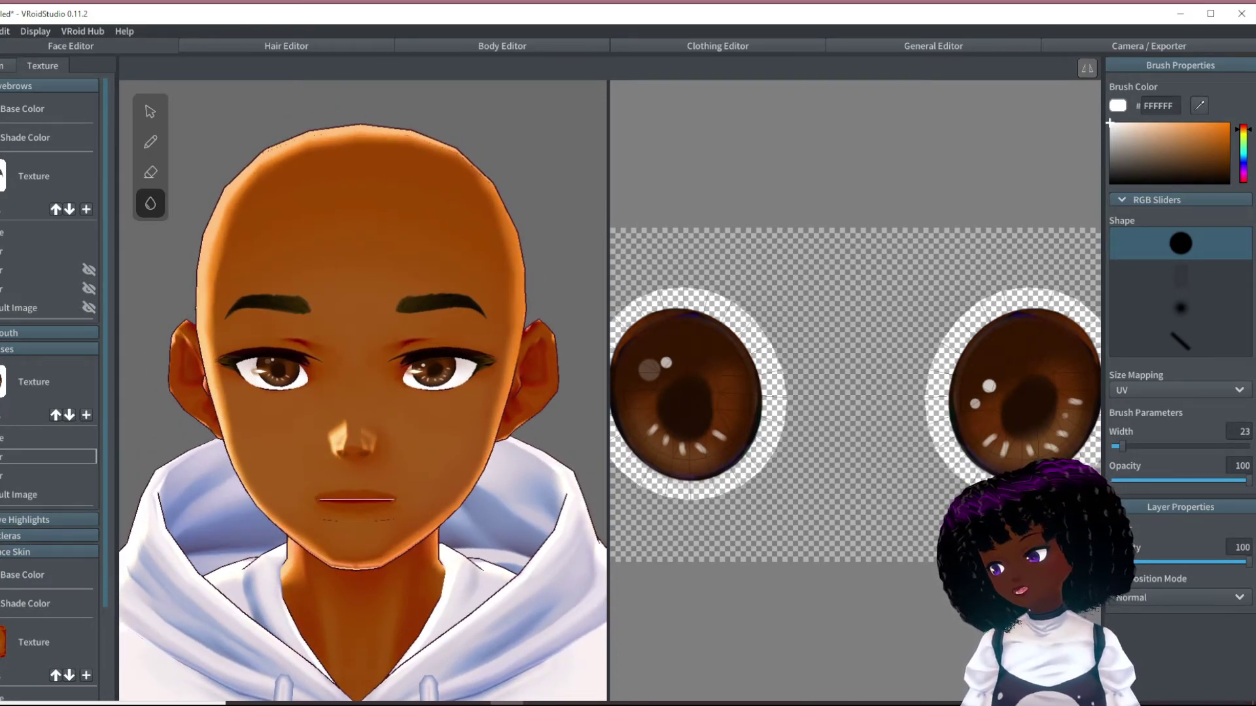
# Step: Hide the default image layer of the Eye Highlights and check the eyes on the face from several distances and angles
pyautogui.click(13, 519)
pyautogui.click(11, 647)
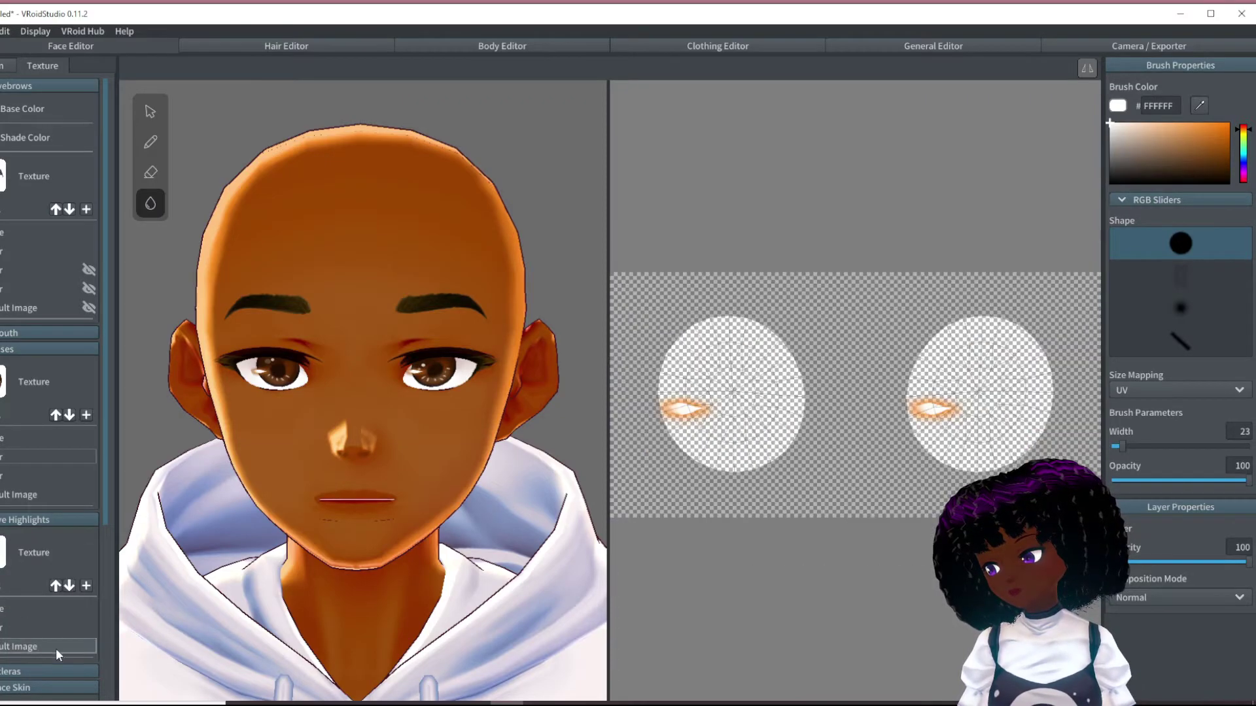
pyautogui.rightClick(63, 650)
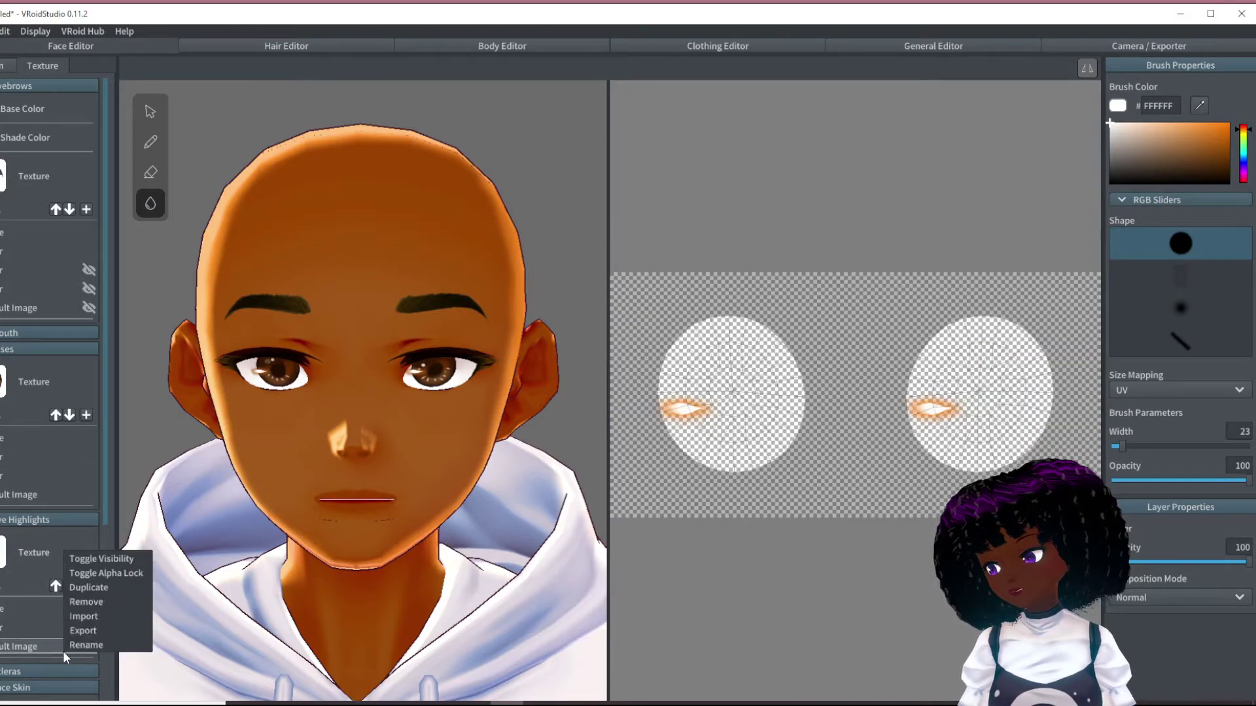
pyautogui.click(103, 559)
pyautogui.scroll(5, 343, 394)
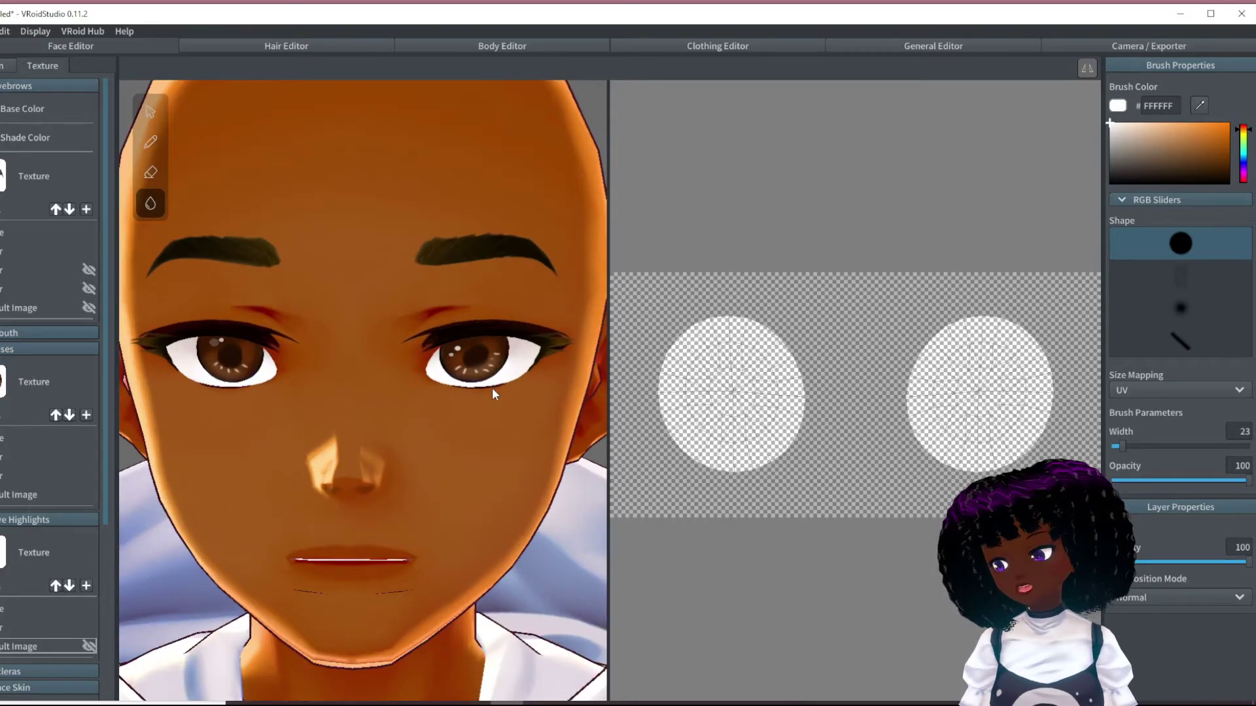
pyautogui.scroll(-6, 468, 421)
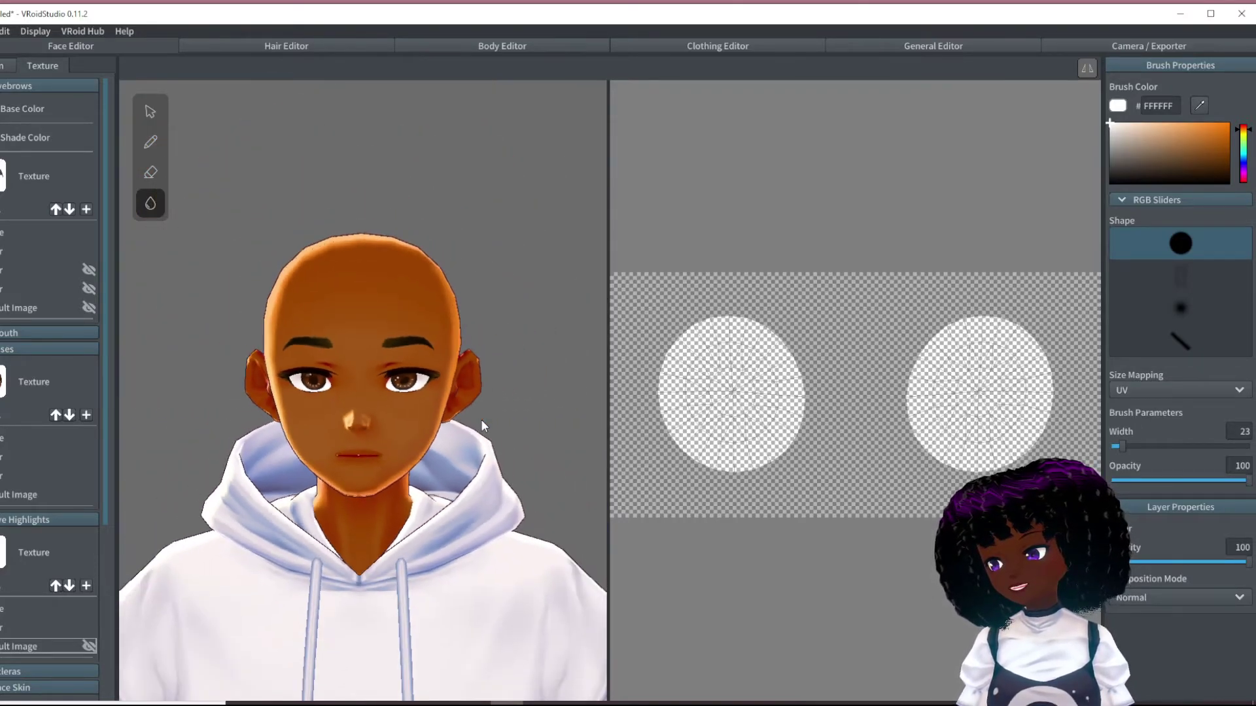
pyautogui.moveTo(417, 408); pyautogui.dragTo(431, 402, button='right')
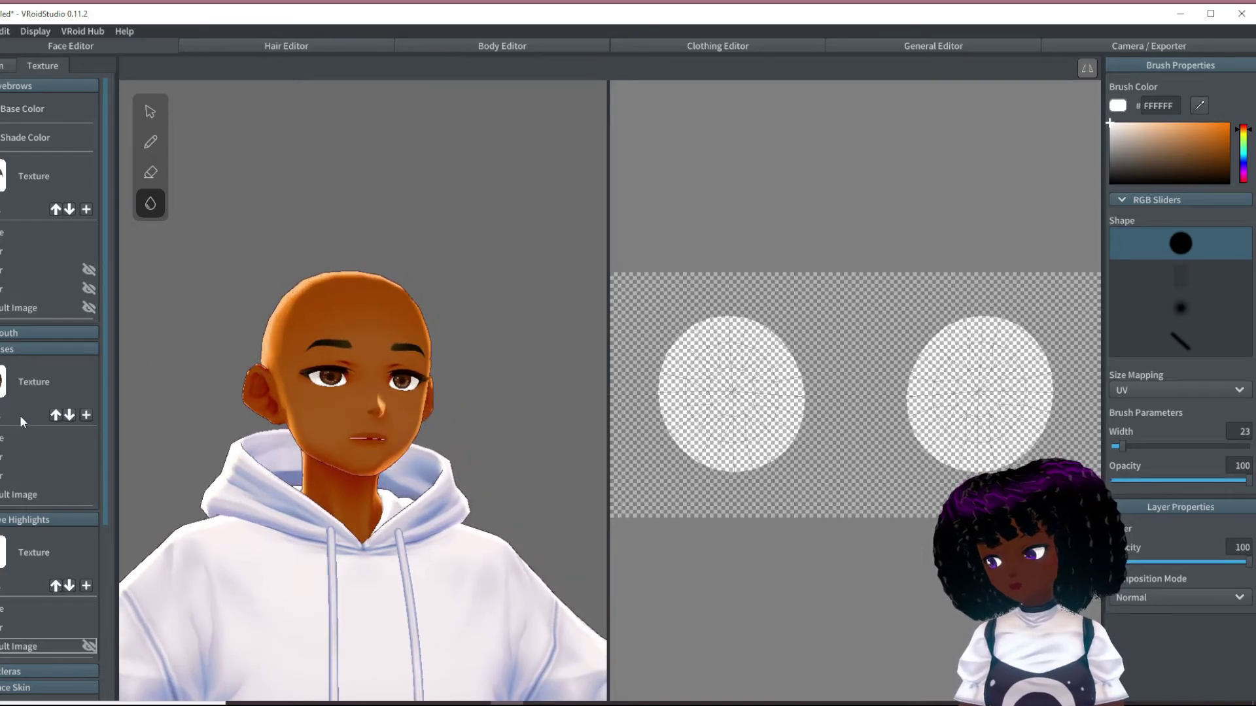
# Step: Add another iris layer and set up a hard round brush in dark brown 301A05 with width 216 and opacity 100
pyautogui.click(30, 457)
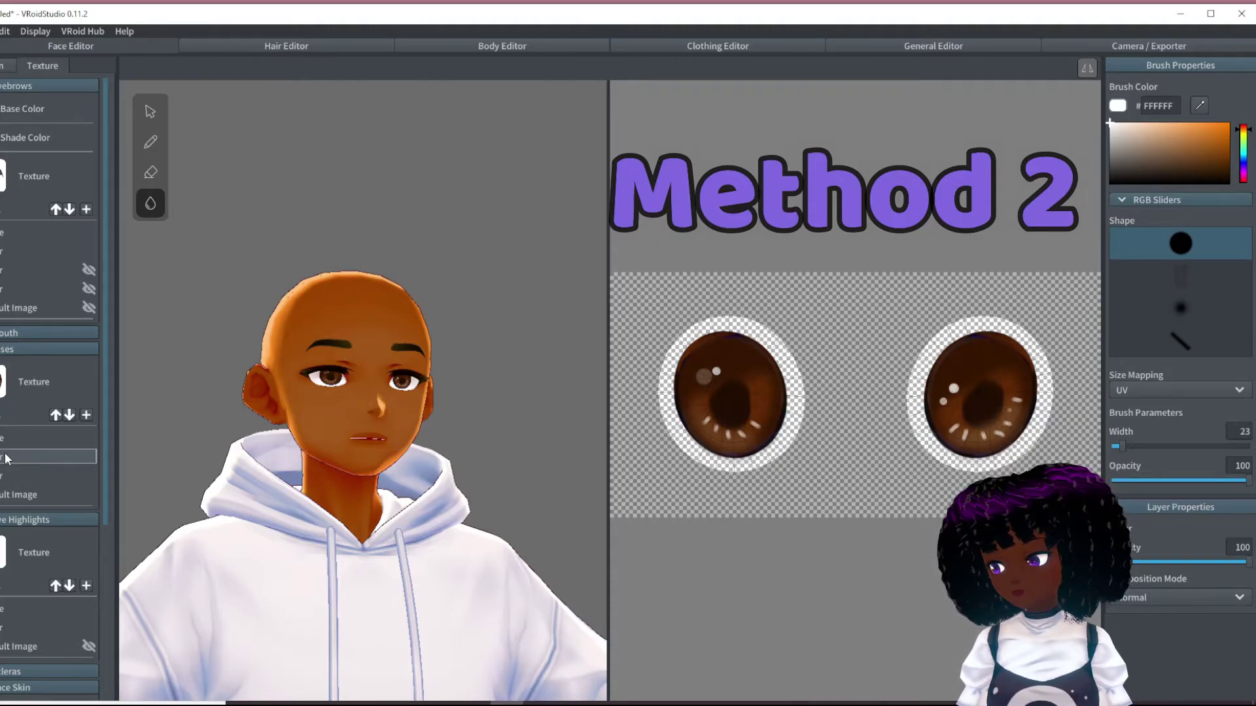
pyautogui.click(86, 416)
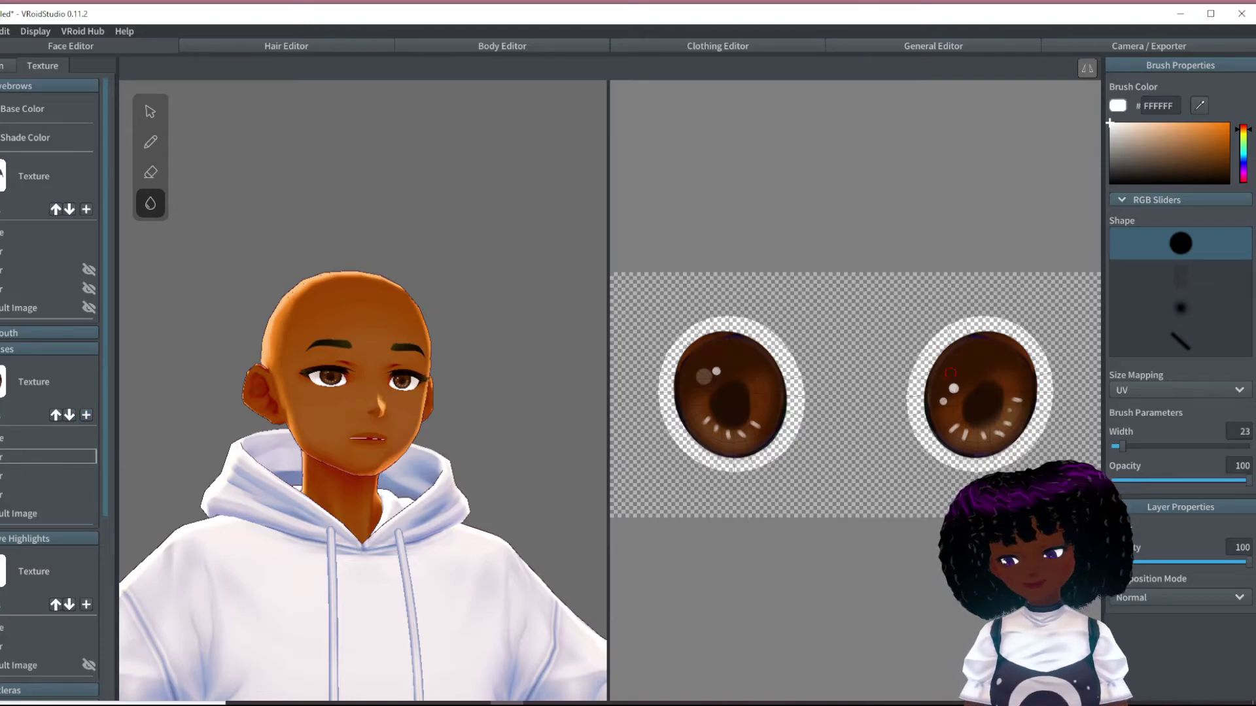
pyautogui.scroll(2, 660, 416)
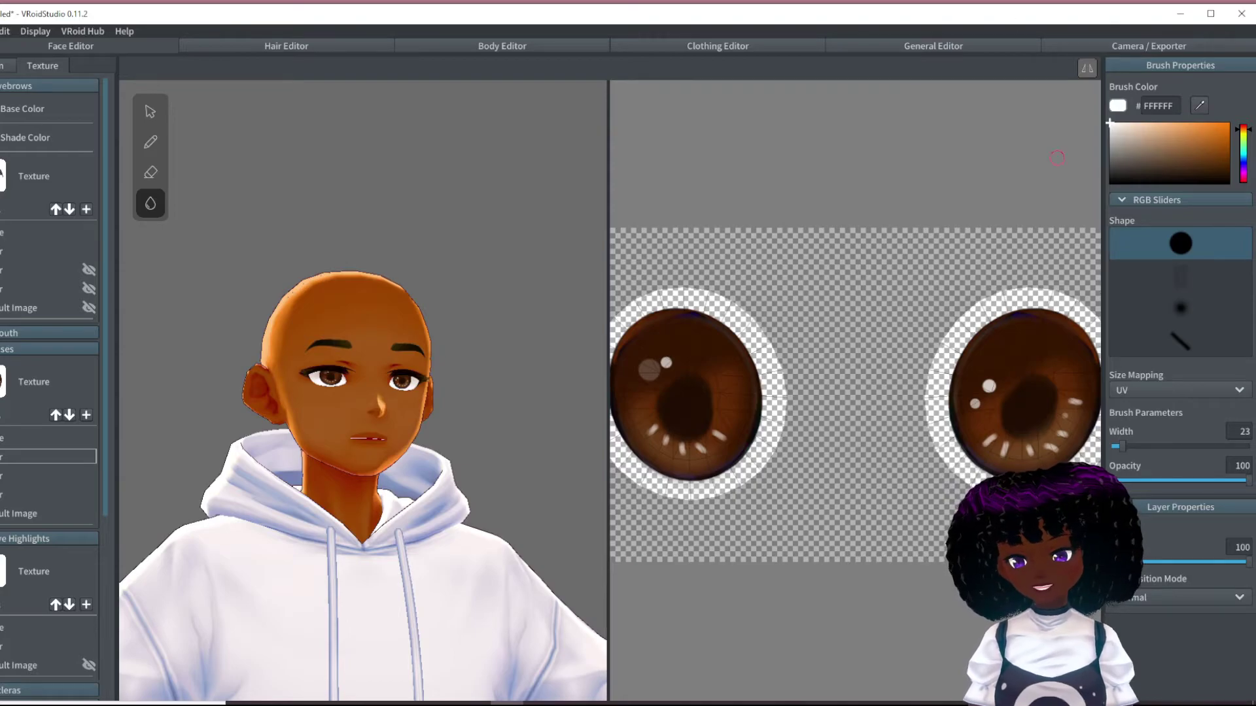
pyautogui.scroll(-2, 1054, 154)
pyautogui.click(1218, 171)
pyautogui.click(1220, 169)
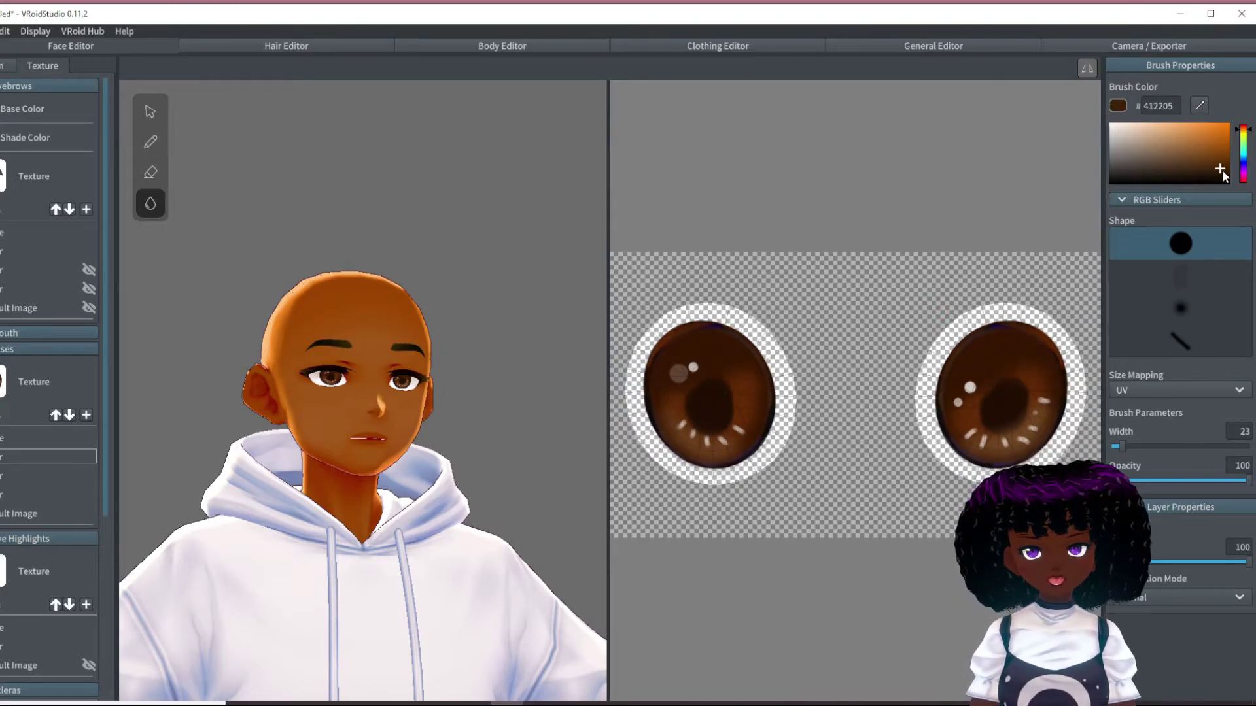
pyautogui.click(1218, 172)
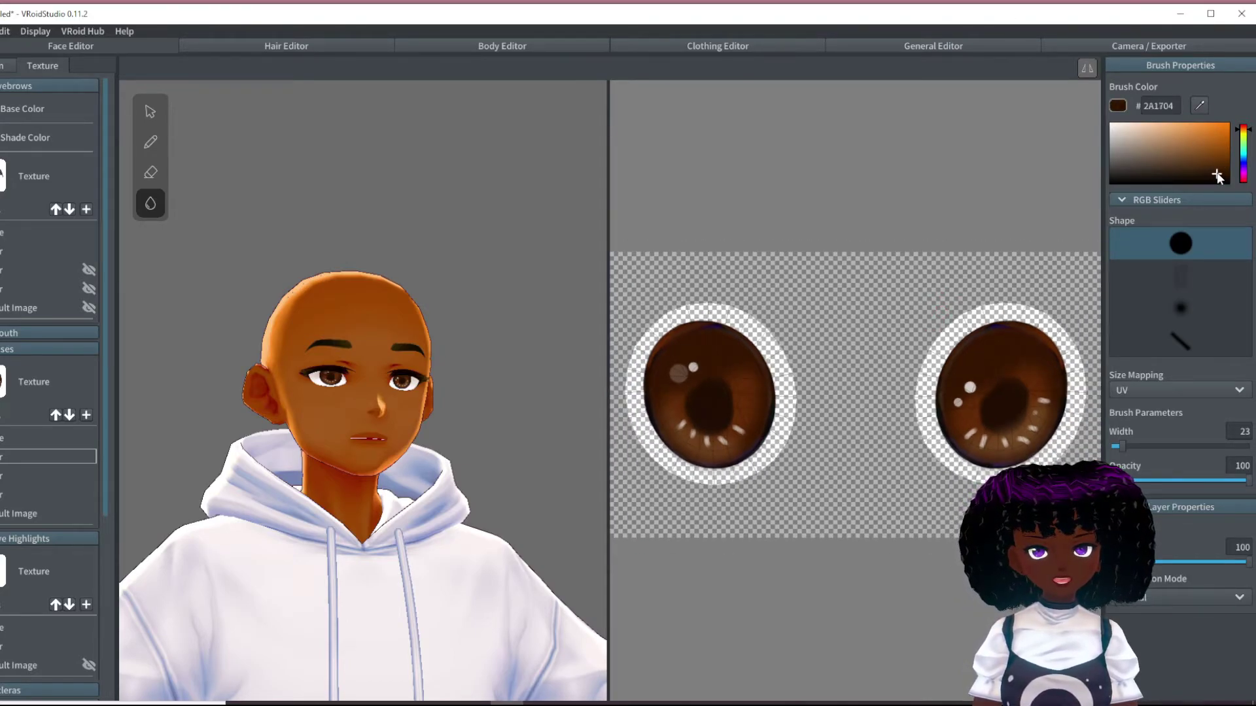
pyautogui.click(150, 142)
pyautogui.moveTo(1122, 447); pyautogui.dragTo(1211, 442)
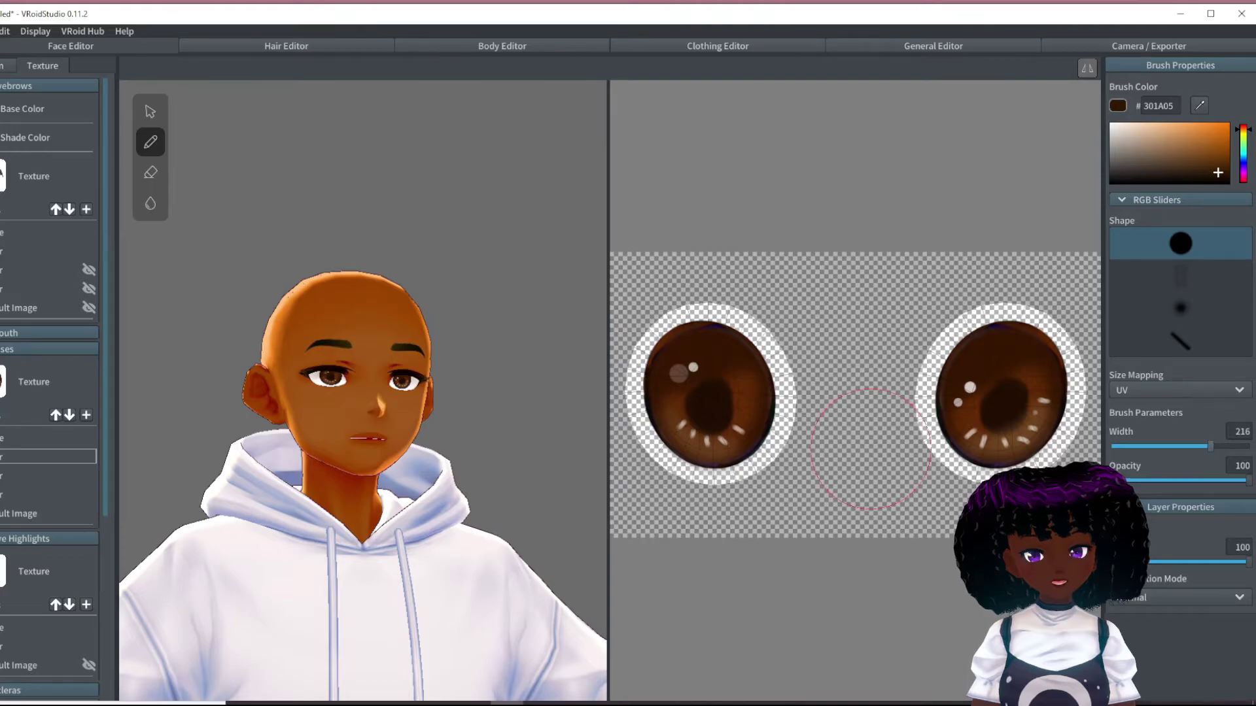
# Step: Cover both irises completely with the flat dark brown base colour
pyautogui.moveTo(681, 314)
pyautogui.mouseDown()
pyautogui.moveTo(707, 317)
pyautogui.moveTo(774, 393)
pyautogui.mouseUp()
pyautogui.scroll(3, 536, 474)
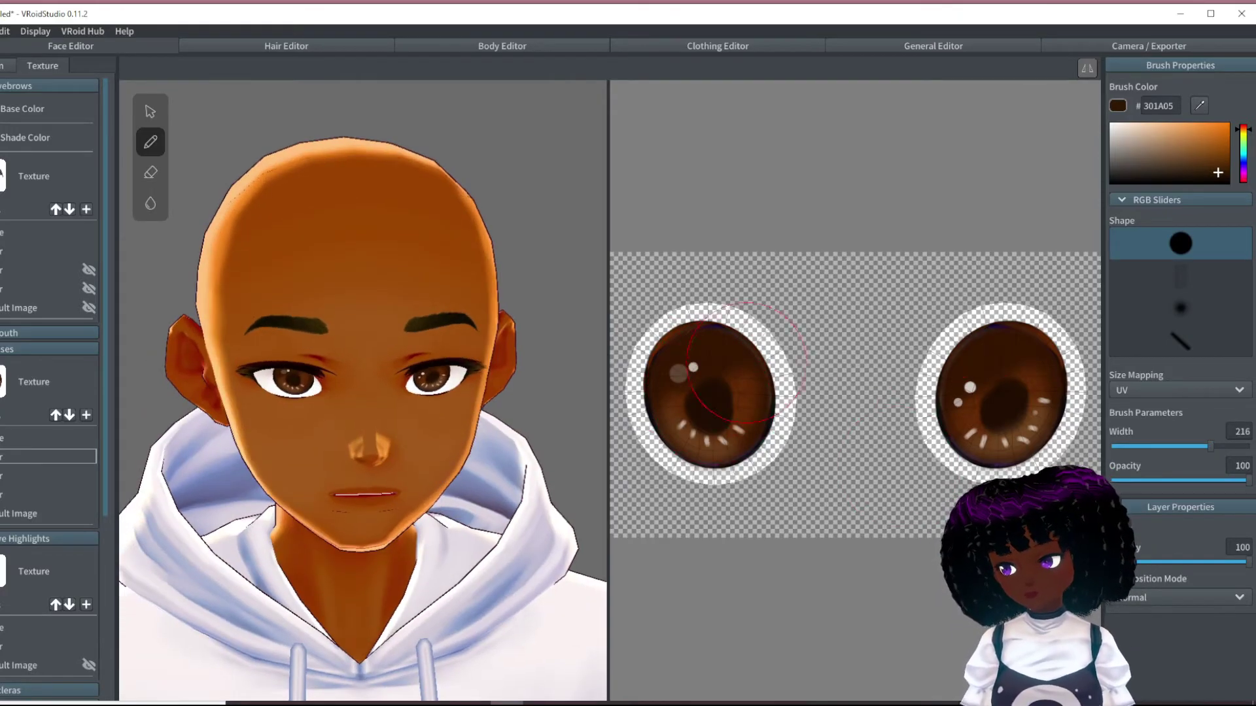
pyautogui.moveTo(971, 393); pyautogui.dragTo(998, 407)
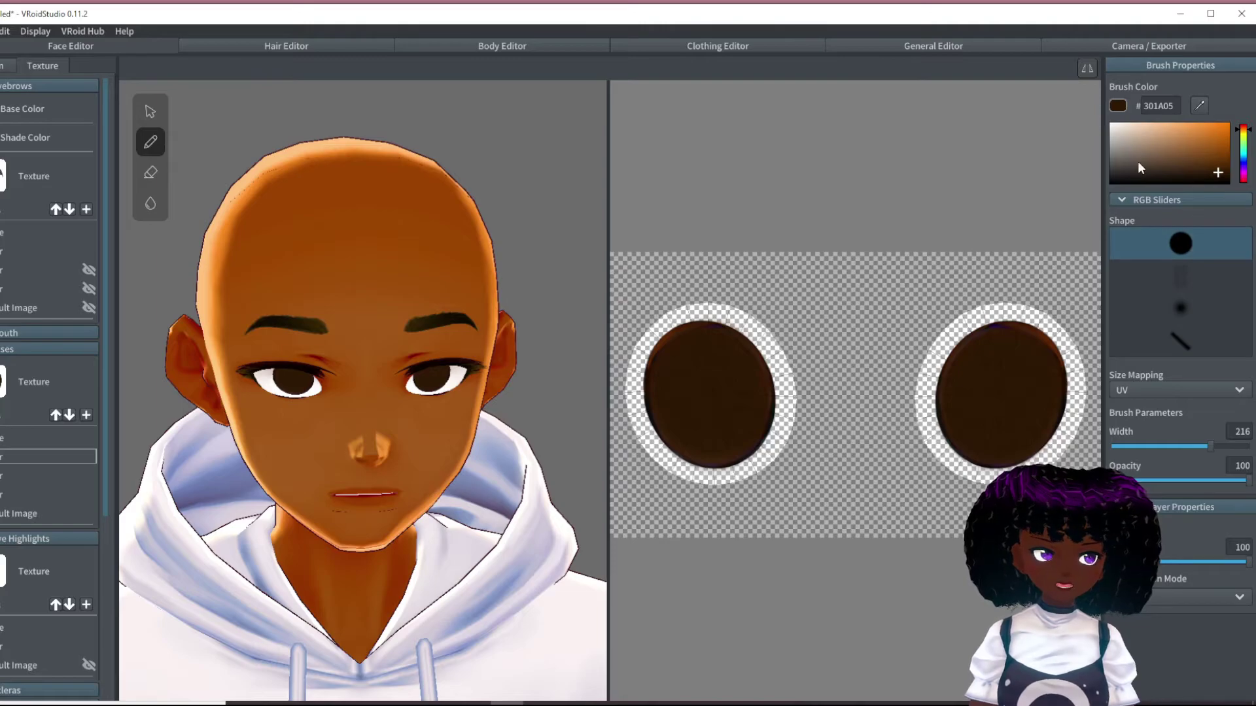
# Step: Paint a lighter brown 6B421B crescent along the lower half of both irises with a soft round brush of width 83
pyautogui.moveTo(1140, 153)
pyautogui.mouseDown()
pyautogui.moveTo(1180, 160)
pyautogui.moveTo(1197, 148)
pyautogui.moveTo(1199, 158)
pyautogui.mouseUp()
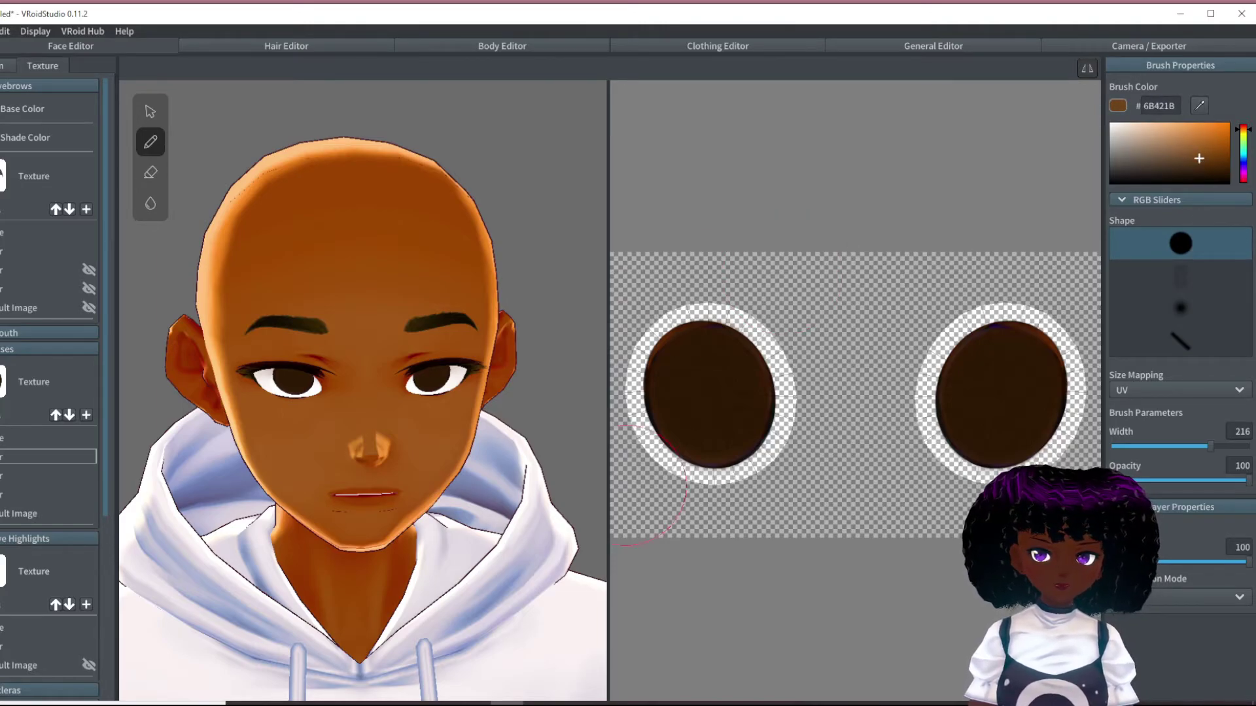
pyautogui.moveTo(1156, 445); pyautogui.dragTo(1150, 445)
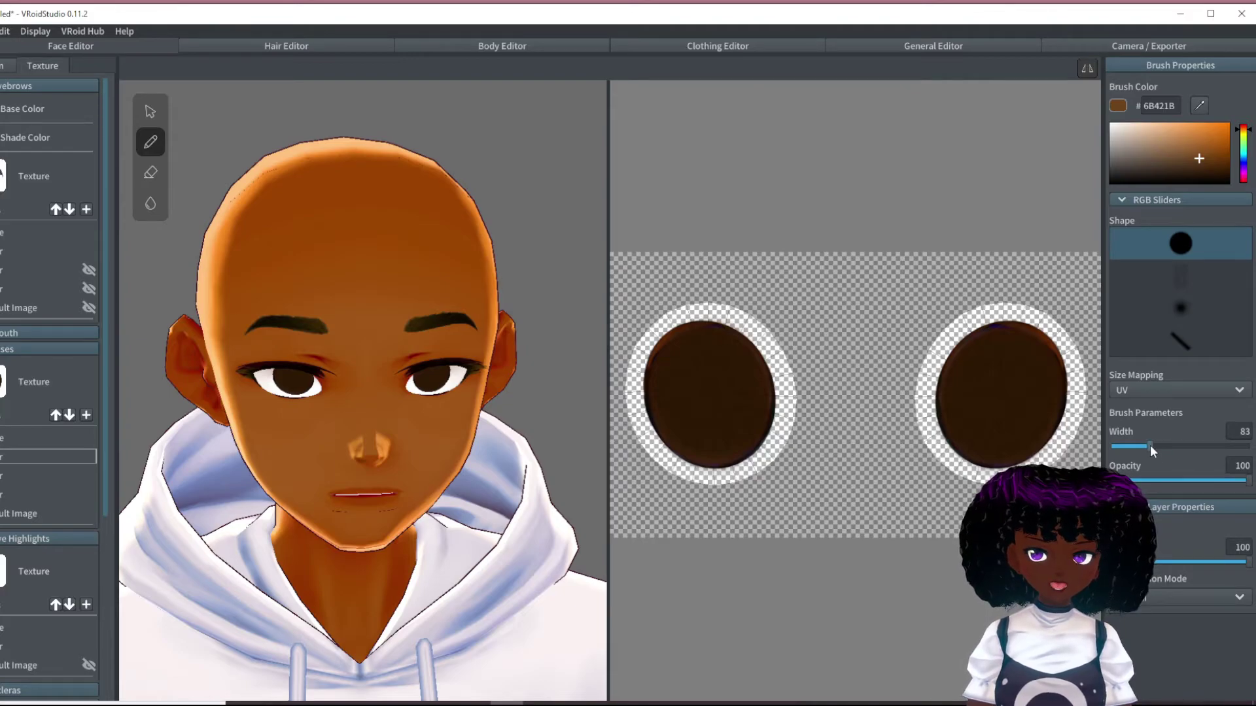
pyautogui.click(1181, 310)
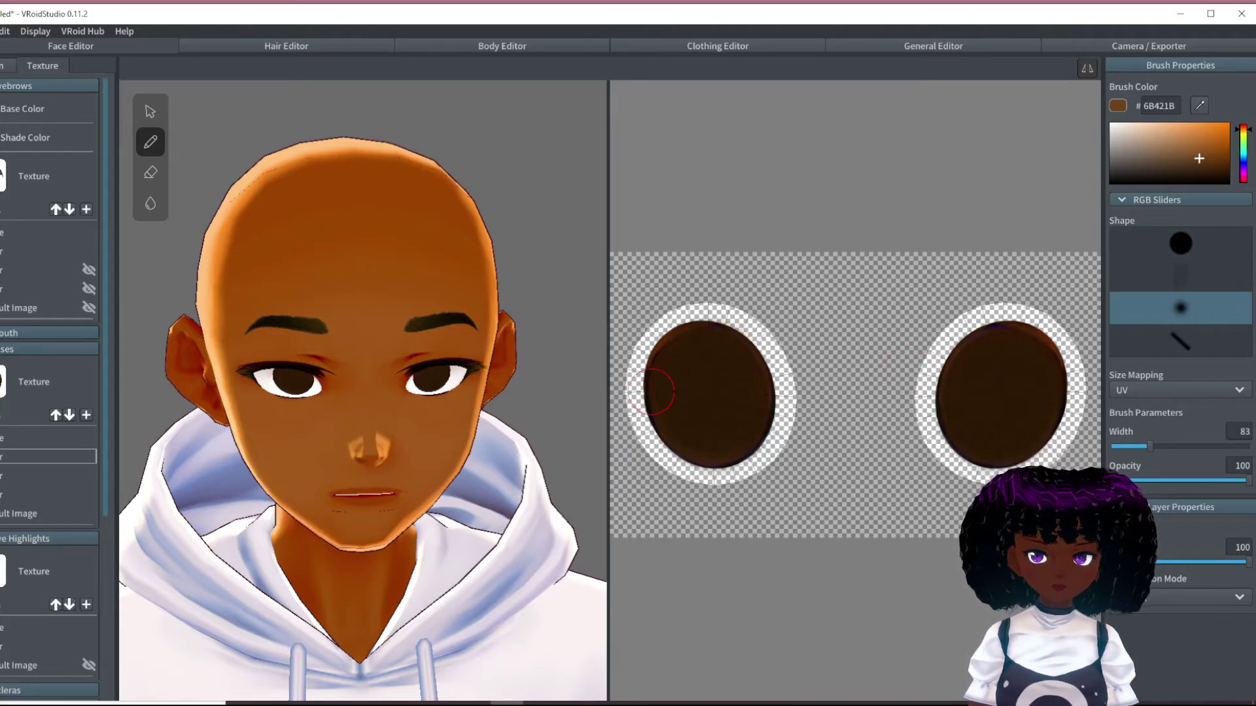
pyautogui.moveTo(667, 412)
pyautogui.mouseDown()
pyautogui.moveTo(759, 419)
pyautogui.moveTo(720, 451)
pyautogui.moveTo(674, 412)
pyautogui.mouseUp()
pyautogui.scroll(-3, 522, 480)
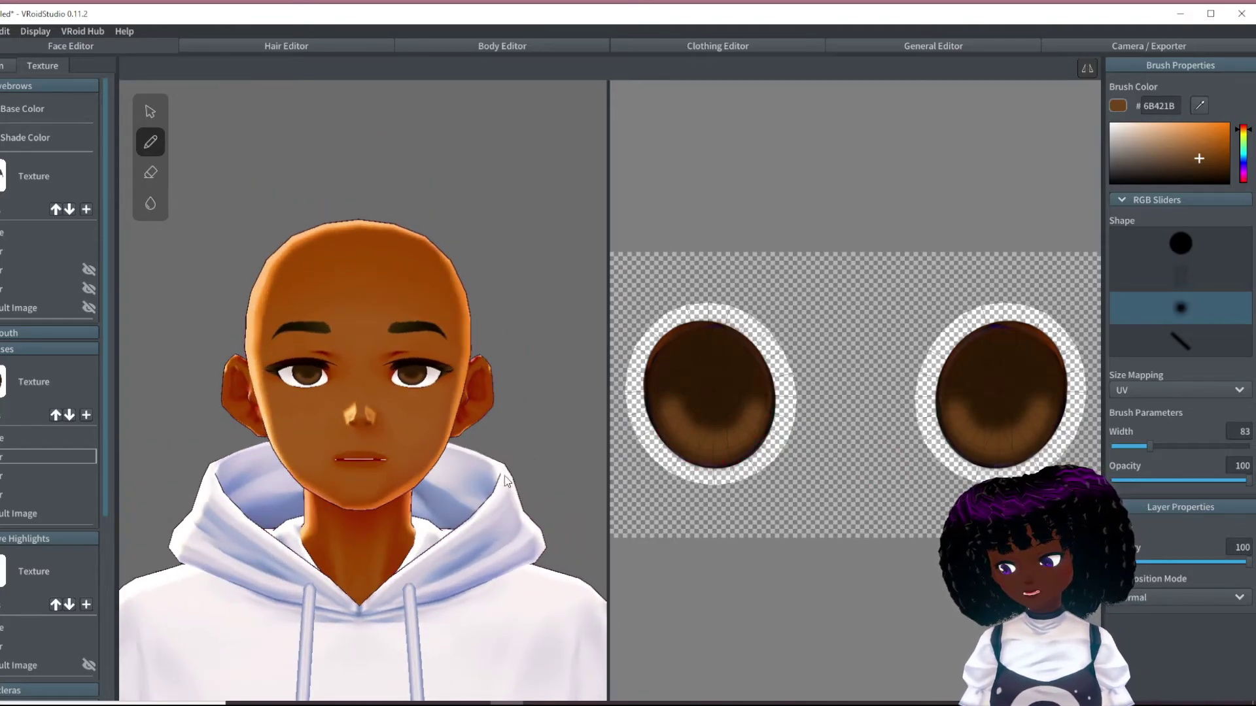
# Step: Blend the lighter brown crescents into the dark base of both irises with the Blur tool and check the eyes on the face
pyautogui.click(151, 173)
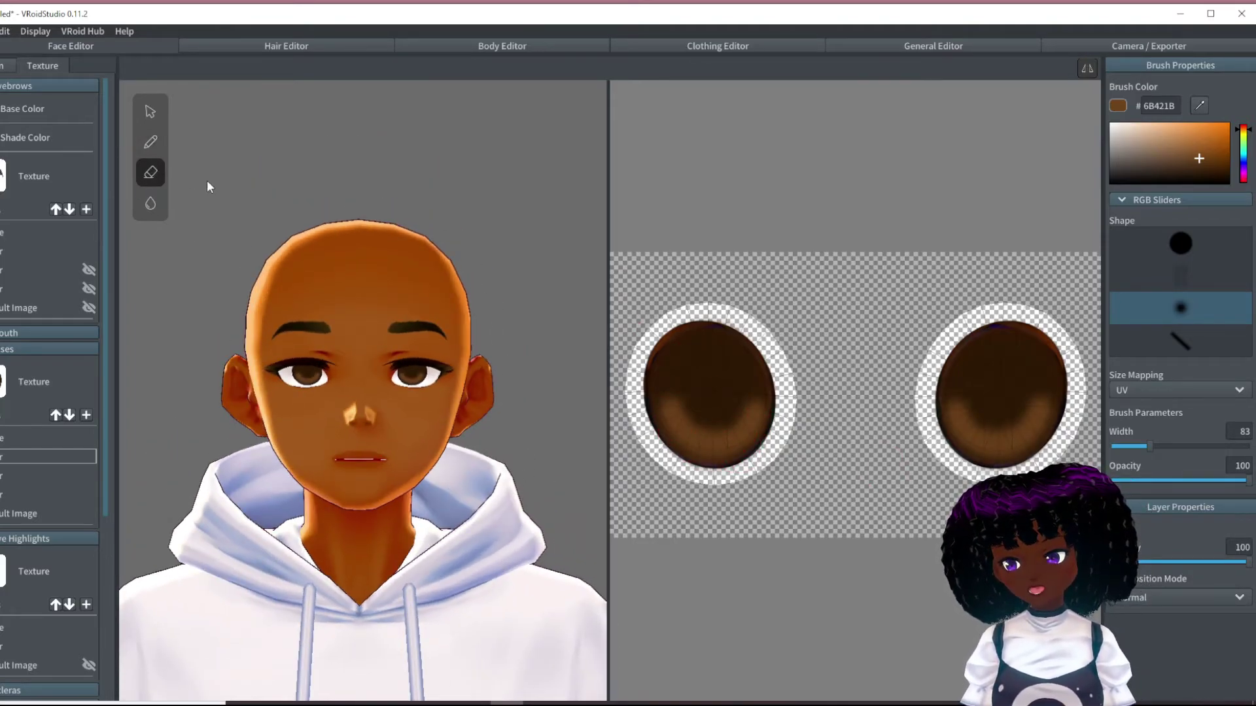
pyautogui.click(151, 206)
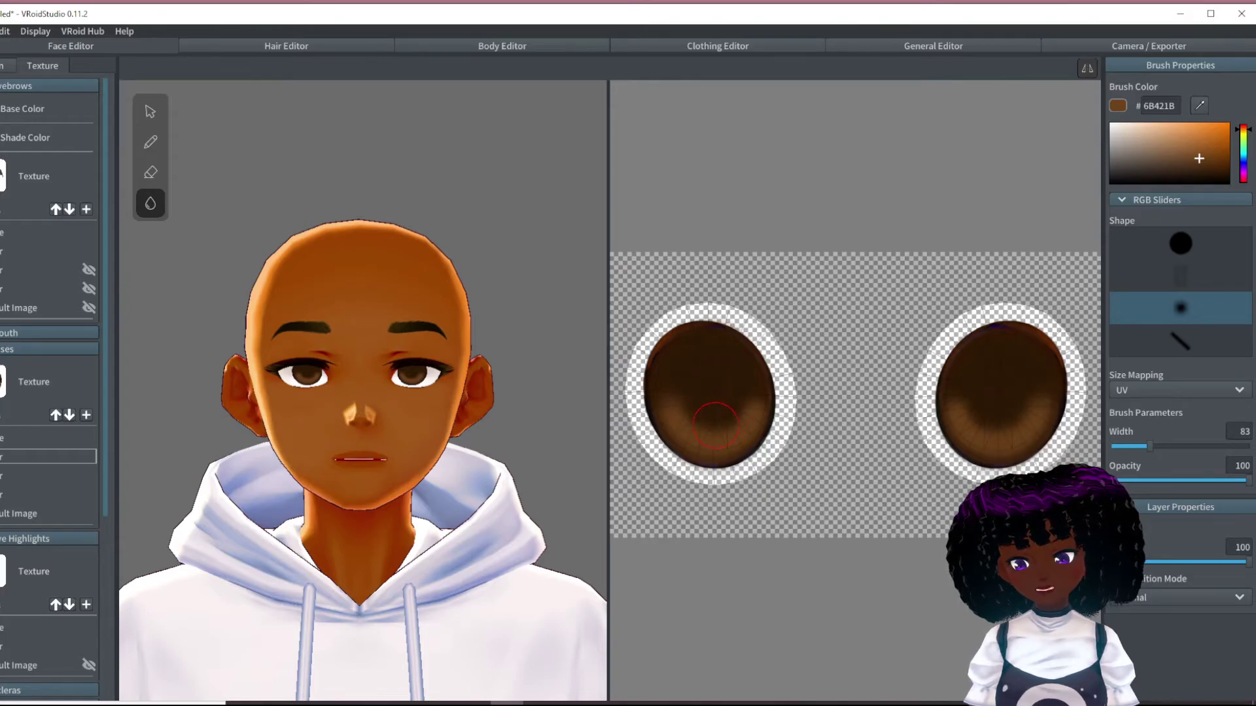
pyautogui.scroll(2, 745, 402)
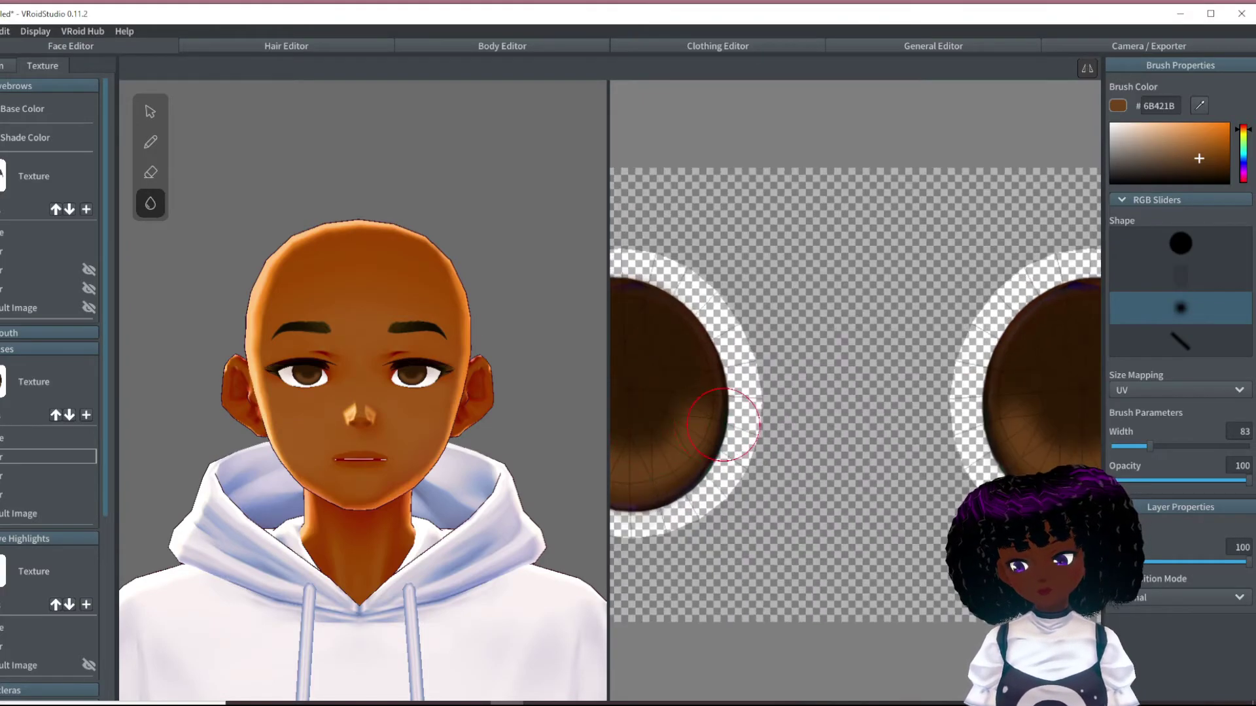
pyautogui.scroll(-2, 657, 422)
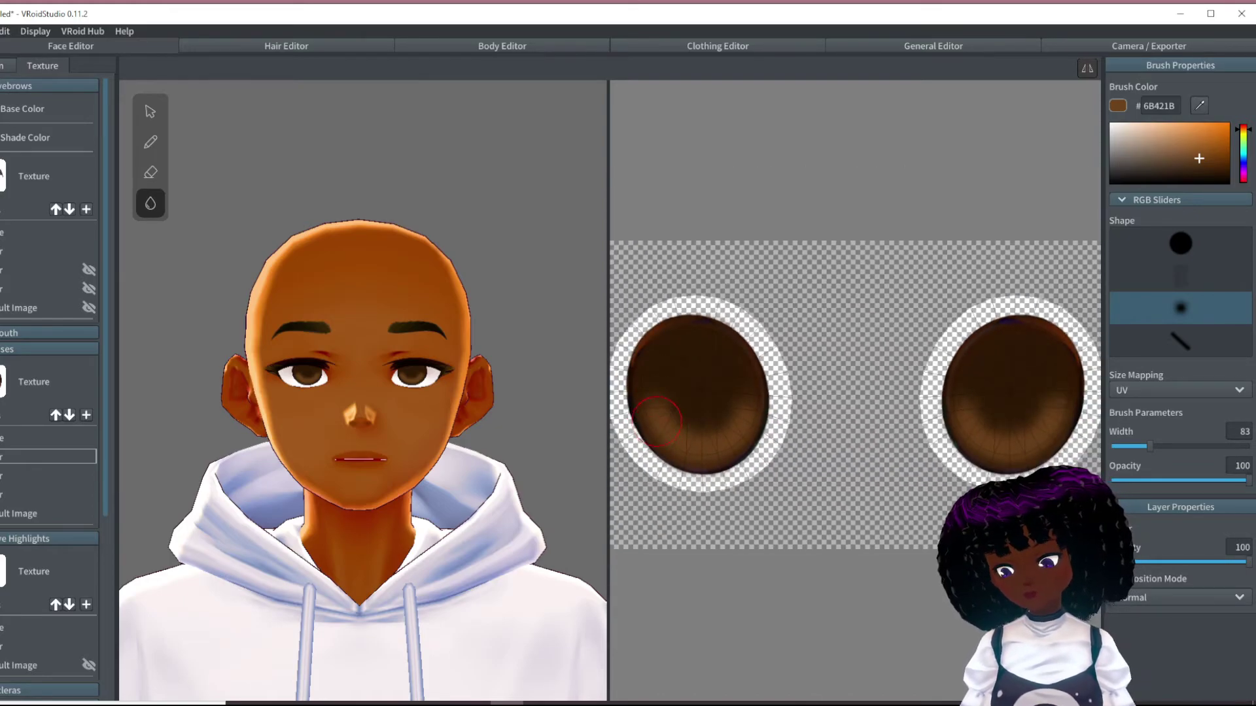
pyautogui.scroll(-5, 488, 414)
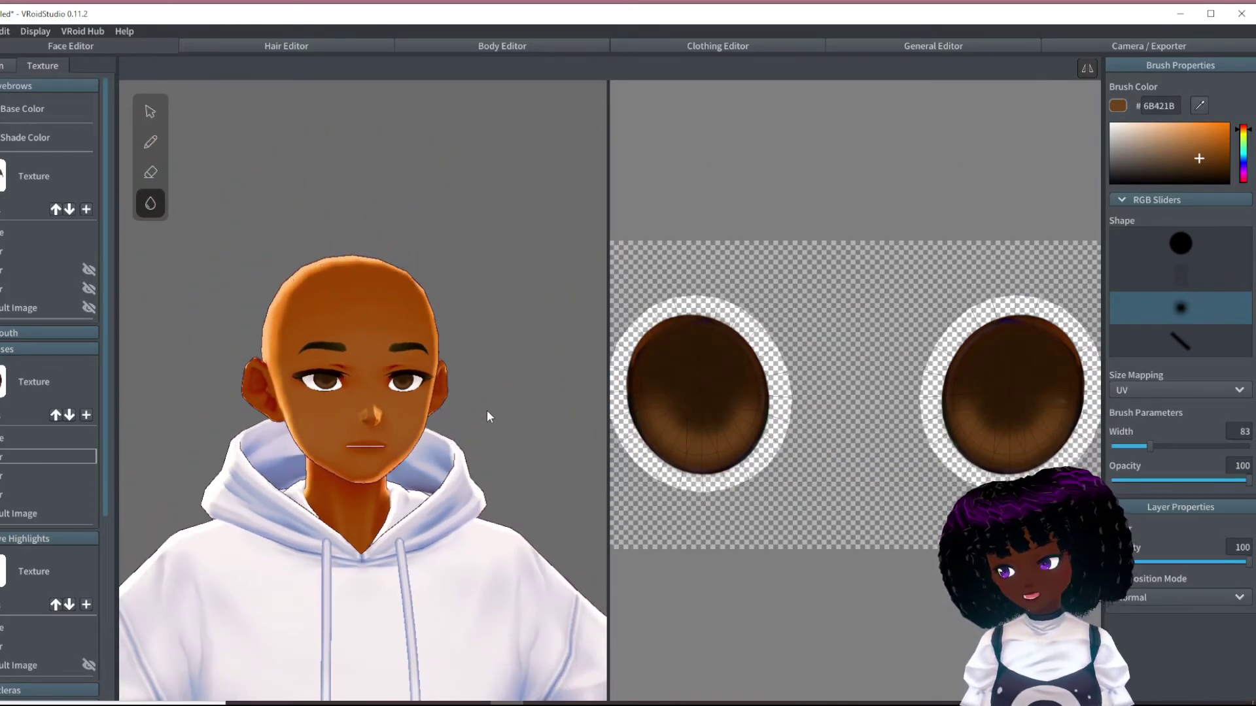
pyautogui.scroll(-3, 488, 428)
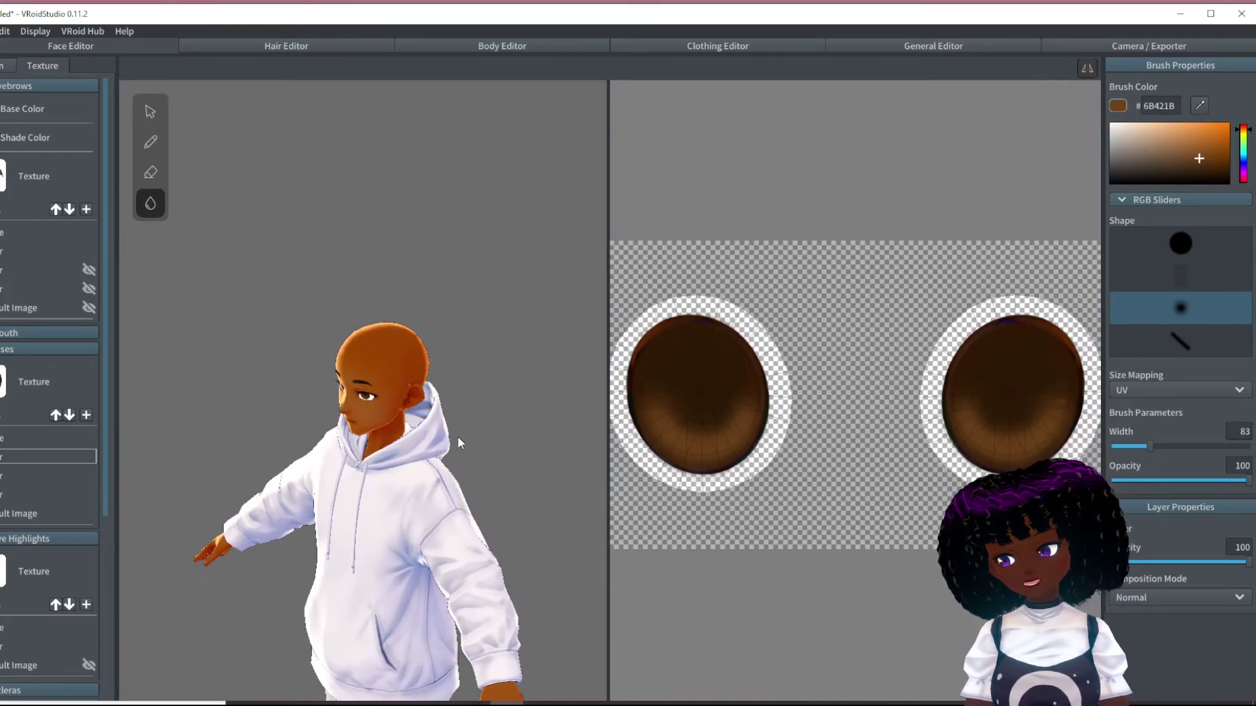
pyautogui.scroll(4, 489, 435)
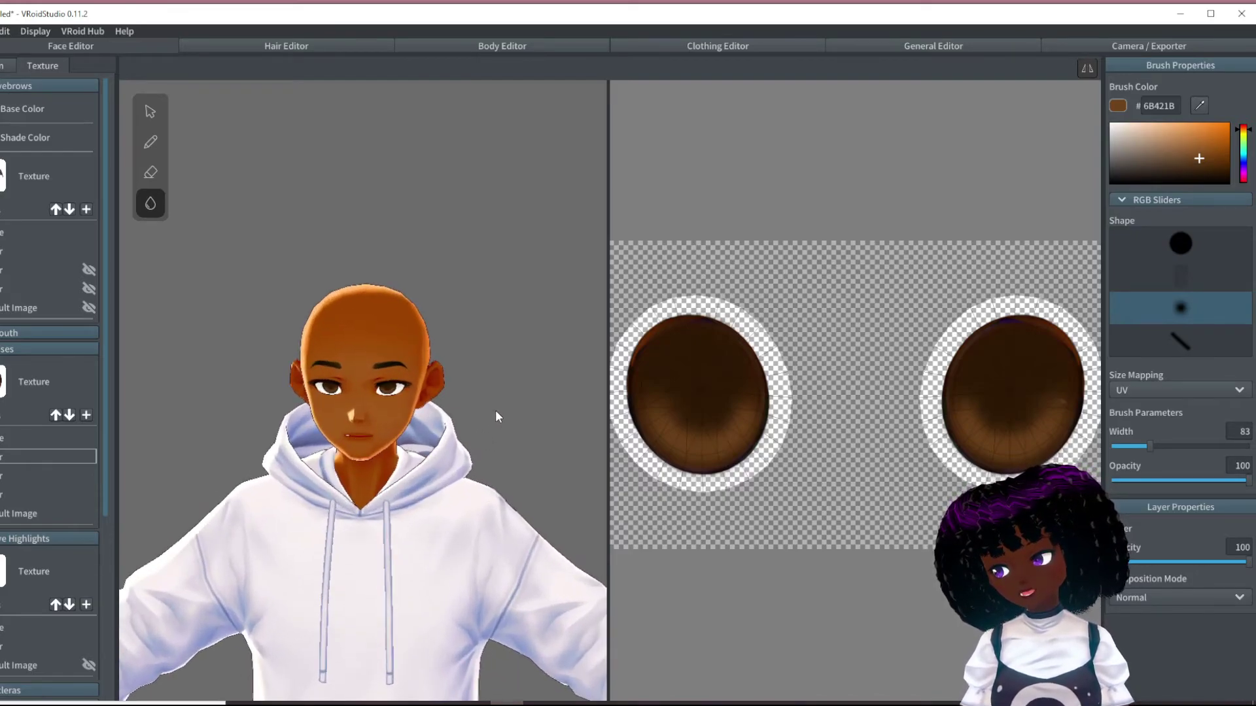
pyautogui.scroll(5, 496, 412)
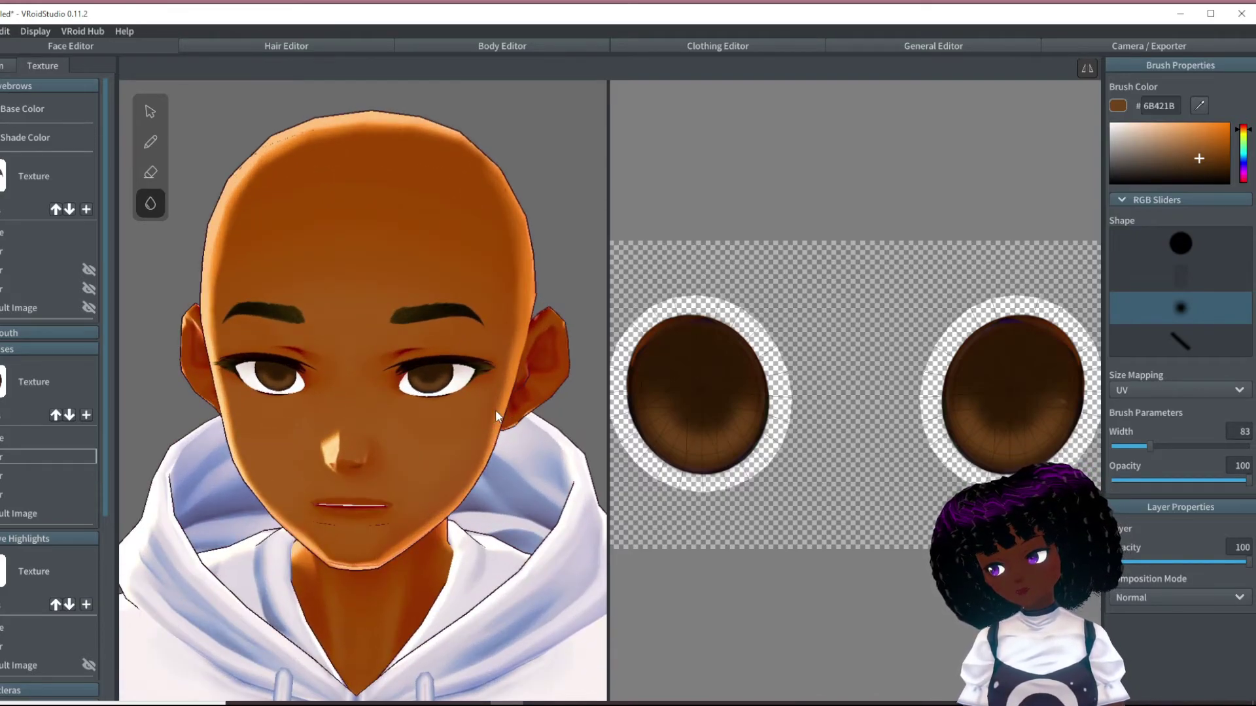
pyautogui.moveTo(507, 412); pyautogui.dragTo(490, 410, button='right')
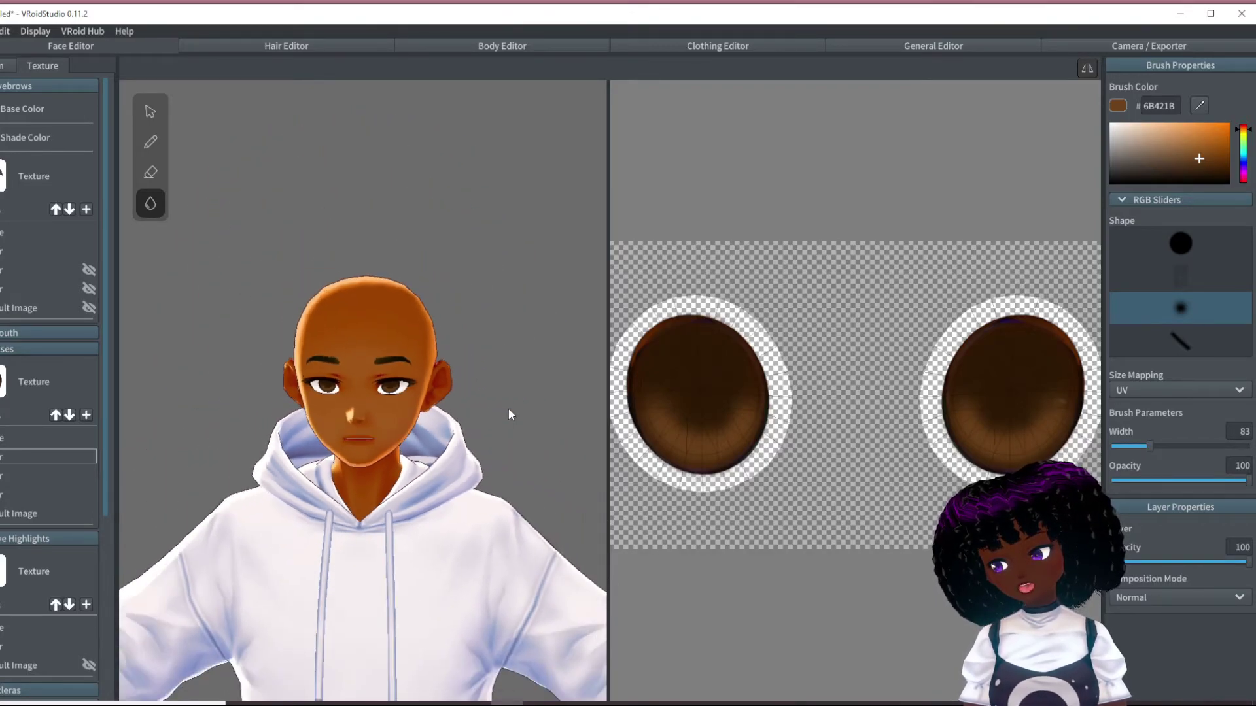
pyautogui.scroll(3, 522, 411)
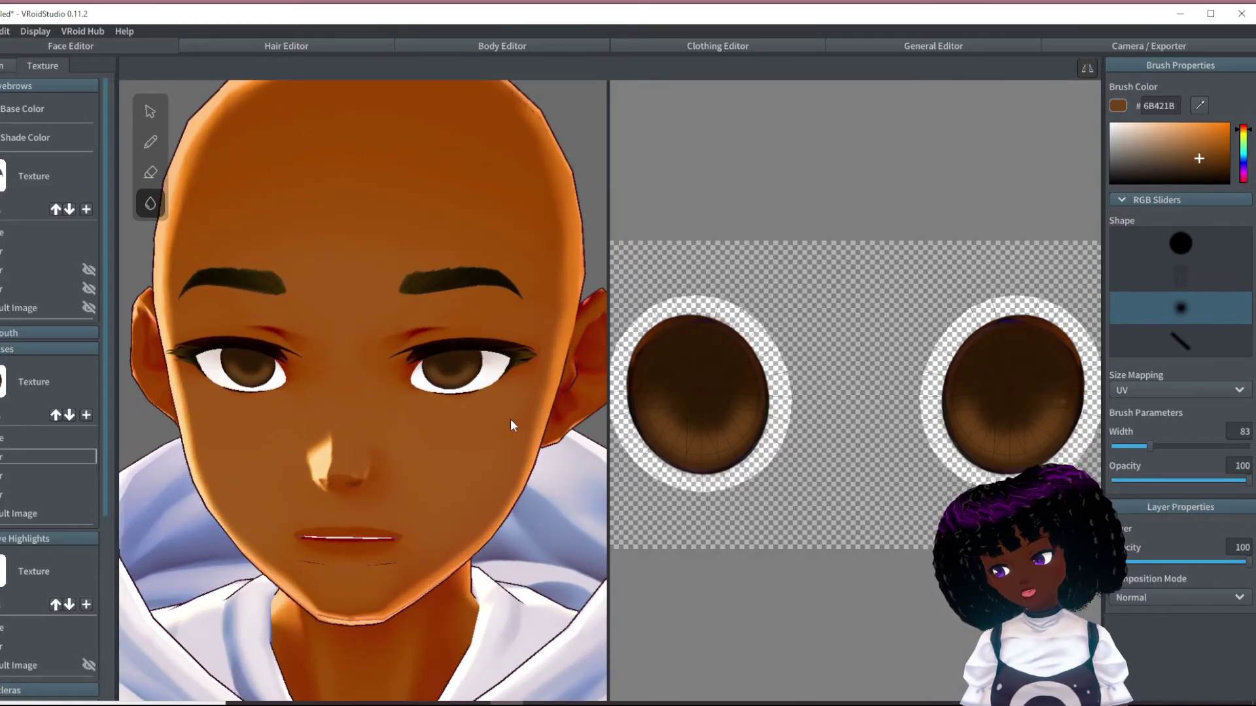
# Step: Paint a soft dark pupil in the centre of both irises with the soft round brush in 1F1103, width 65, opacity 44
pyautogui.click(1215, 179)
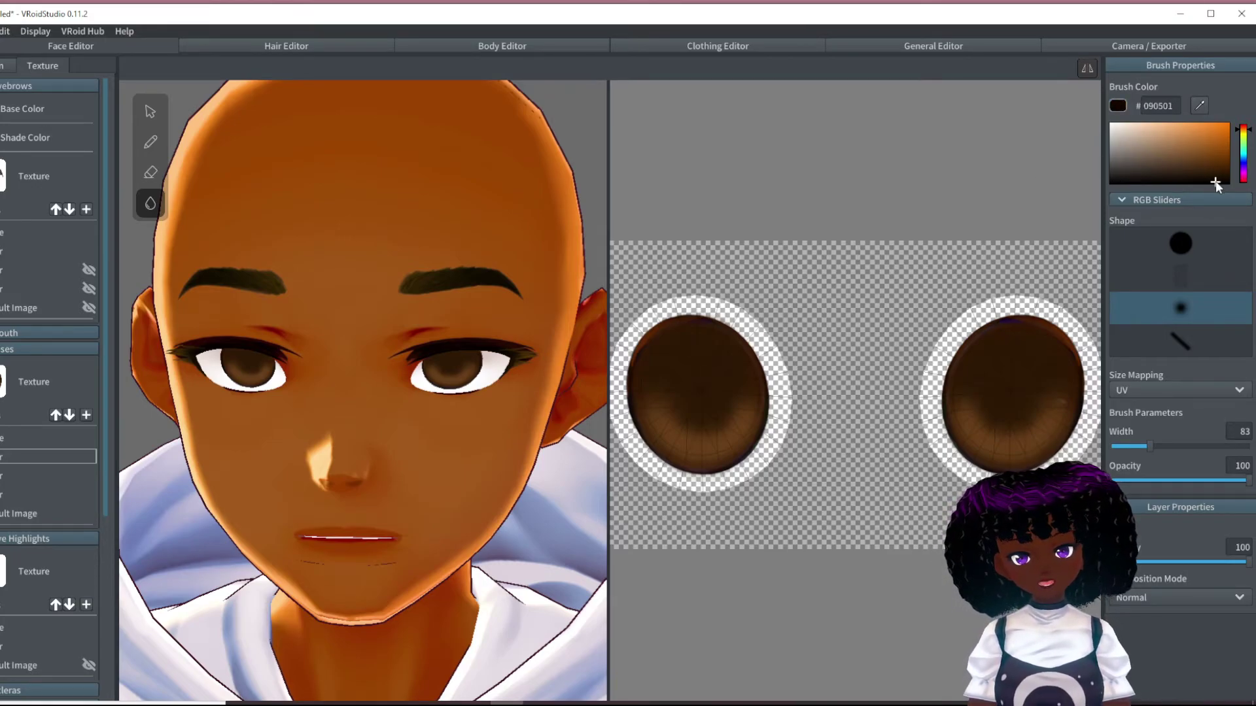
pyautogui.click(1217, 178)
pyautogui.click(1217, 177)
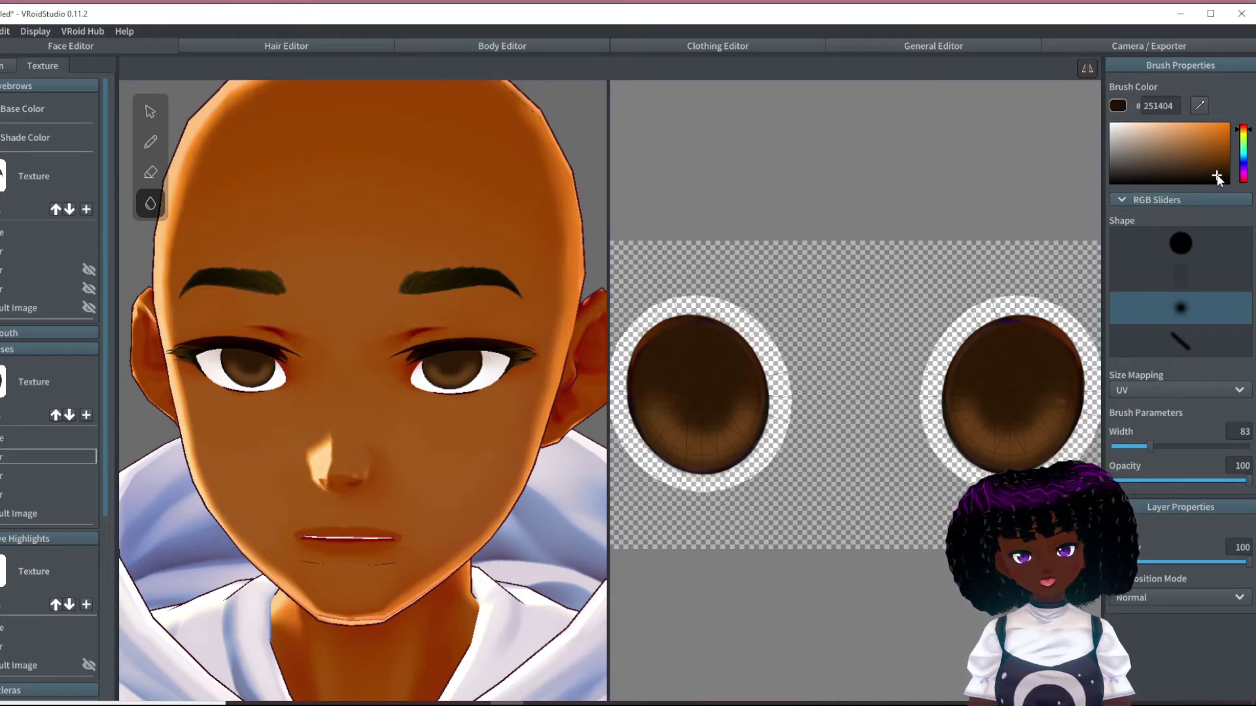
pyautogui.click(1219, 176)
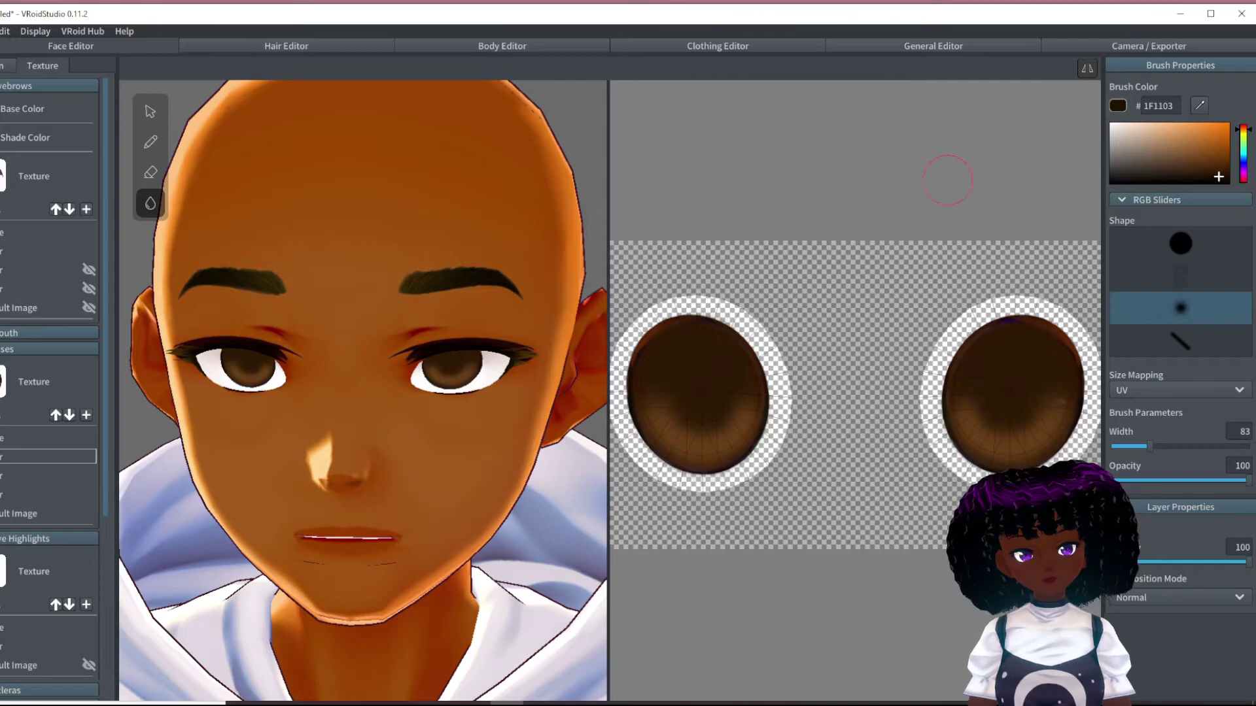
pyautogui.click(151, 142)
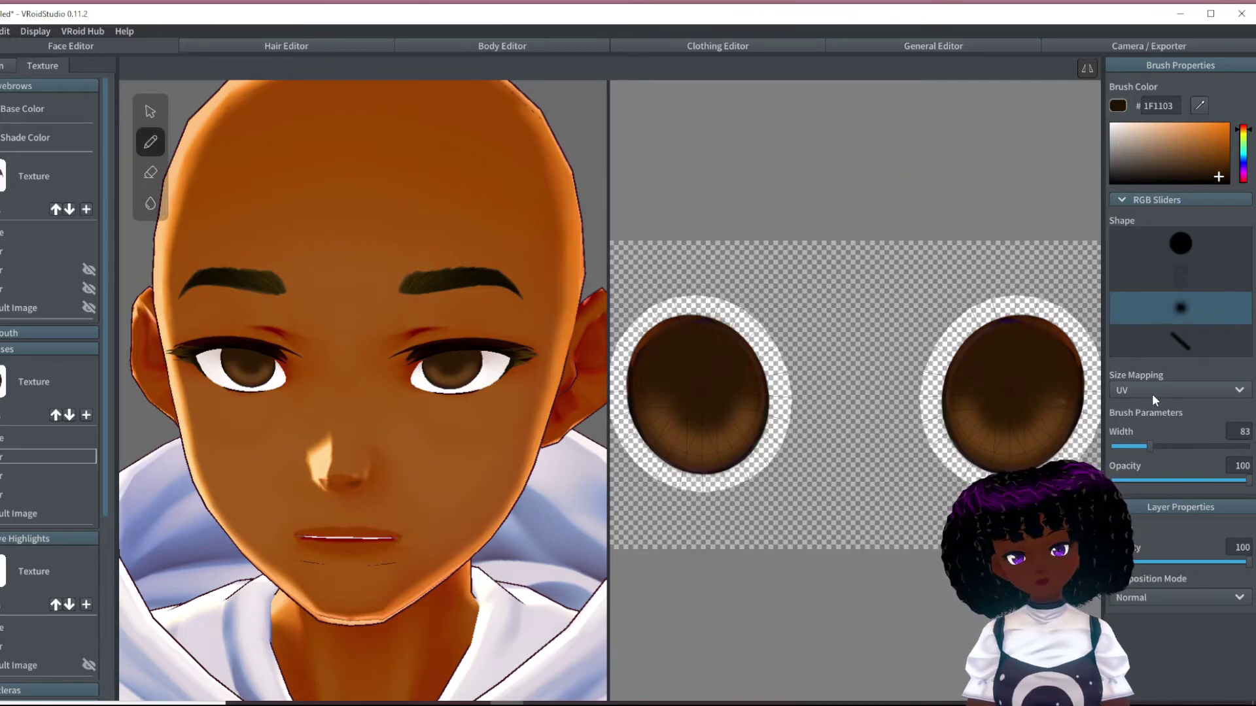
pyautogui.moveTo(1149, 445); pyautogui.dragTo(1137, 446)
pyautogui.moveTo(1239, 480); pyautogui.dragTo(1173, 482)
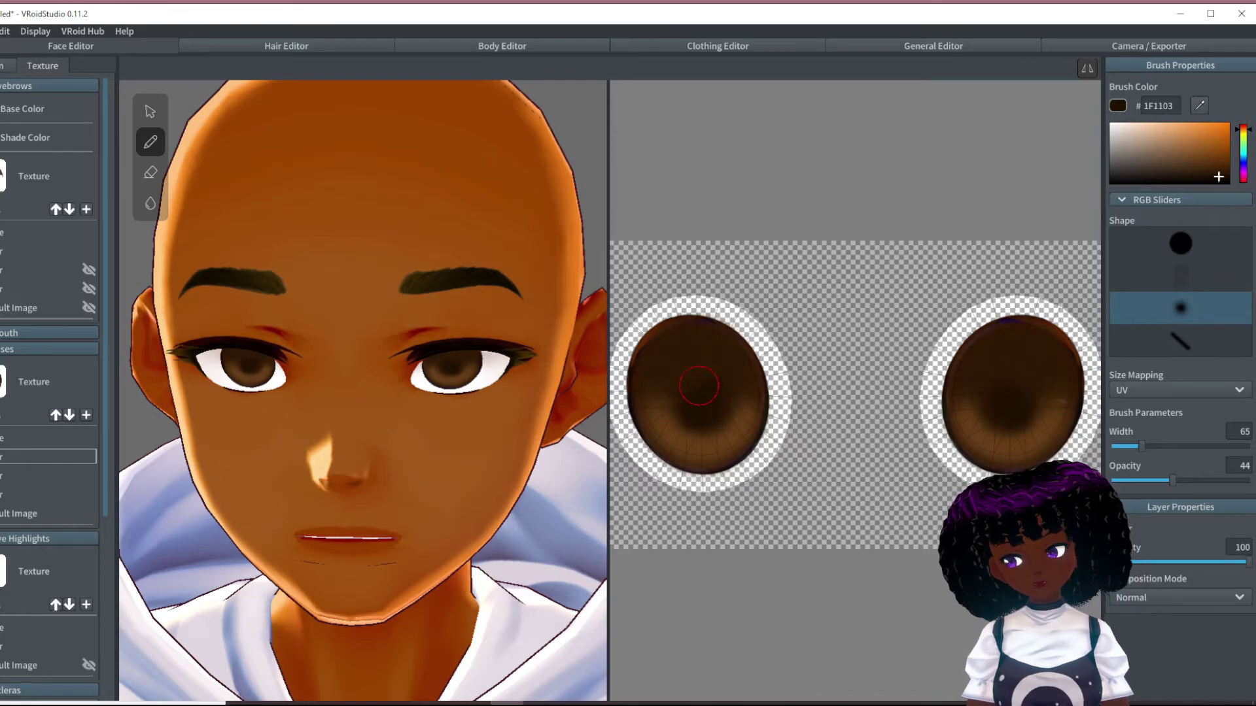
pyautogui.scroll(-5, 551, 485)
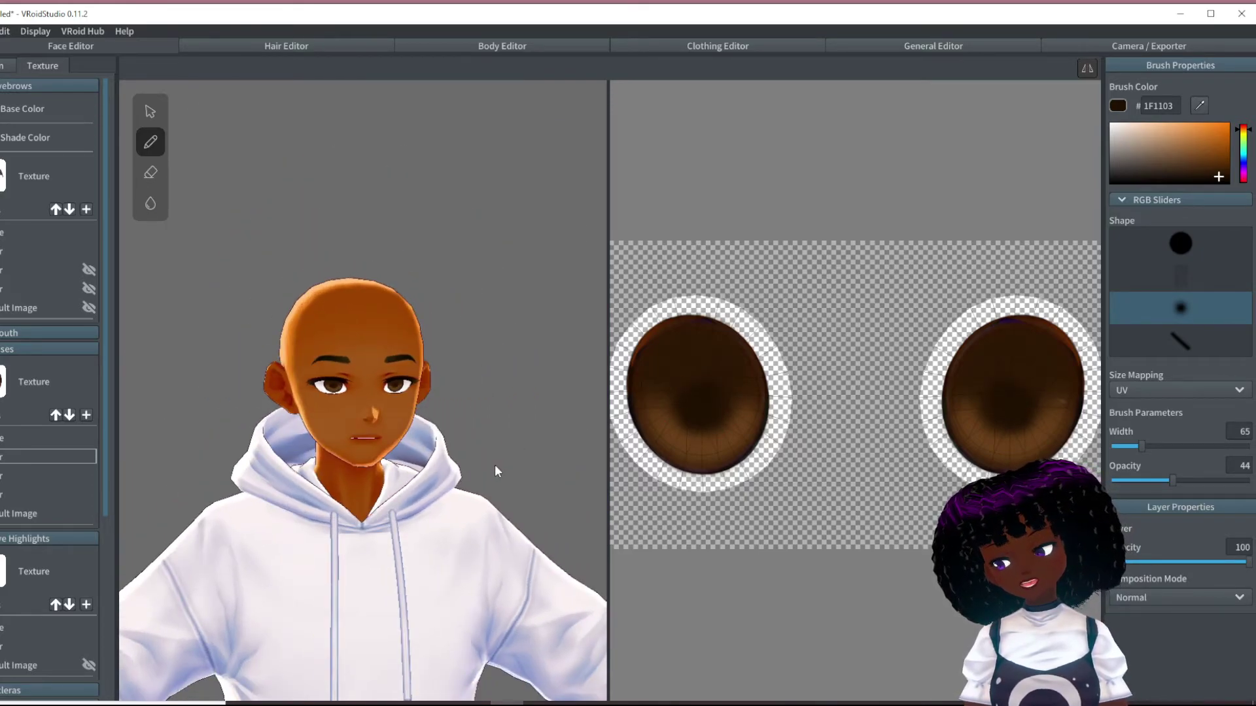
pyautogui.scroll(-3, 449, 401)
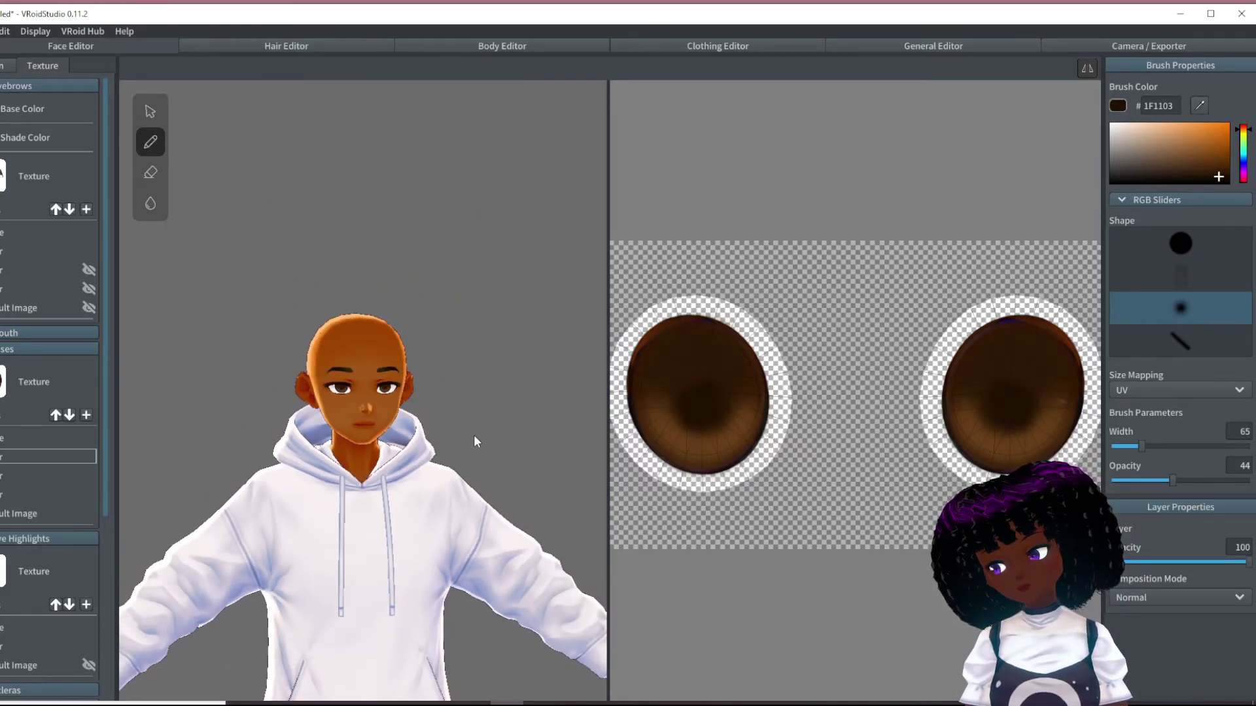
pyautogui.scroll(10, 475, 442)
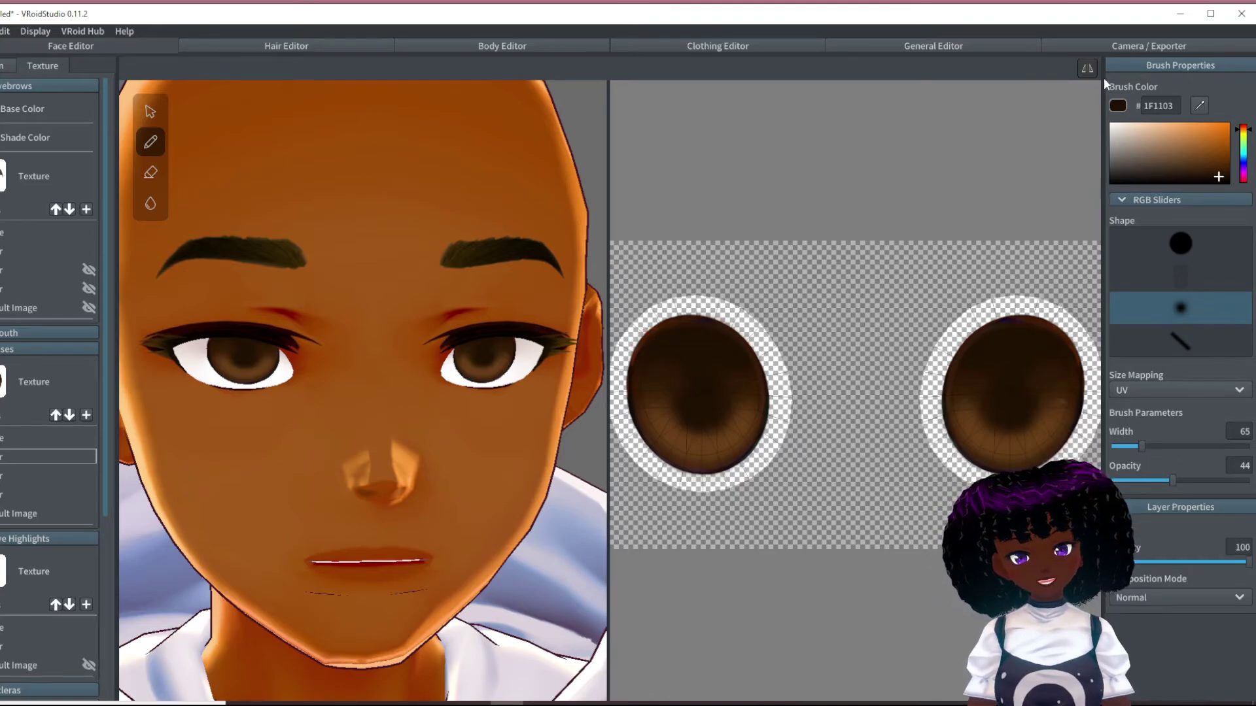
# Step: Darken the upper part of both irises with the 1F1103 soft brush, using opacities of 99 and 39, and check the face
pyautogui.moveTo(1172, 481); pyautogui.dragTo(1182, 481)
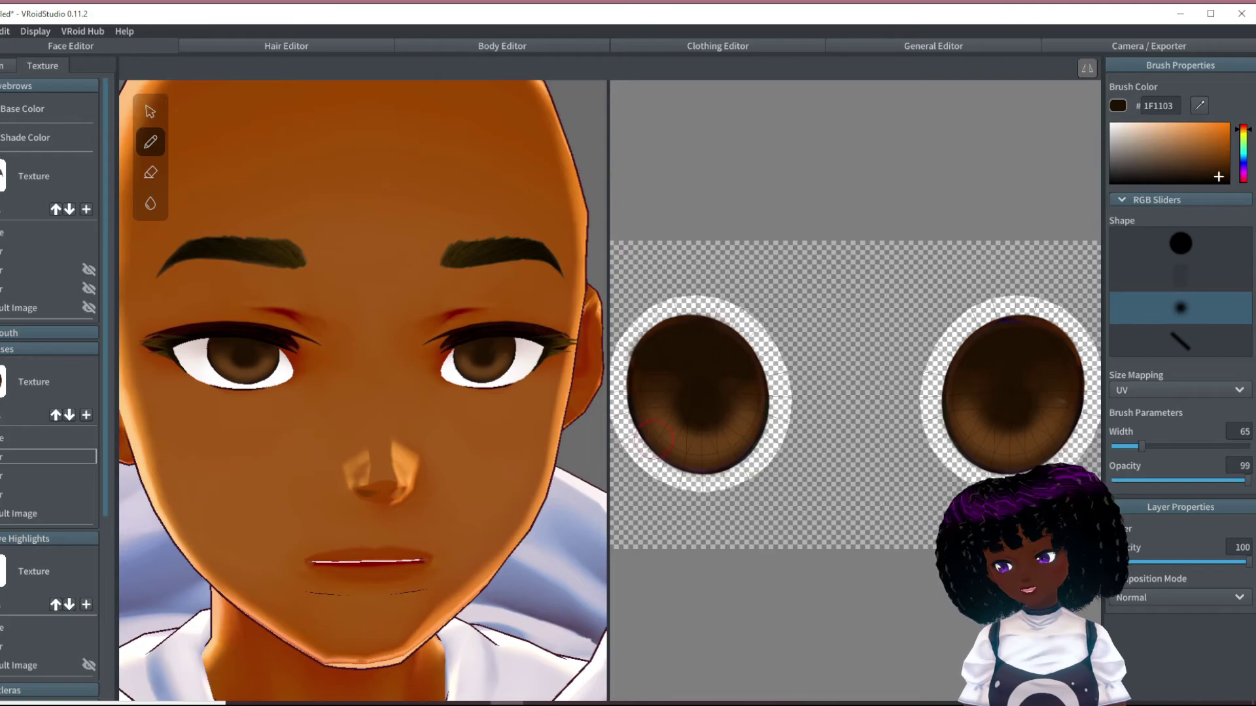
pyautogui.scroll(-5, 555, 442)
pyautogui.moveTo(488, 449); pyautogui.dragTo(519, 452, button='right')
pyautogui.scroll(5, 523, 449)
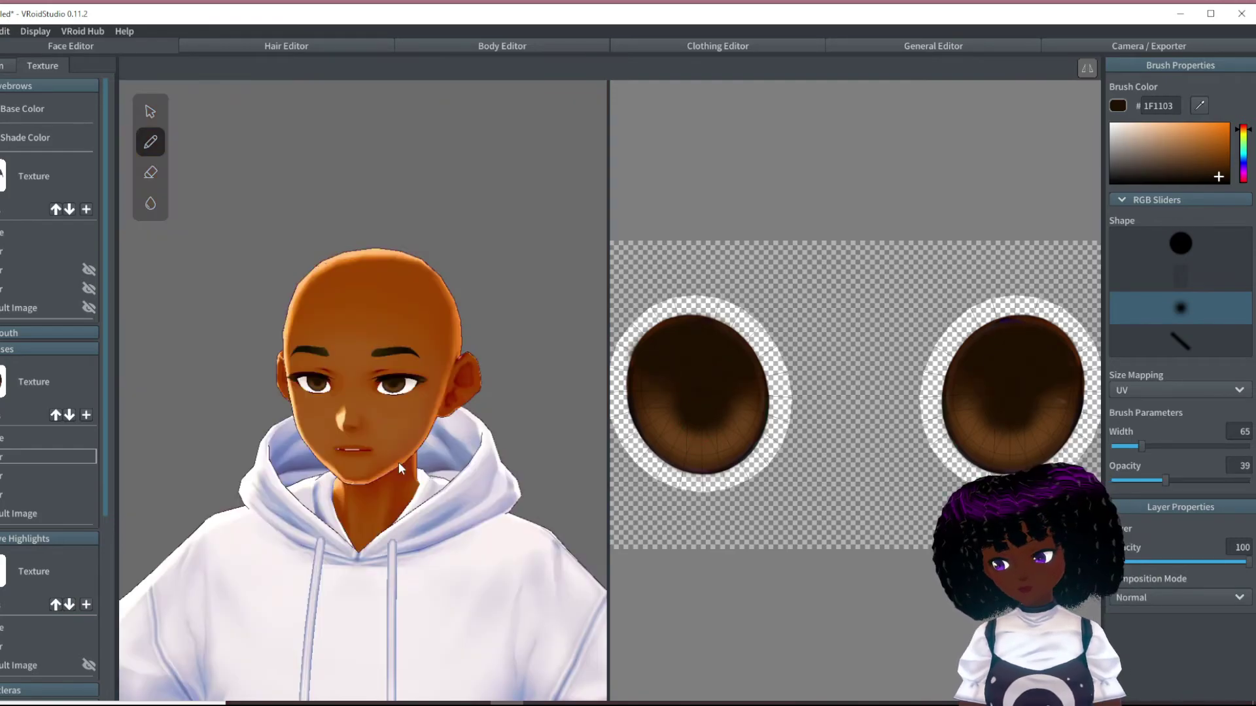
pyautogui.scroll(5, 386, 469)
pyautogui.moveTo(391, 483); pyautogui.dragTo(396, 485, button='right')
pyautogui.scroll(5, 400, 487)
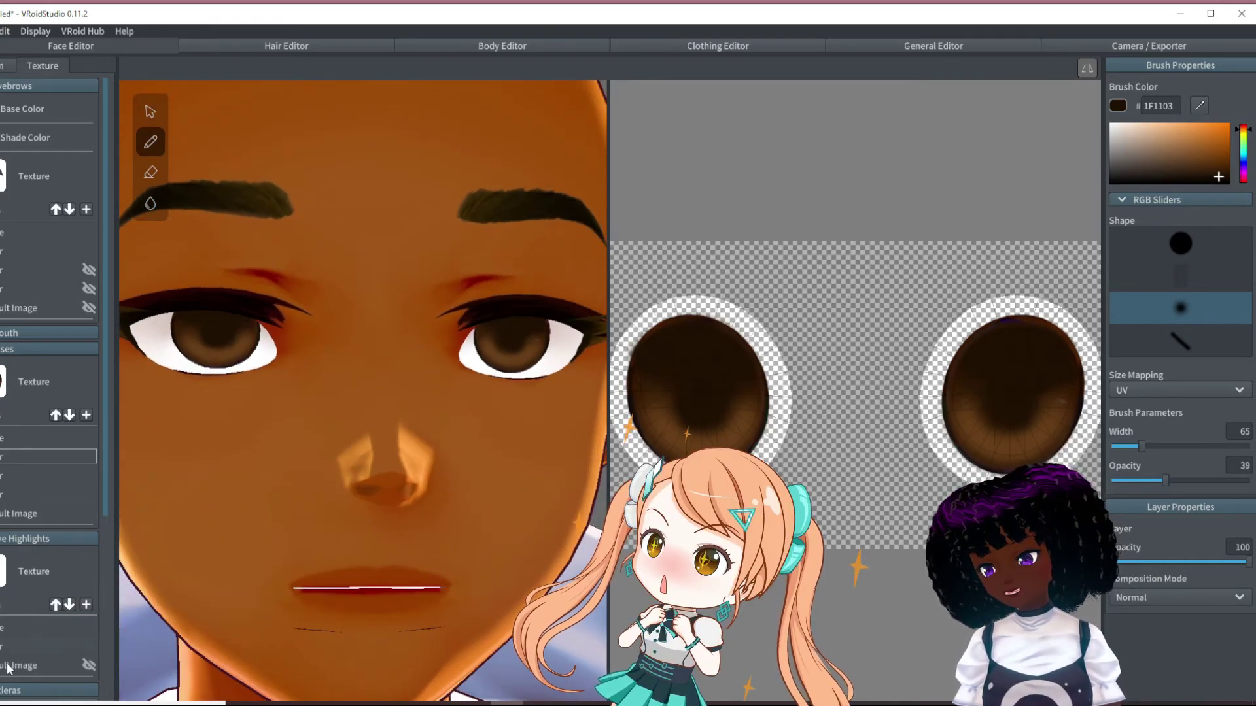
# Step: Make the default image layer of the Eye Highlights visible and check the highlights on the face
pyautogui.click(53, 664)
pyautogui.rightClick(87, 667)
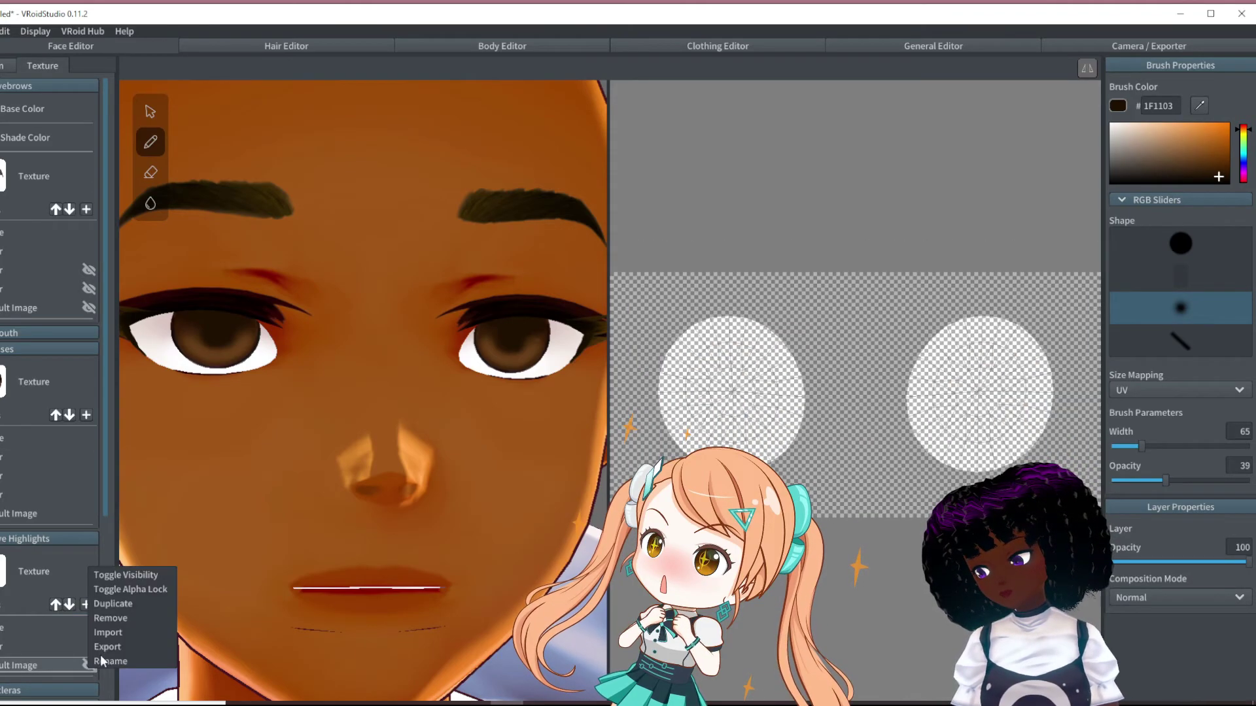
pyautogui.click(108, 573)
pyautogui.scroll(-3, 302, 570)
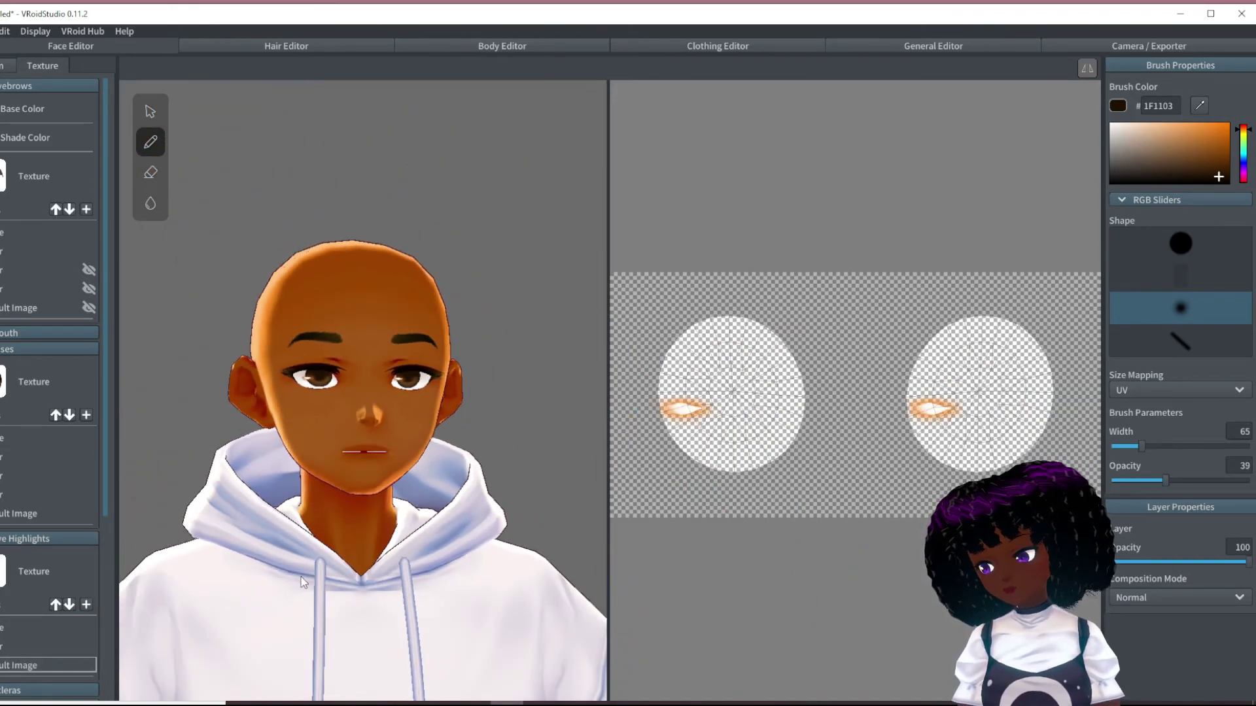
pyautogui.scroll(3, 370, 382)
pyautogui.scroll(3, 379, 394)
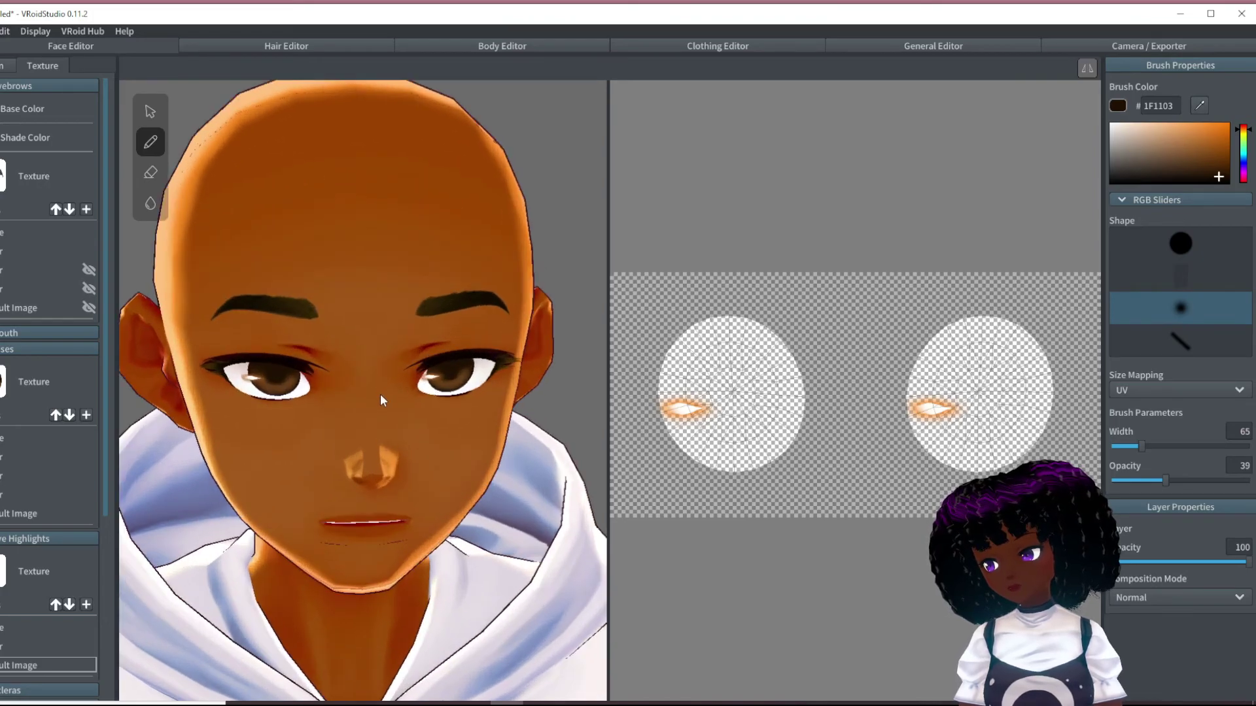
pyautogui.moveTo(394, 398)
pyautogui.mouseDown(button='right')
pyautogui.moveTo(404, 392)
pyautogui.moveTo(382, 396)
pyautogui.mouseUp(button='right')
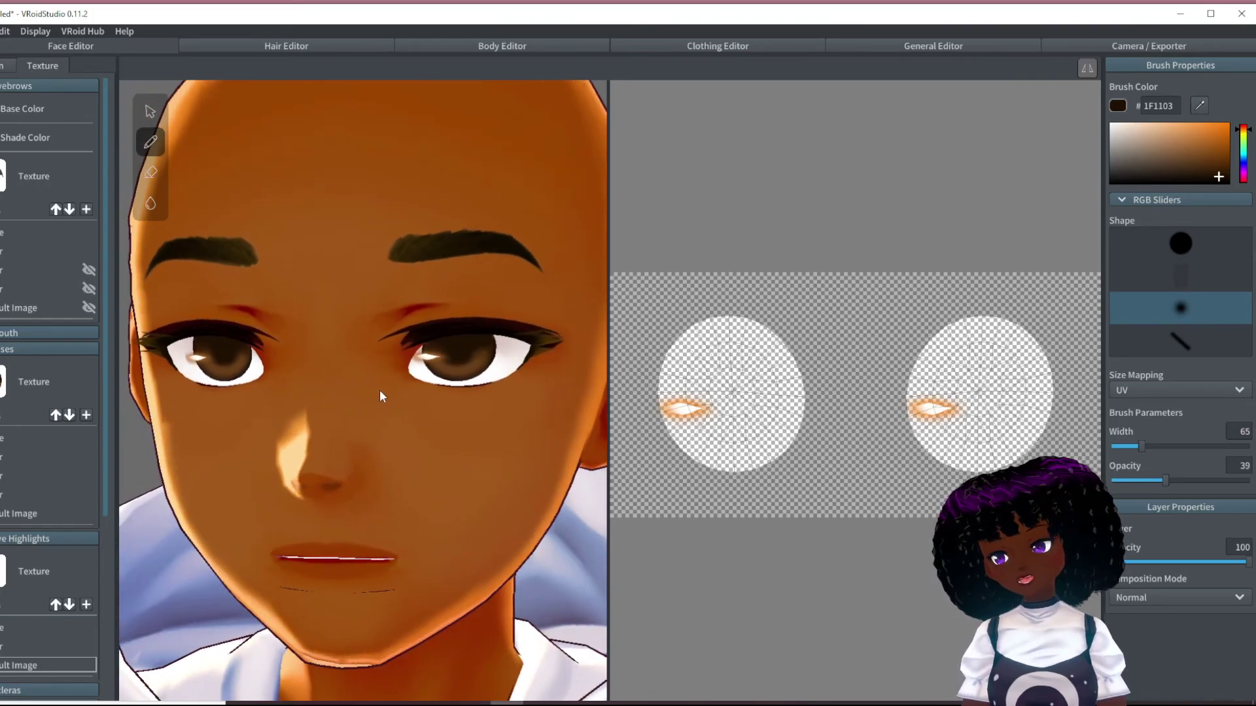
# Step: Reselect the painted iris layer and examine the eyes on the face from different distances and angles
pyautogui.click(61, 456)
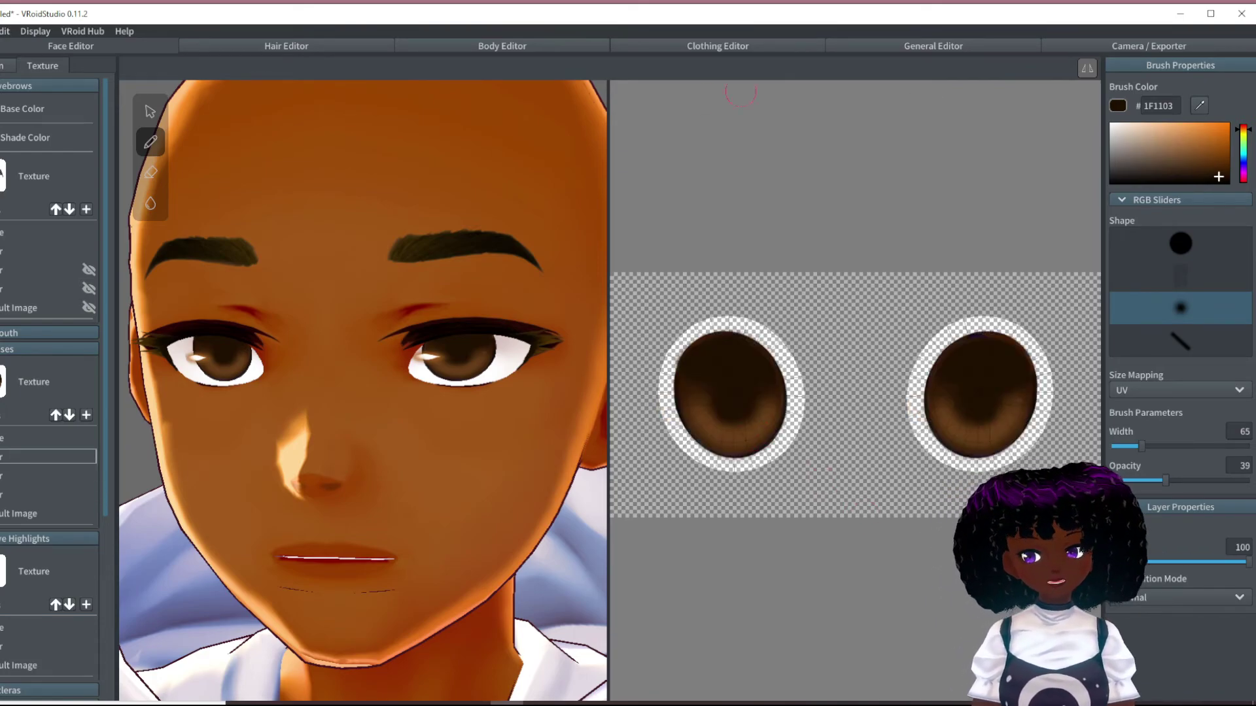
pyautogui.scroll(-5, 453, 296)
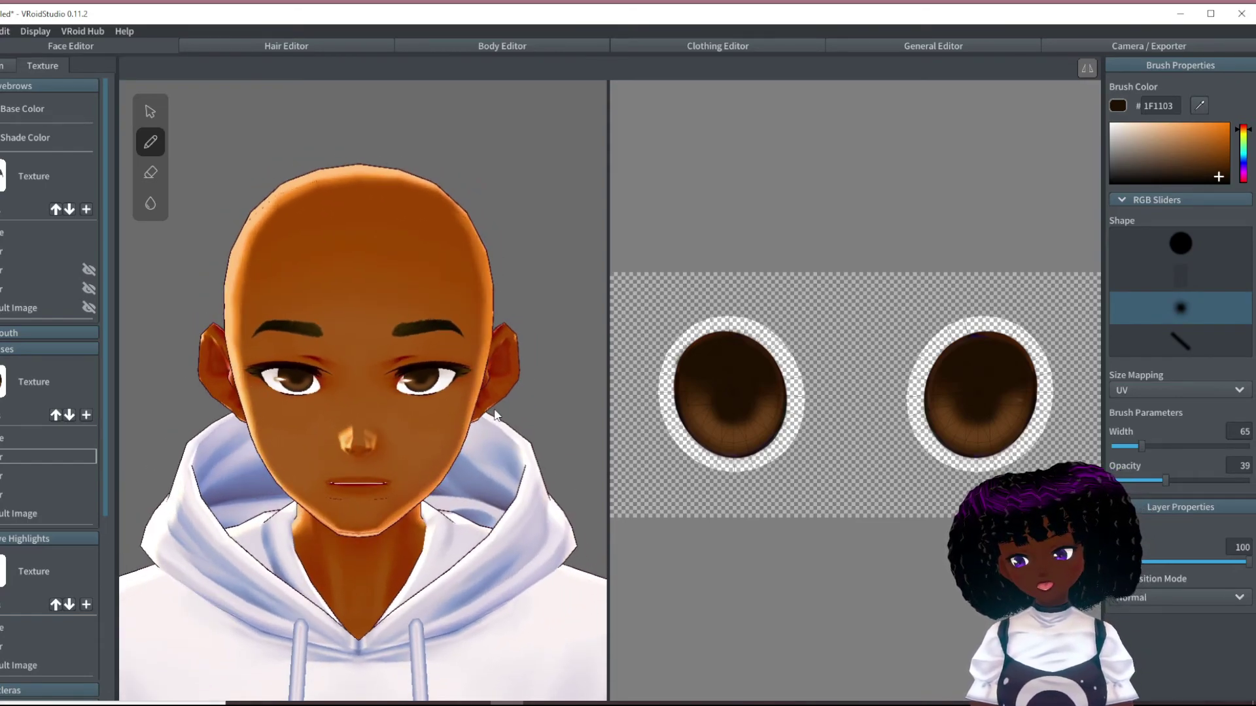
pyautogui.moveTo(468, 406)
pyautogui.mouseDown(button='right')
pyautogui.moveTo(427, 413)
pyautogui.moveTo(491, 404)
pyautogui.mouseUp(button='right')
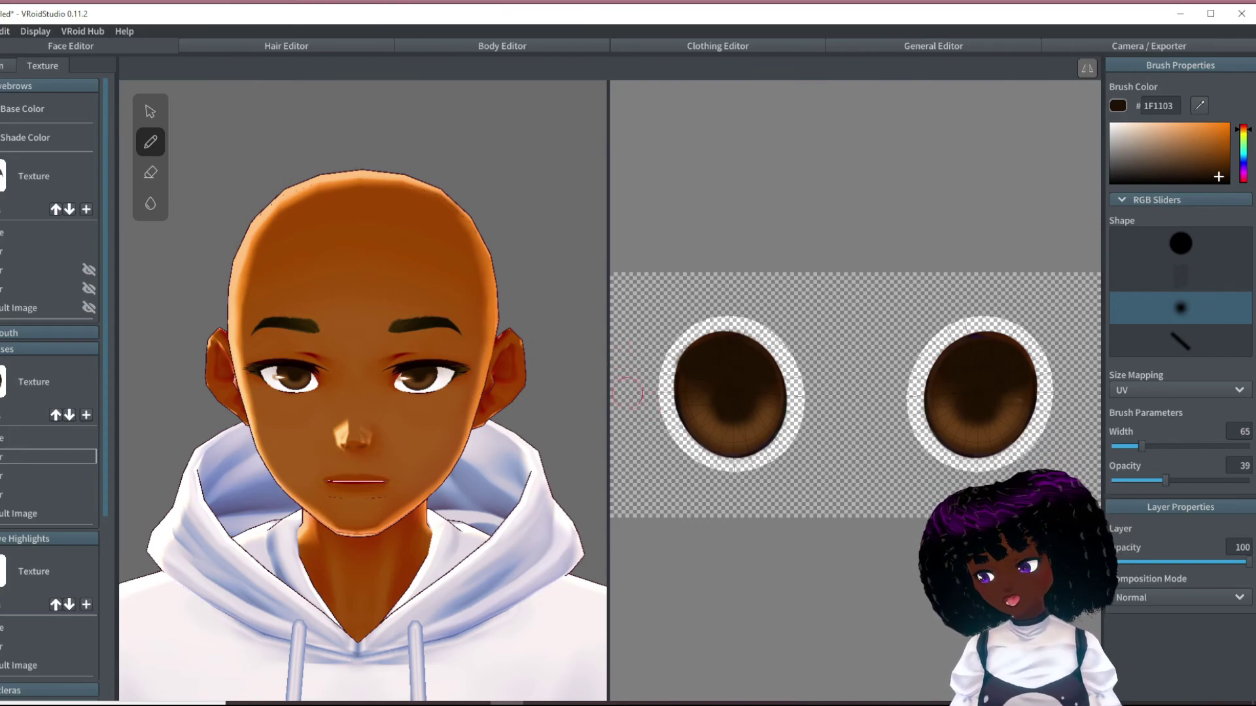
pyautogui.scroll(3, 555, 412)
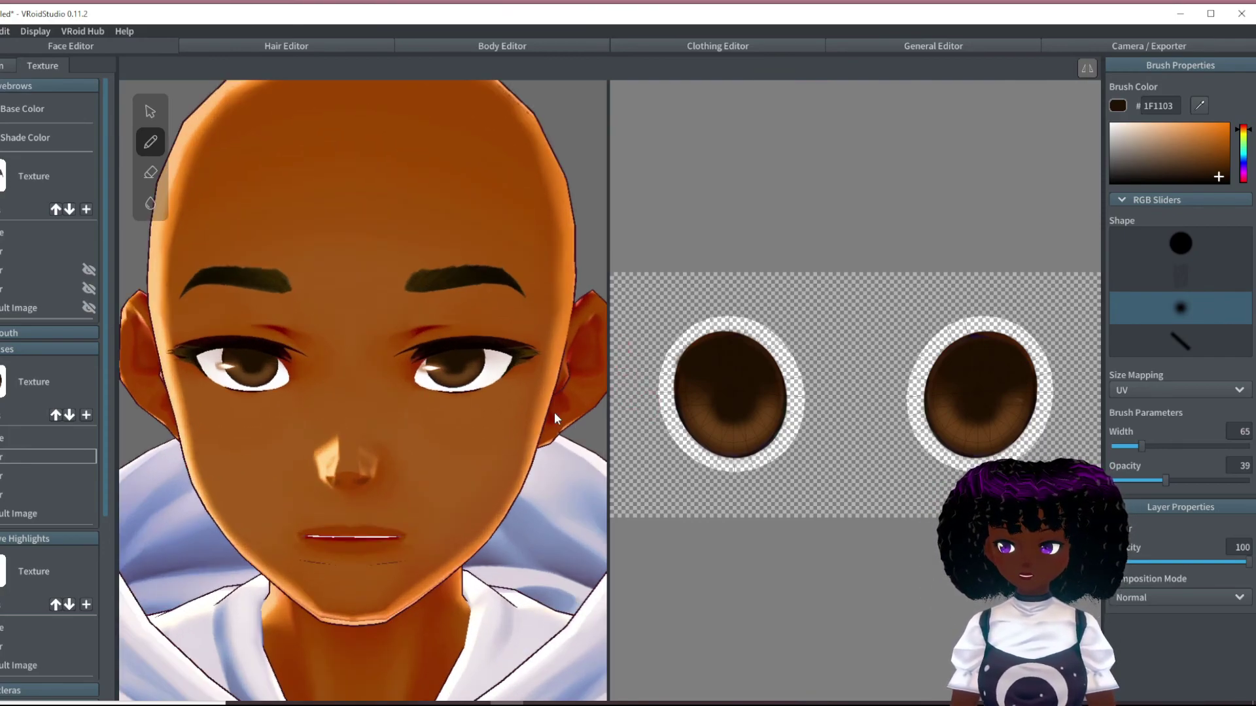